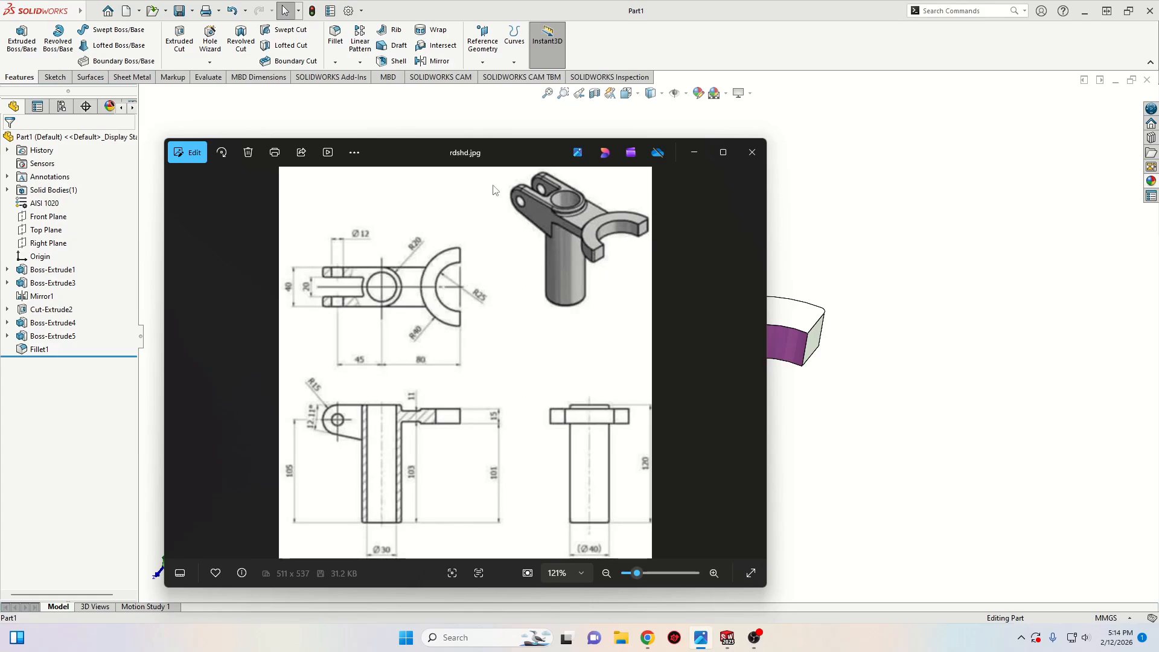
Create a new part document and set its background scene to Plain White
left_click_drag(505, 151, 0, 79)
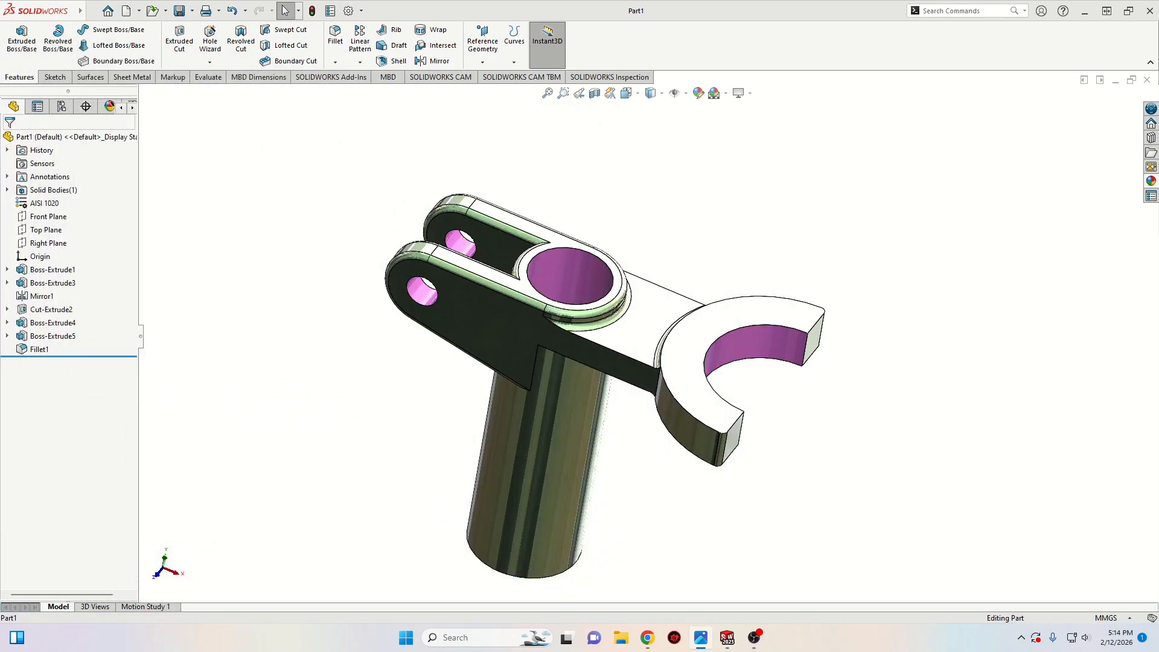
left_click(270, 309)
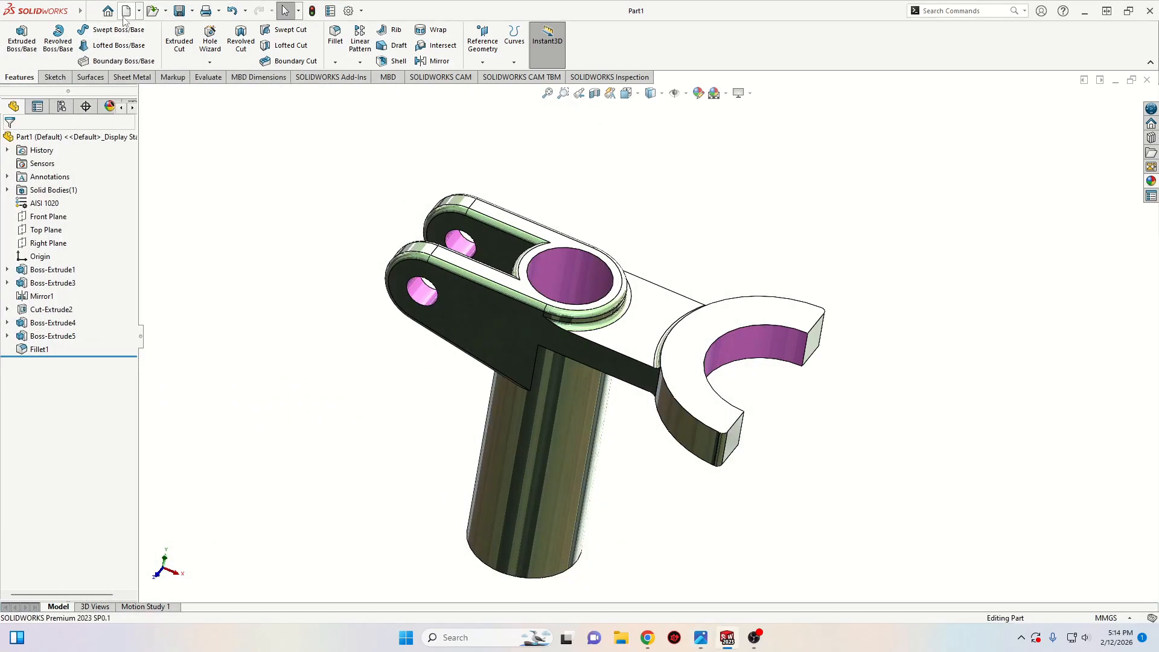
left_click(126, 10)
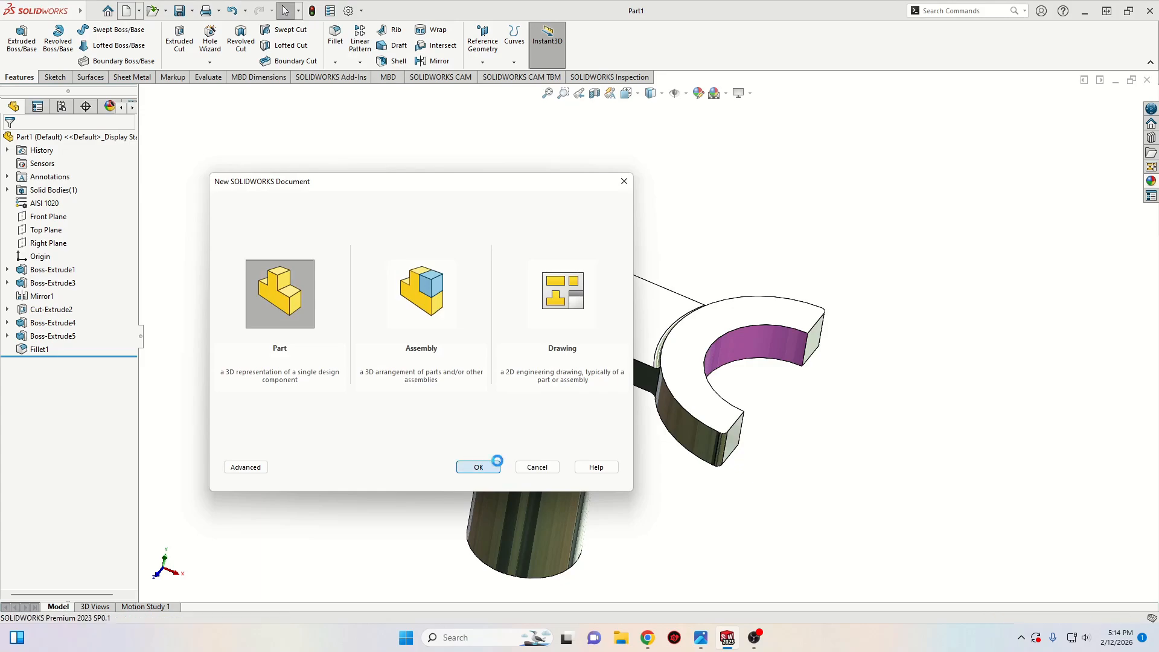
left_click(476, 467)
left_click(727, 94)
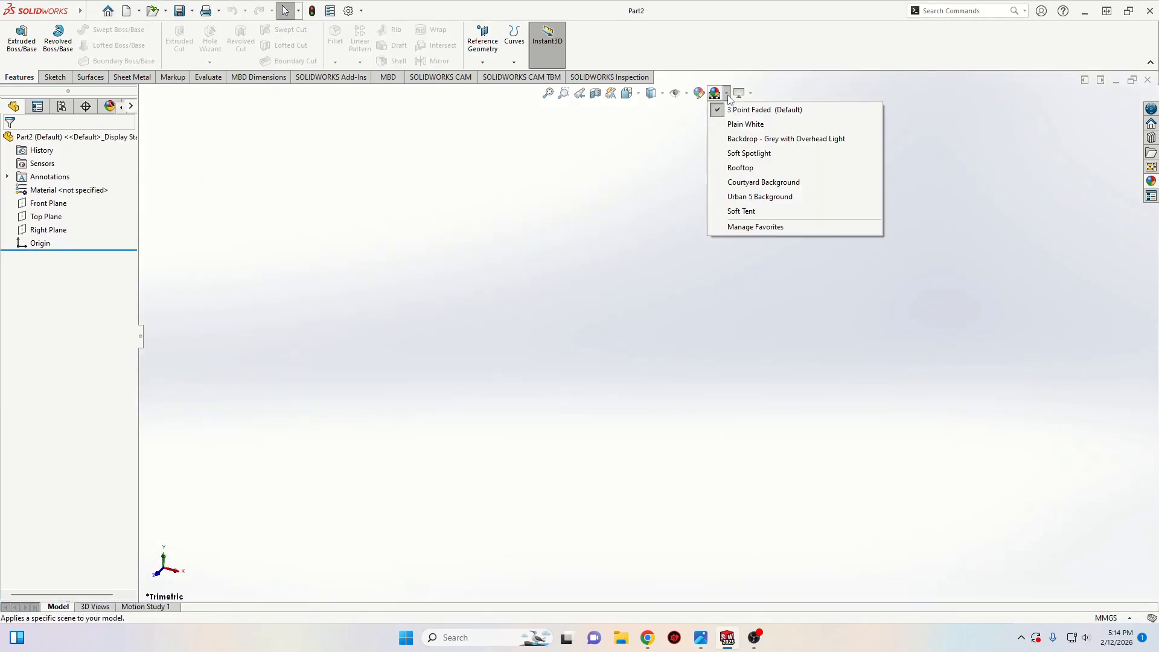
left_click(742, 124)
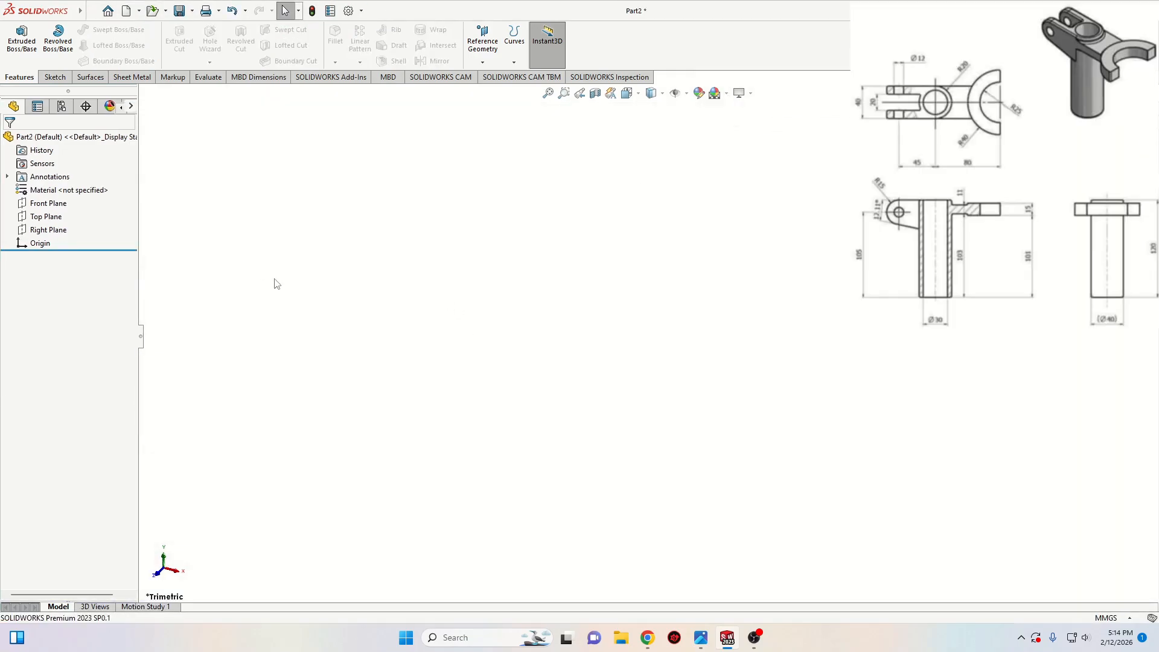
Sketch two concentric circles centred on the origin on the Top Plane, the inner one about 34 mm in radius
left_click(46, 220)
left_click(56, 198)
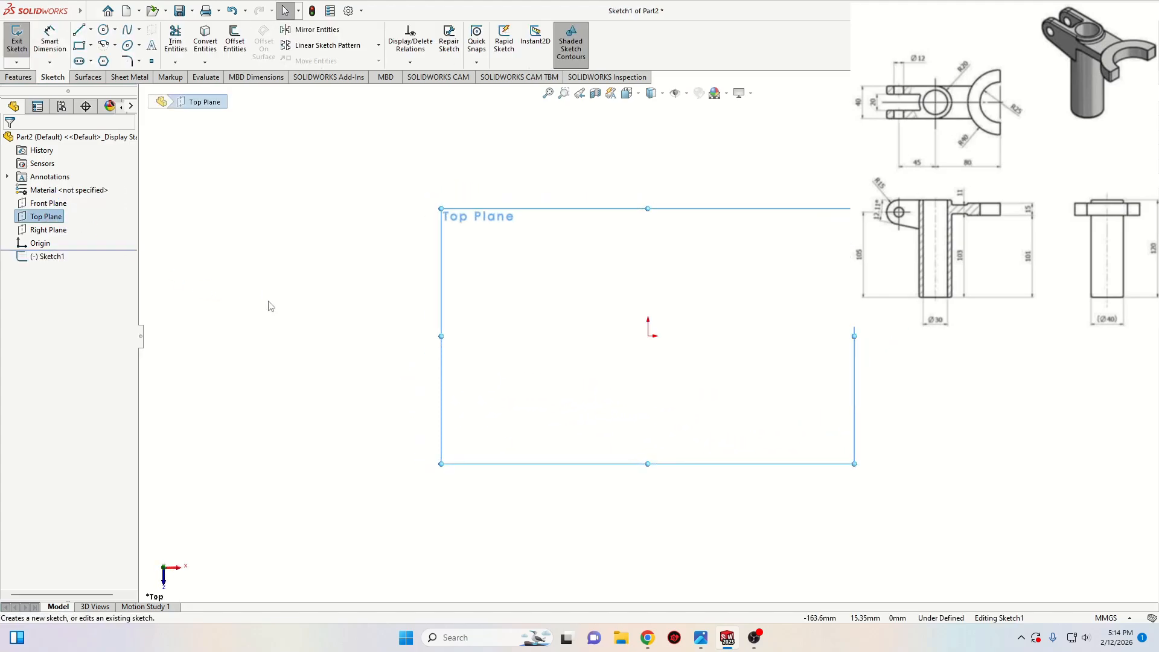
left_click(405, 302)
mouse_move(411, 301)
middle_mouse_down("ctrl")
mouse_move(331, 338)
mouse_move(306, 320)
middle_mouse_up("ctrl")
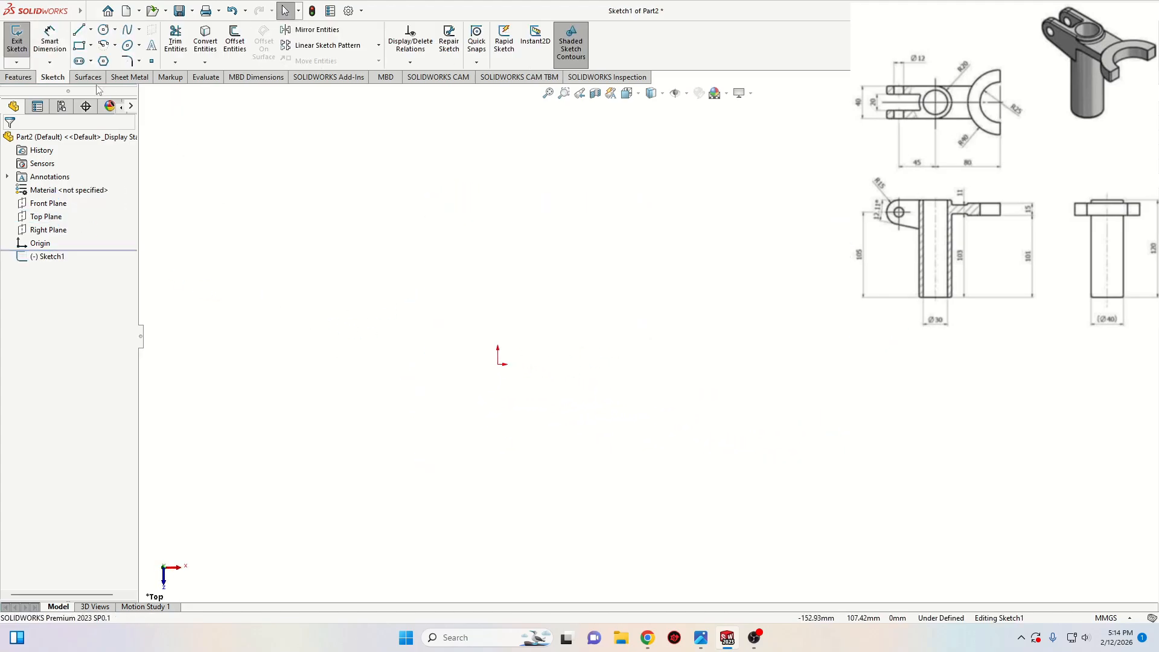
left_click(103, 30)
left_click(497, 364)
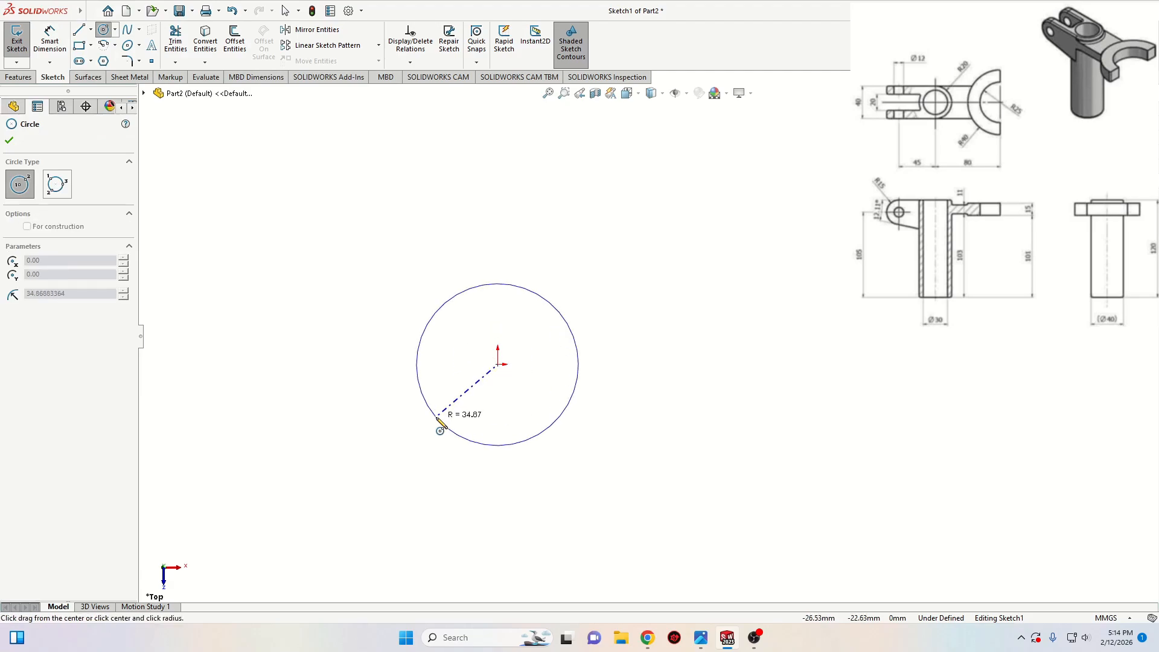
left_click(422, 447)
left_click(497, 364)
left_click(441, 420)
right_click(281, 295)
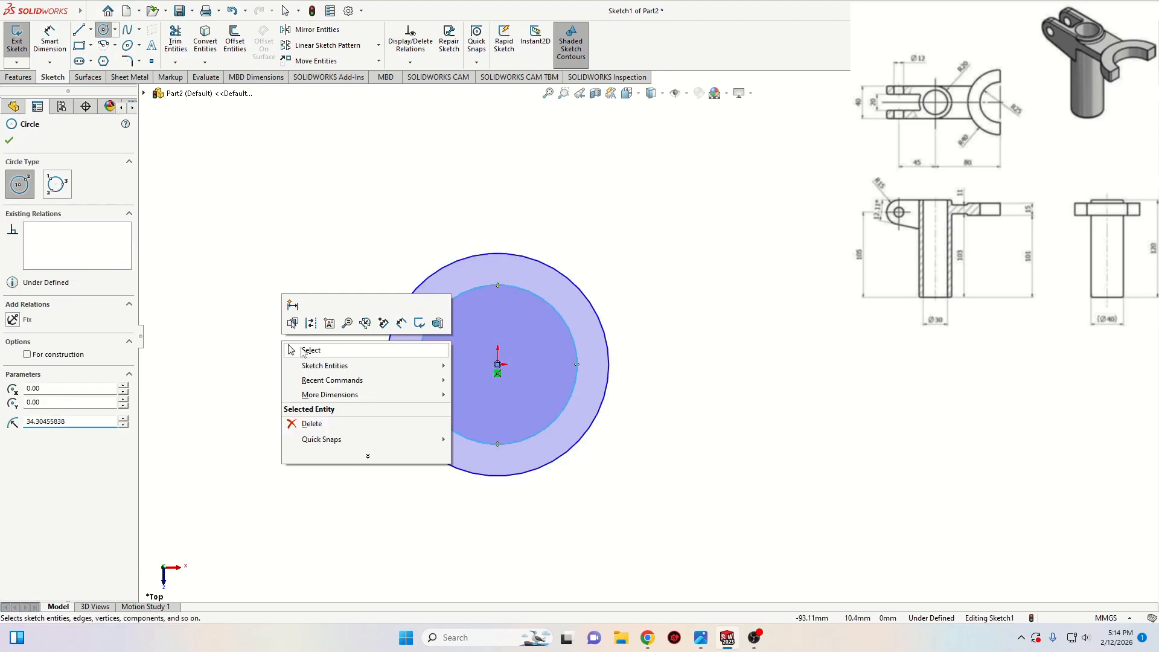
left_click(314, 352)
Dimension the inner circle's diameter as 30 mm and the outer circle's diameter as 40 mm
left_click(50, 42)
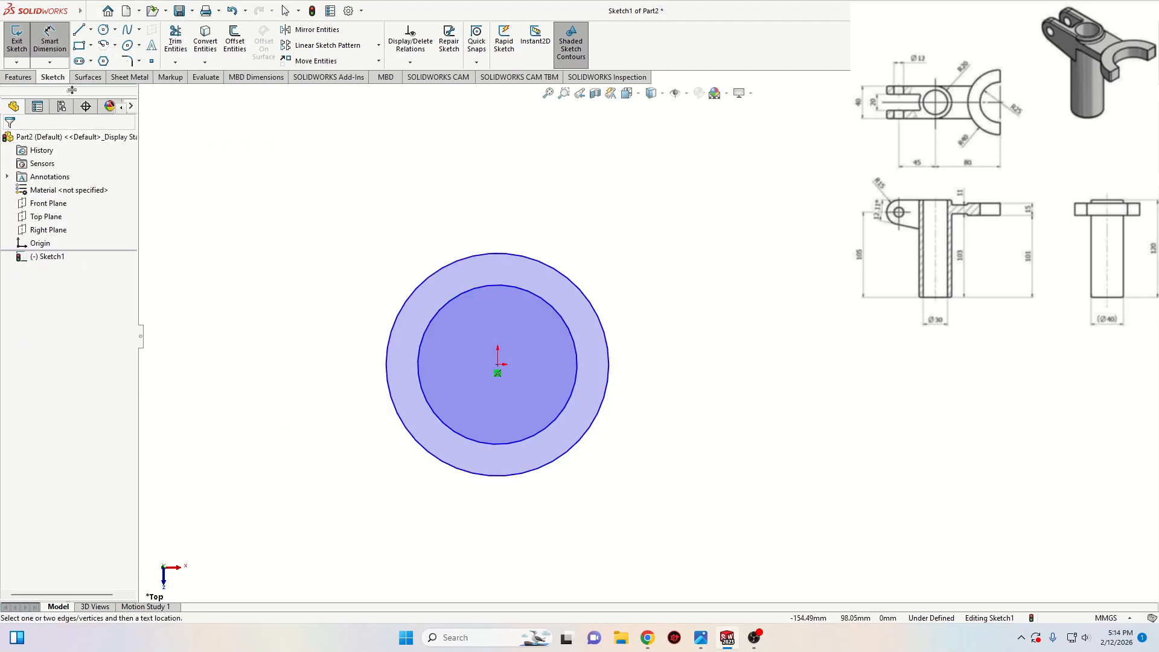
left_click(422, 361)
left_click(268, 348)
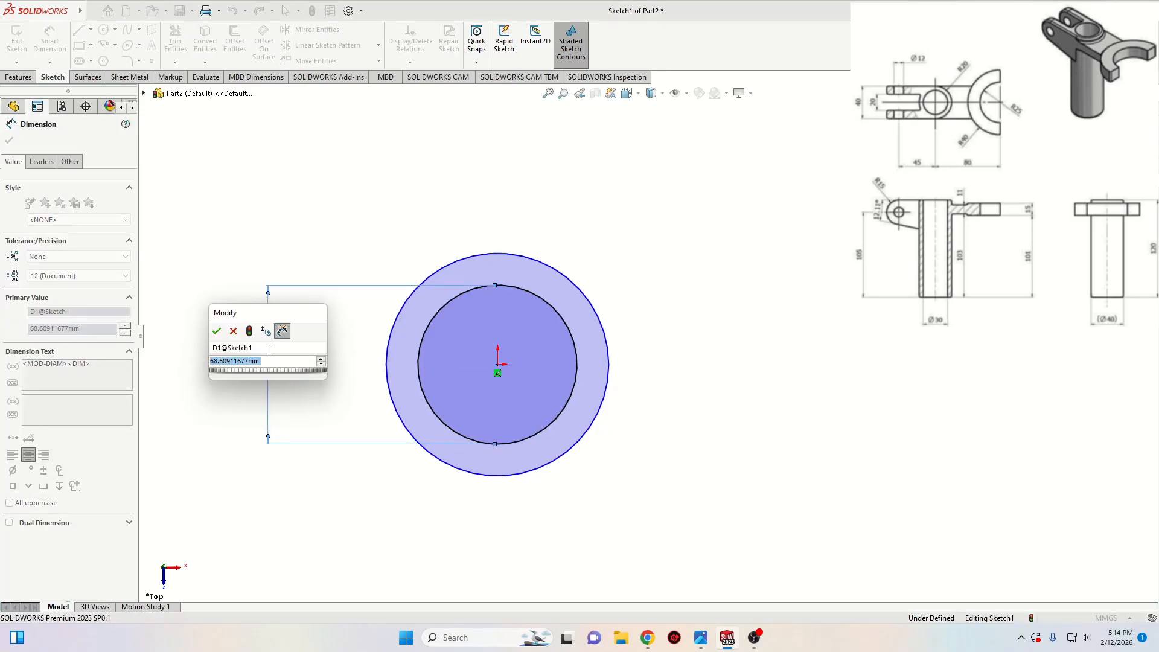
type("30")
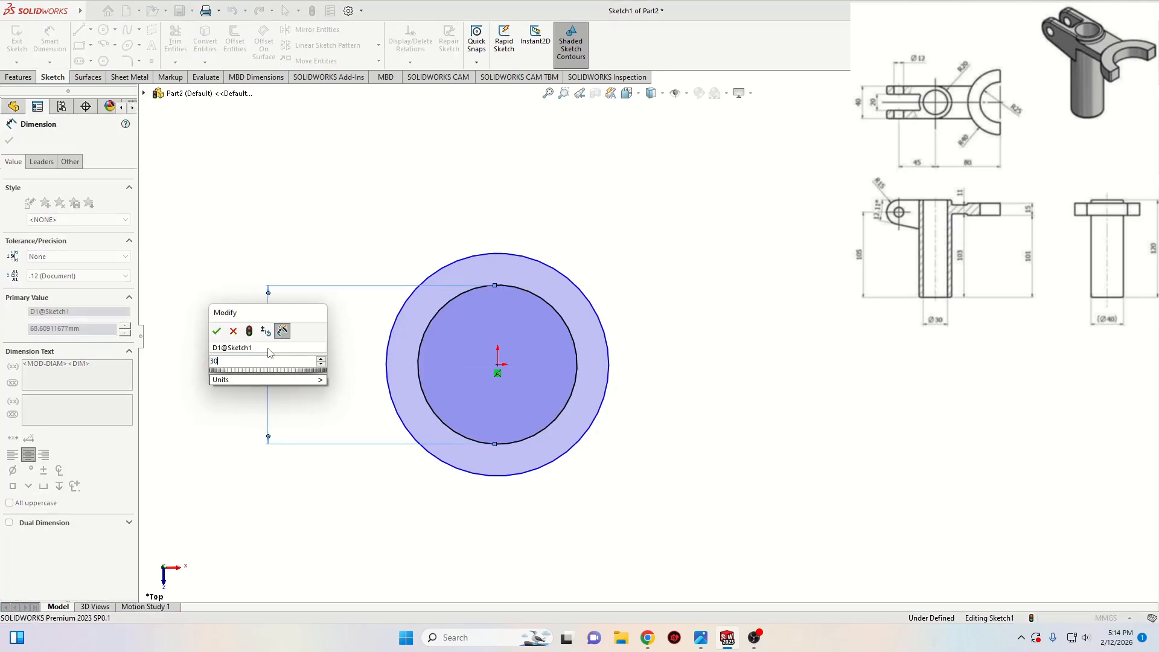
key("Return")
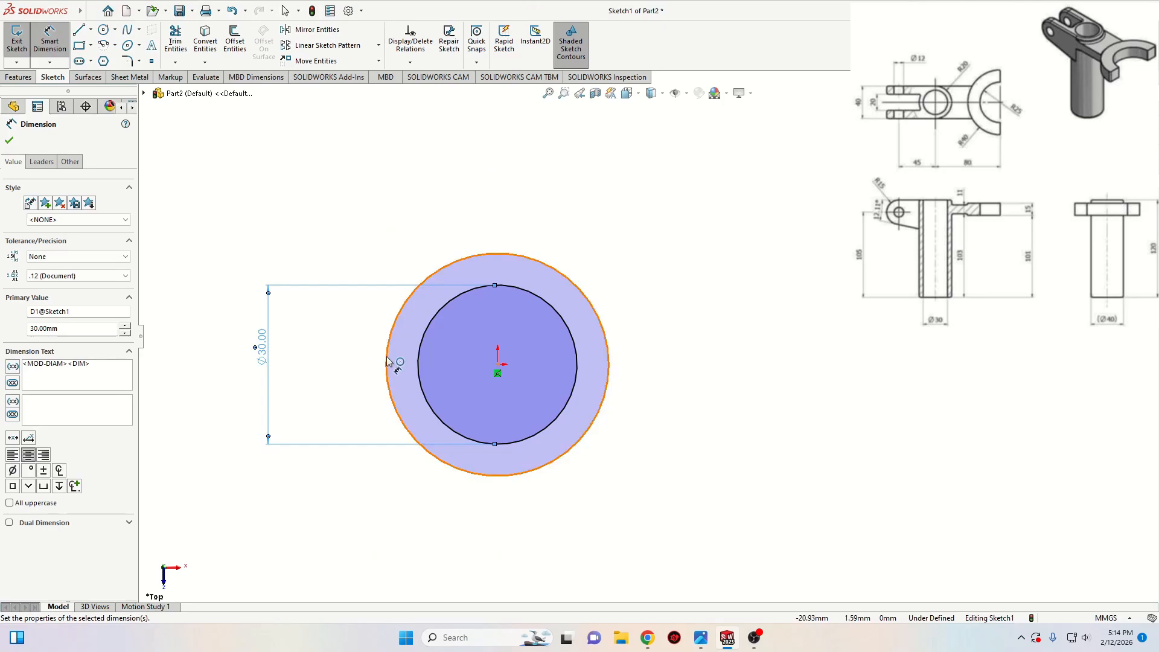
left_click(392, 359)
left_click(226, 348)
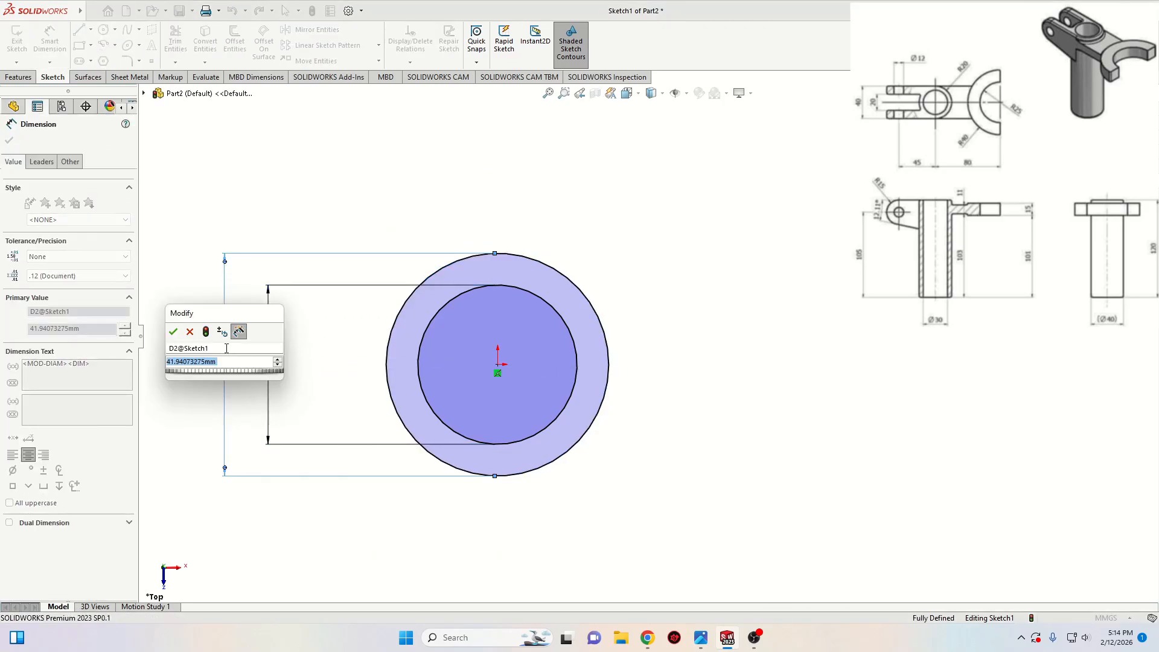
type("40")
key("Return")
middle_click_drag(223, 347, 303, 333)
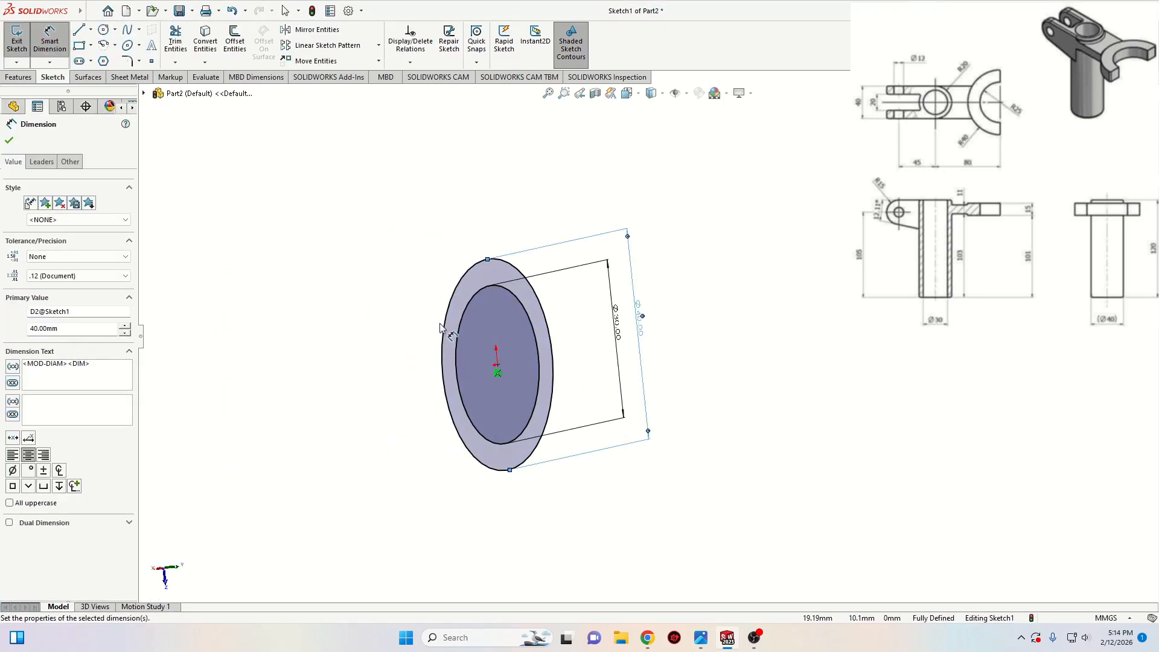
mouse_move(368, 355)
middle_mouse_down()
mouse_move(535, 396)
mouse_move(652, 491)
middle_mouse_up()
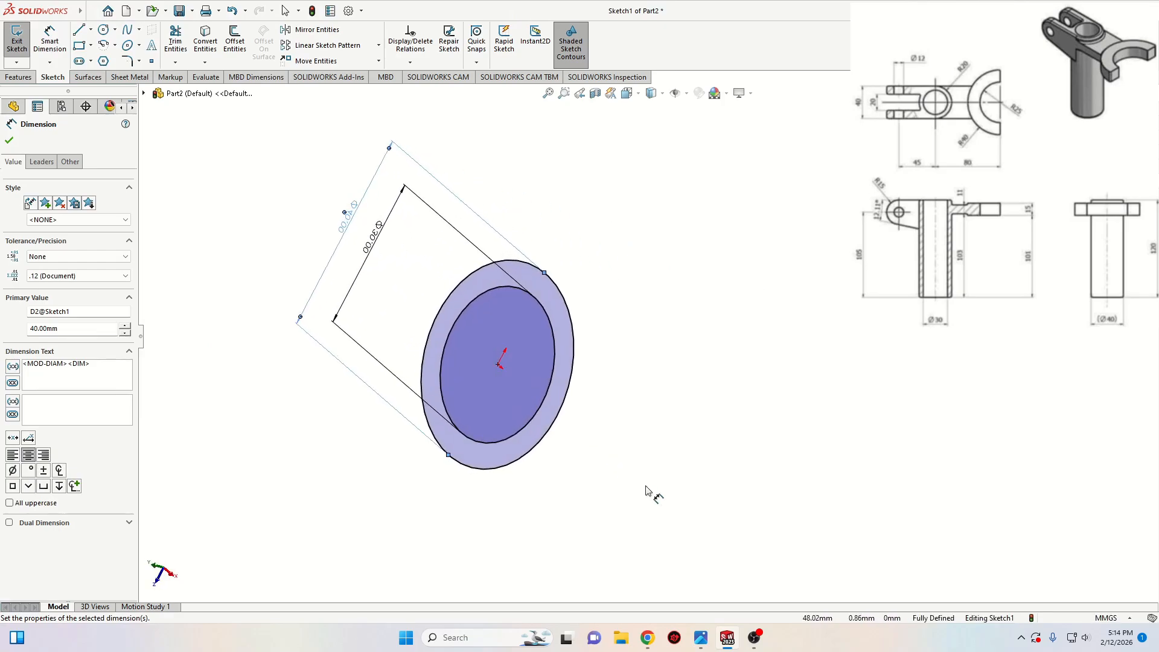
left_click(9, 141)
Extrude the ring between the two circles upward as a blind boss 120 mm deep
left_click(18, 77)
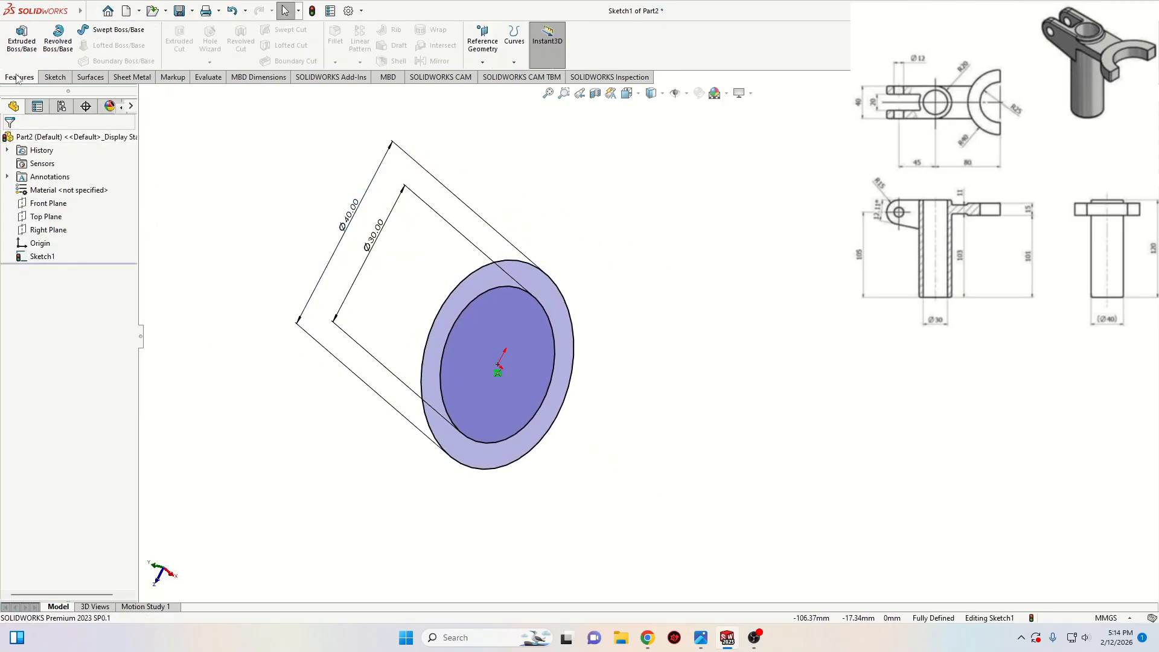
left_click(27, 44)
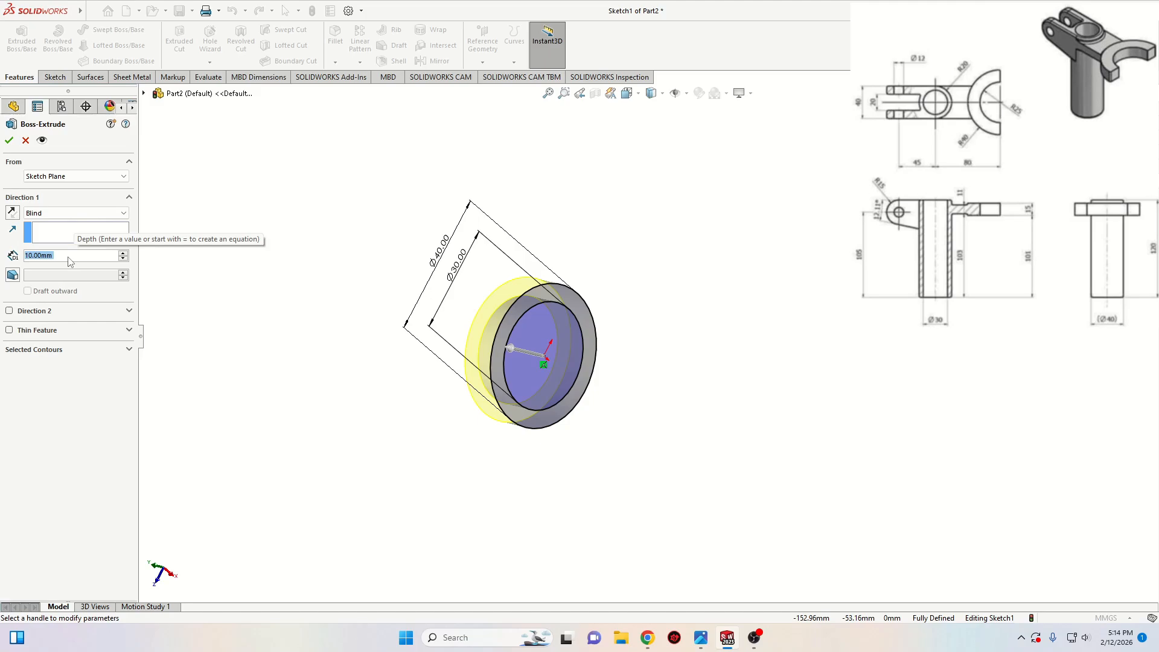
left_click(122, 253)
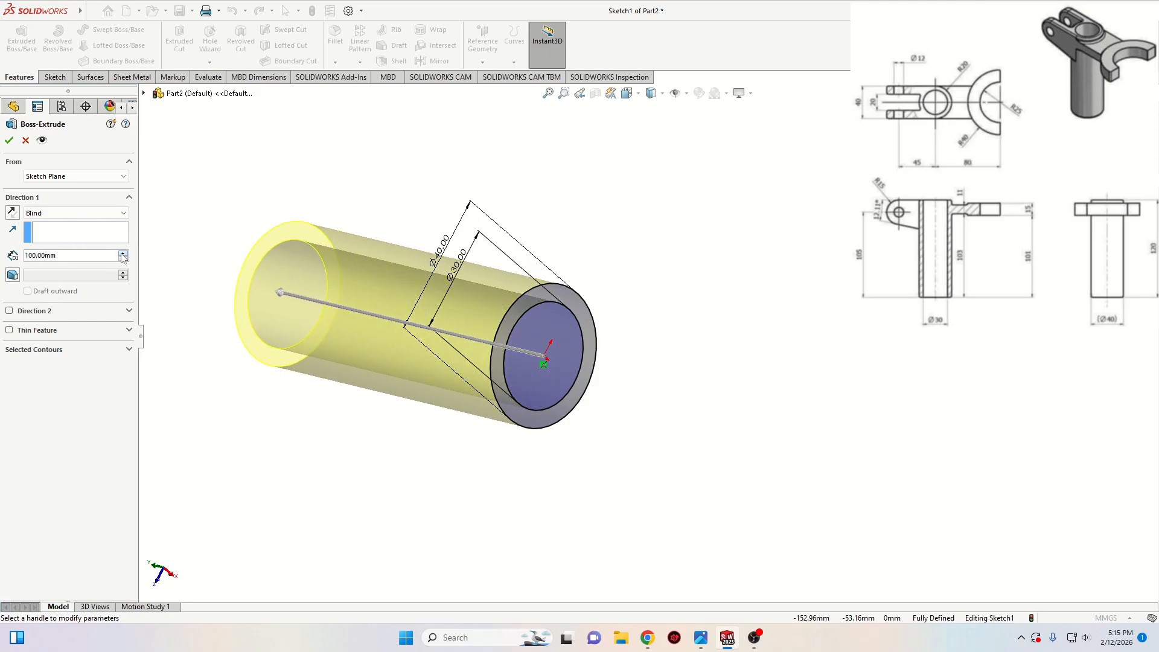
left_click(122, 253)
left_click(122, 254)
left_click(9, 141)
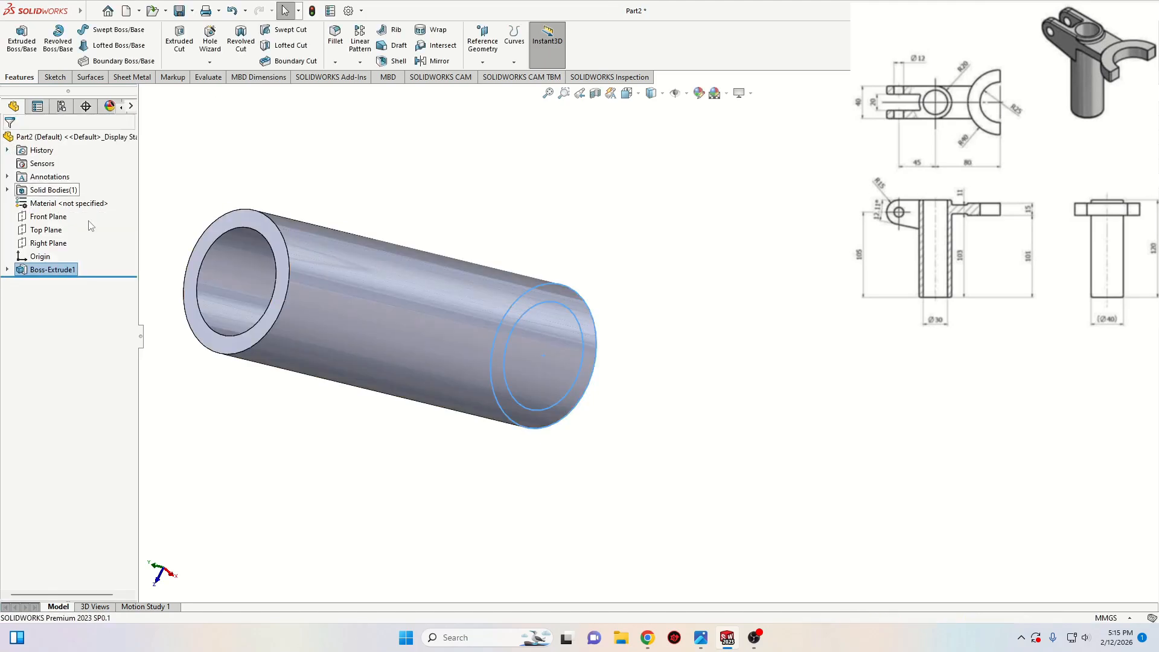
On the Front Plane, sketch a horizontal line about 69 mm long, running left from the midpoint of the tube's top edge
scroll(238, 367, "up", 2)
middle_click_drag(237, 368, 318, 290)
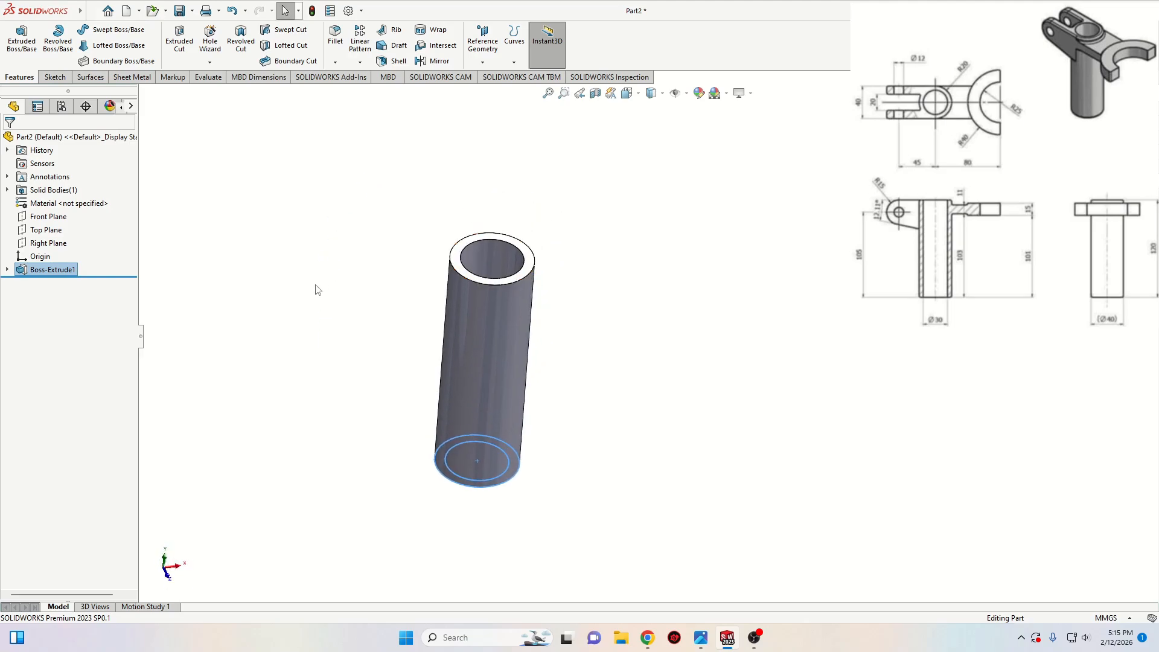
left_click(56, 219)
left_click(72, 207)
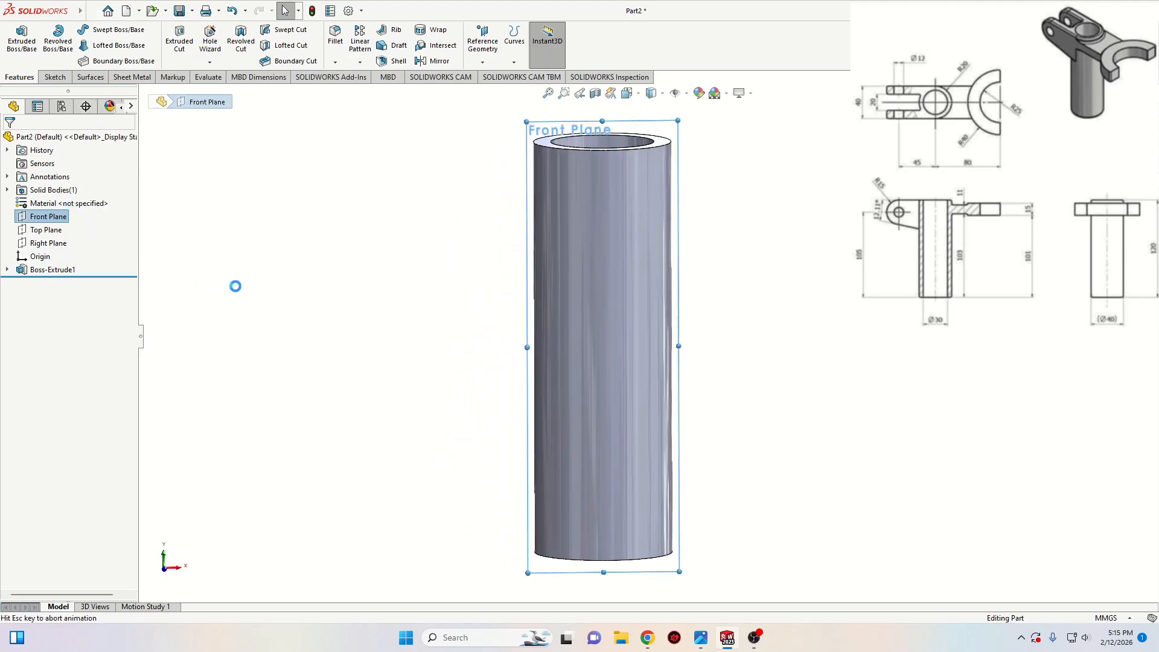
middle_click_drag(423, 254, 248, 364, "ctrl")
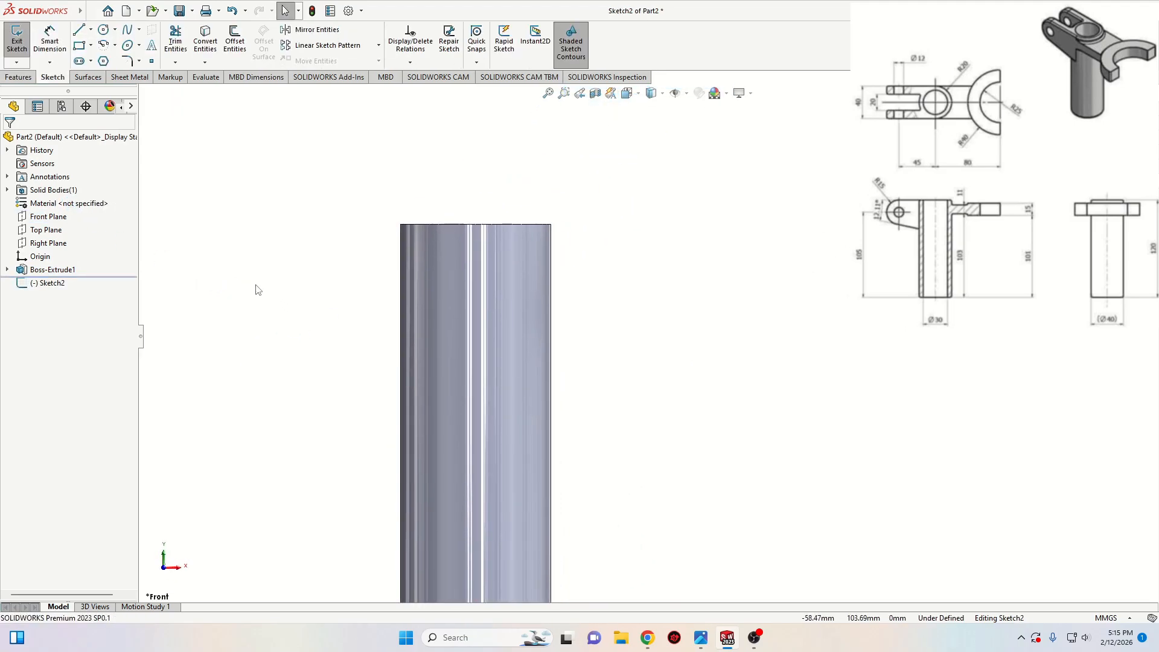
middle_click_drag(256, 285, 236, 250, "ctrl")
left_click(80, 32)
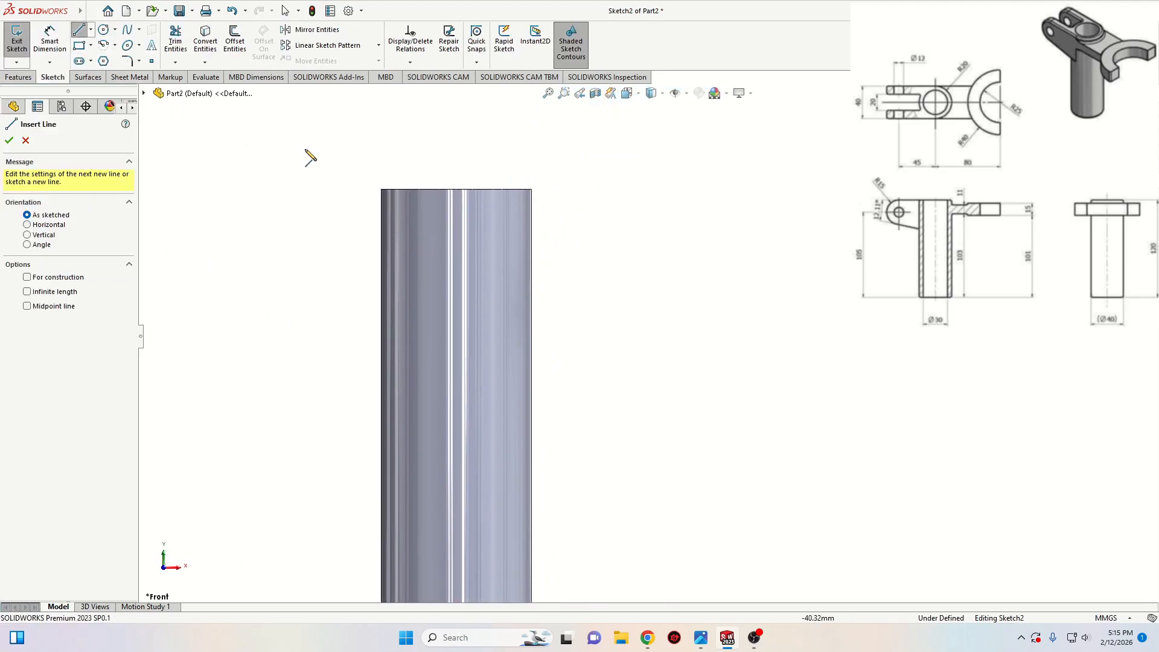
left_click(457, 189)
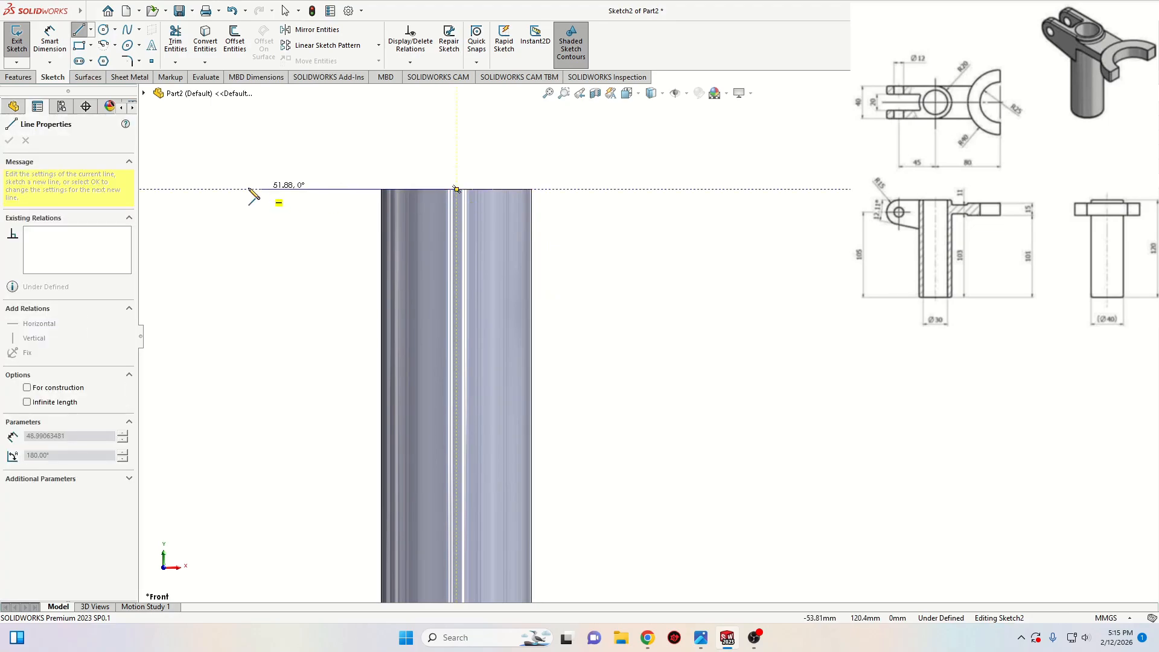
middle_click_drag(186, 194, 264, 199, "ctrl")
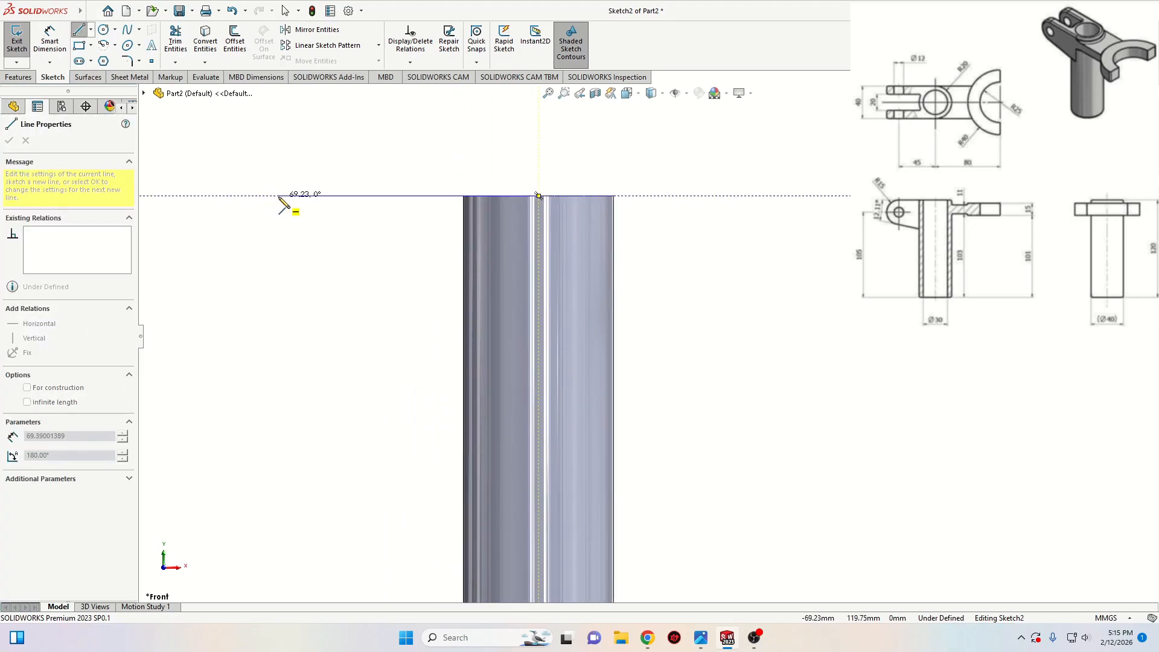
left_click(278, 195)
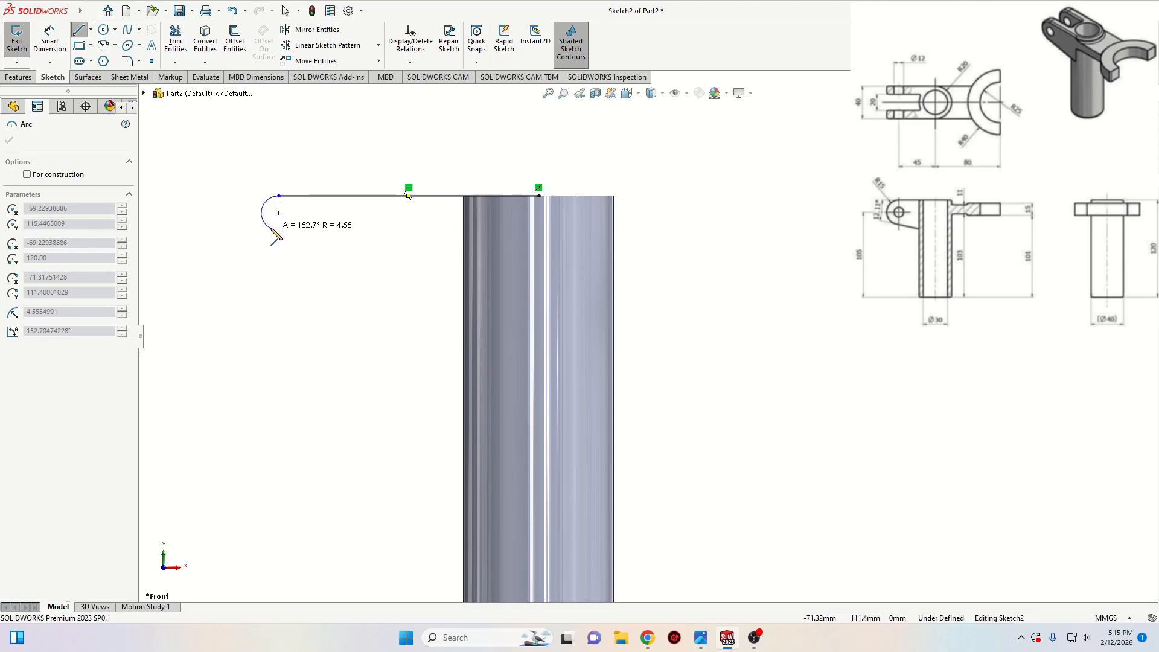
Close the lug profile with a tangent end arc, a sloping line about 78 mm long and a vertical line, making the sloping line tangent to the arc
left_click(259, 276)
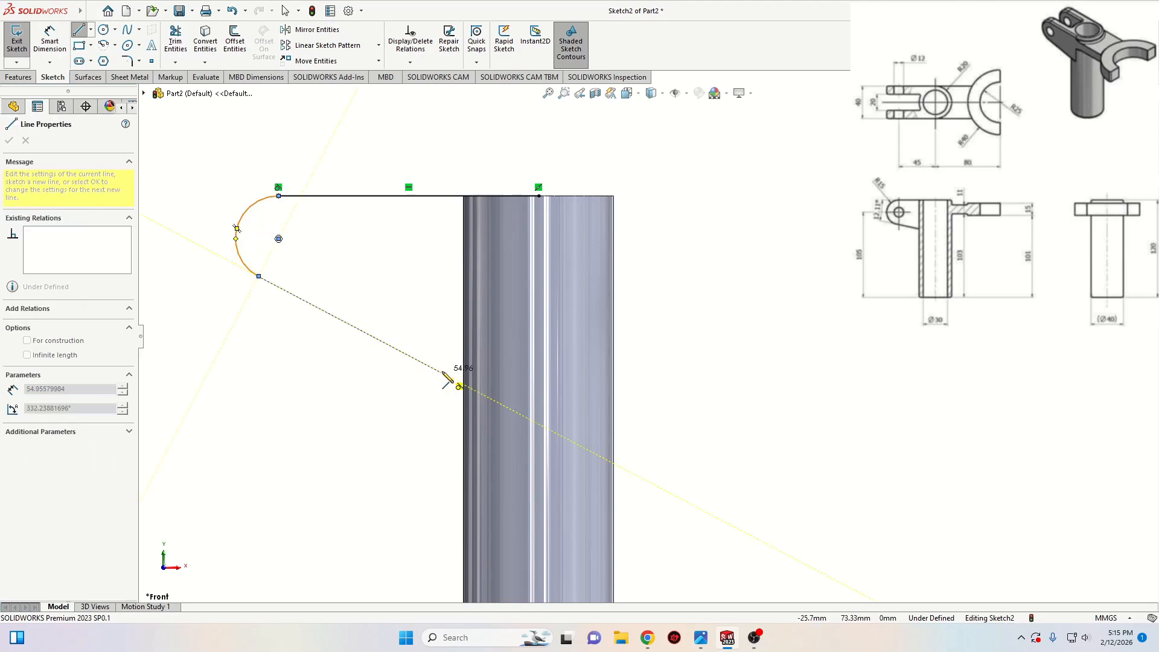
left_click(538, 361)
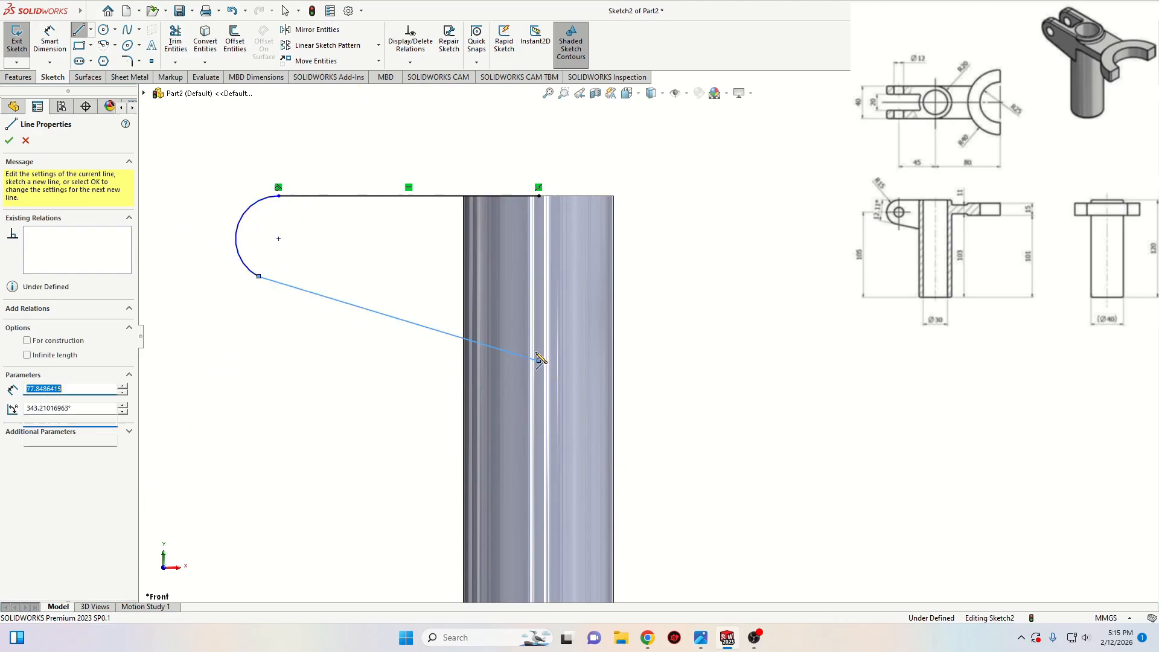
left_click(538, 196)
right_click(451, 146)
left_click(483, 159)
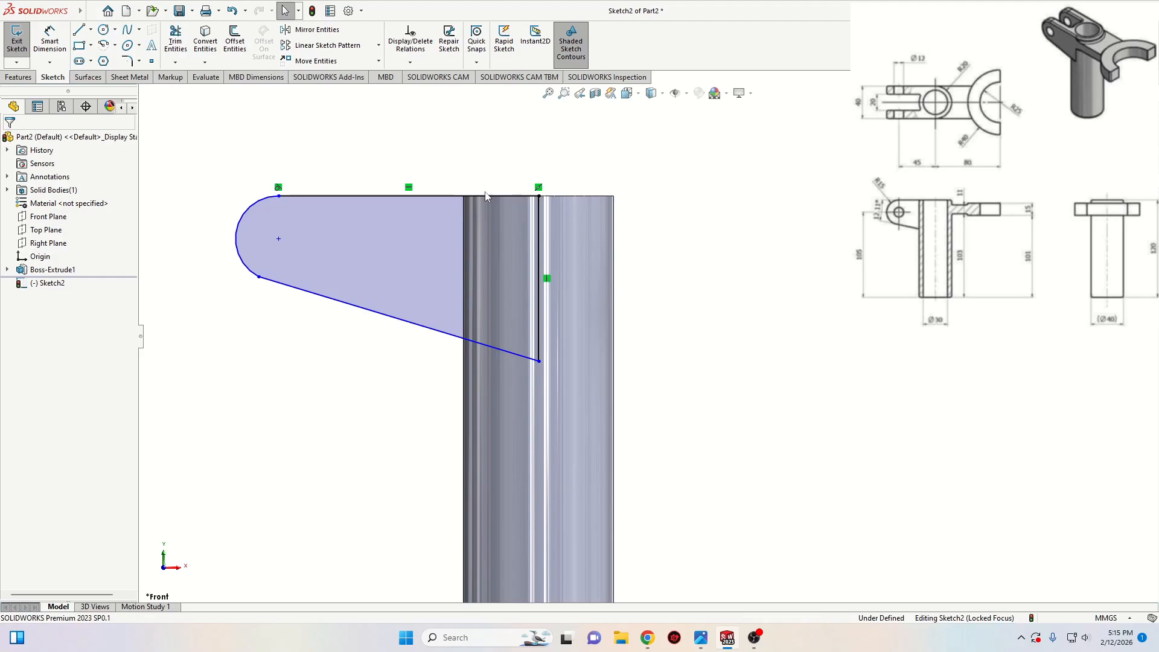
left_click(258, 277)
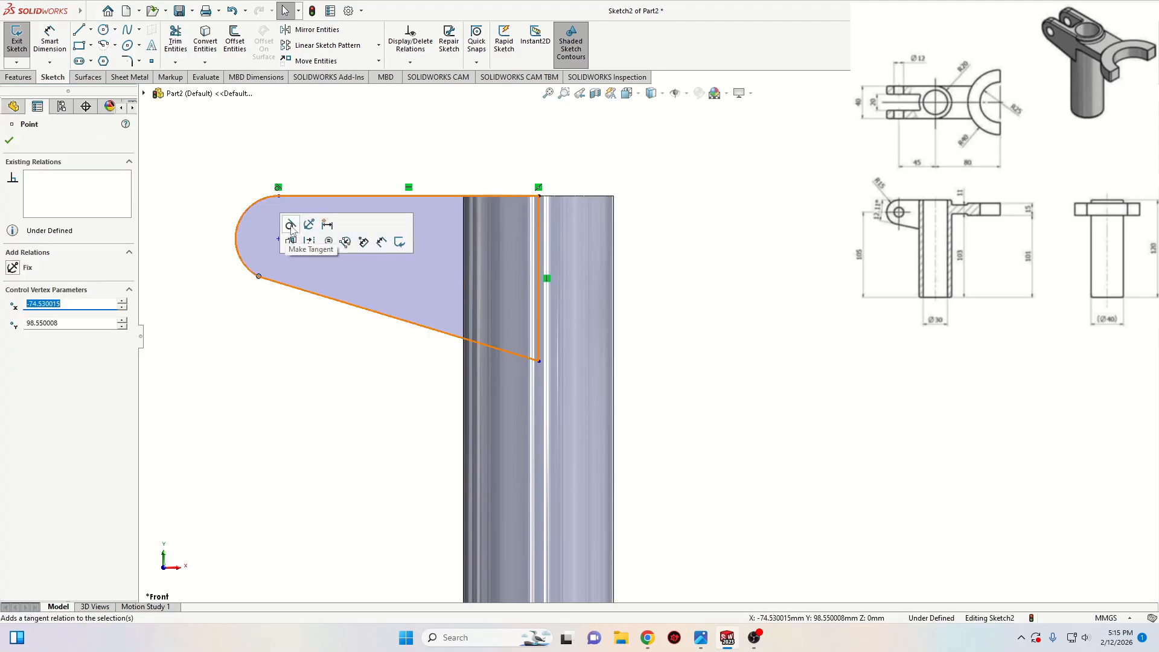
left_click(194, 209)
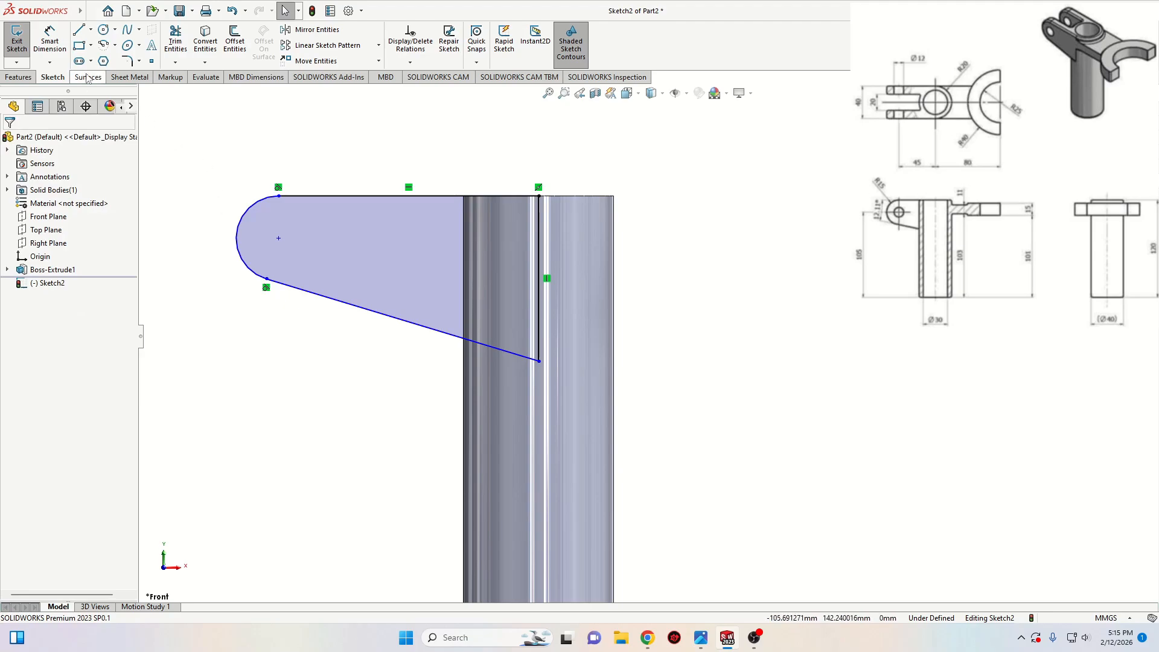
Dimension the horizontal distance from the lug's arc centre to the vertical line on the tube axis as 45 mm
left_click(49, 39)
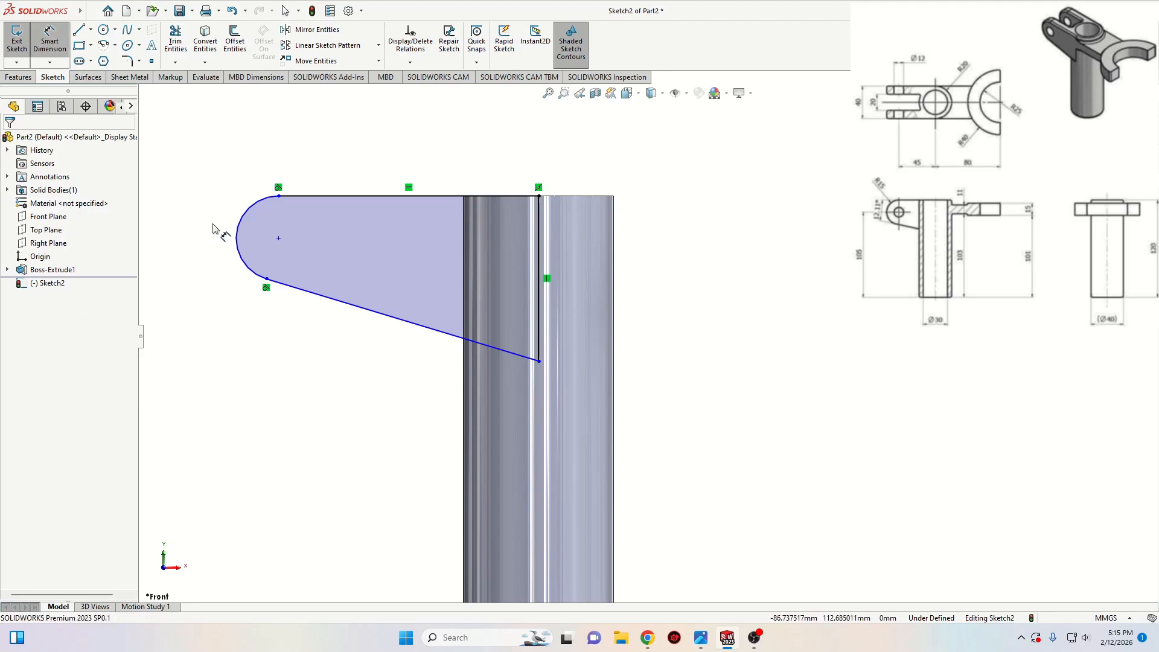
middle_click_drag(212, 228, 228, 231, "ctrl")
left_click(294, 242)
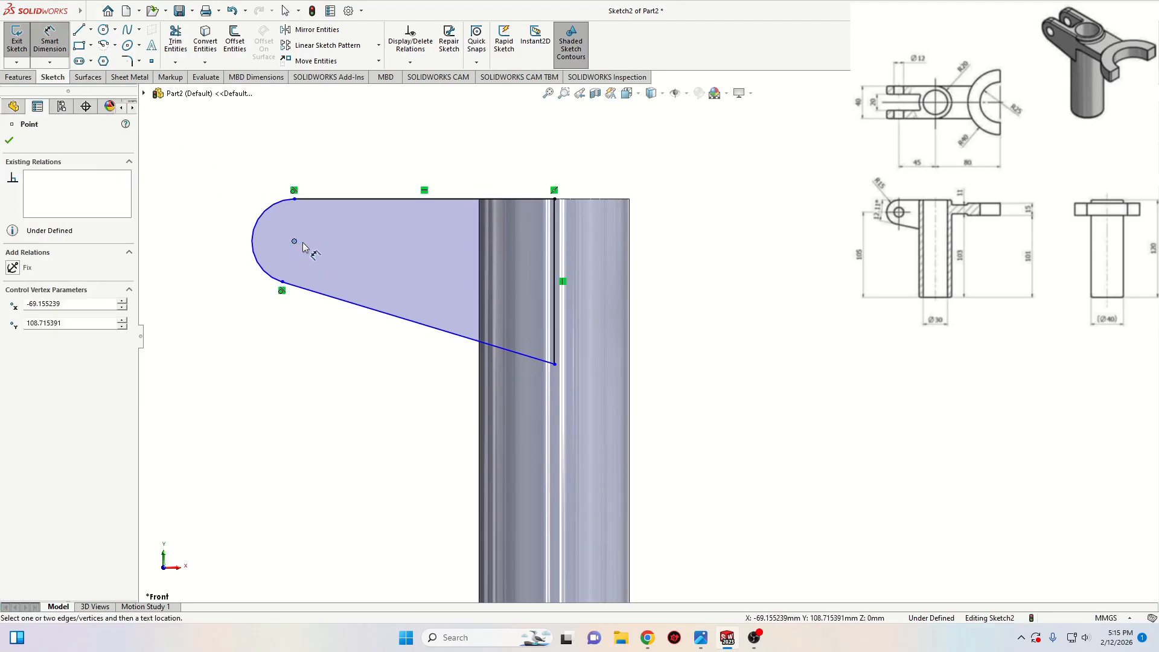
left_click(554, 237)
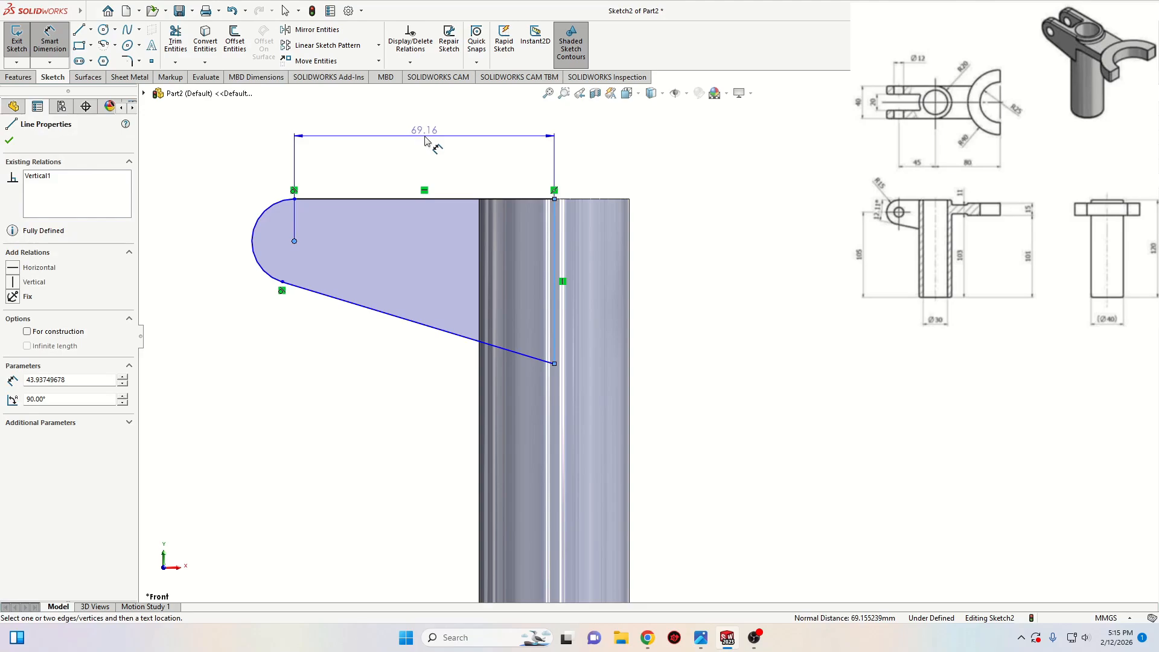
left_click(425, 141)
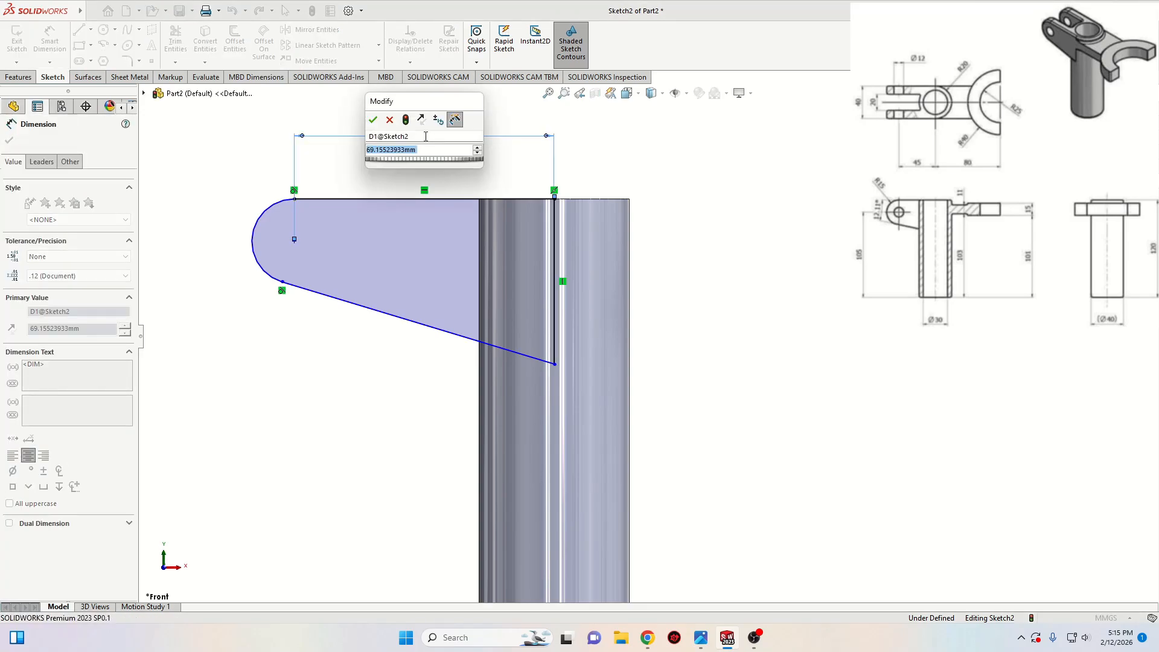
type("45")
key("Return")
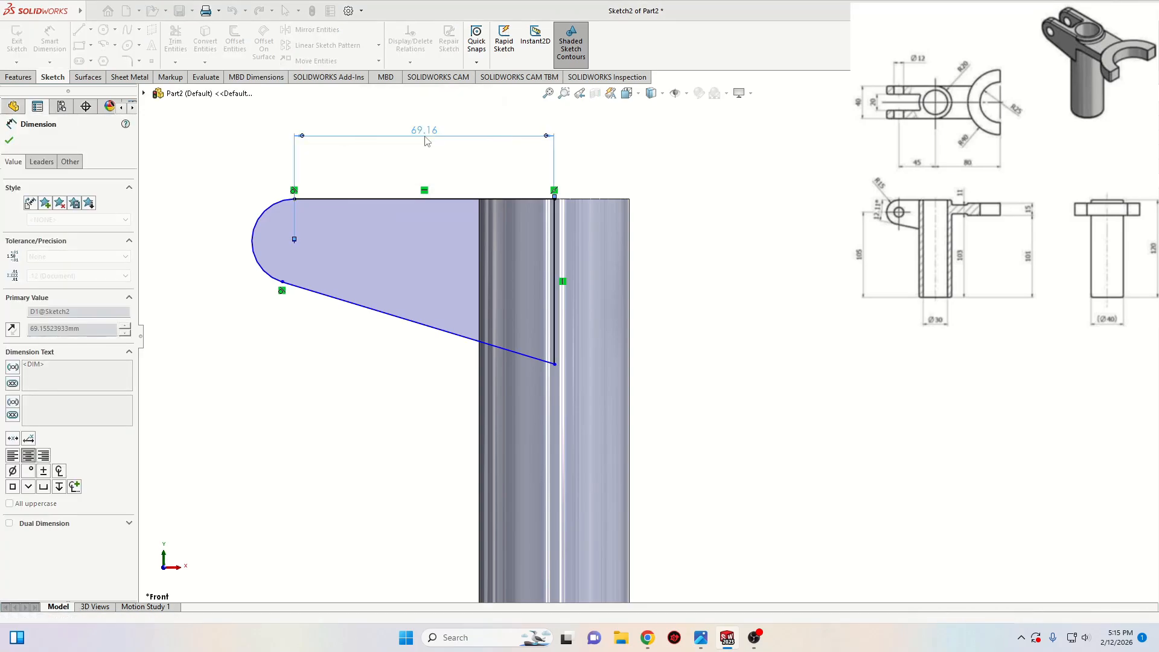
Dimension the lug's end arc with a radius of 15 mm
left_click(347, 267)
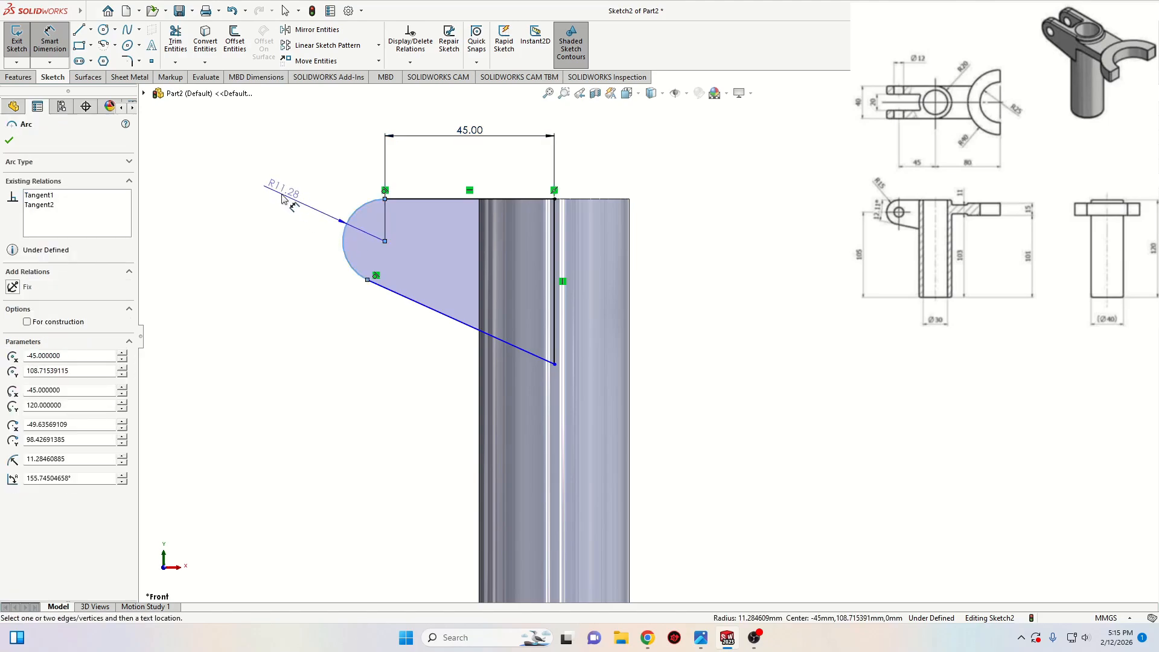
left_click(282, 194)
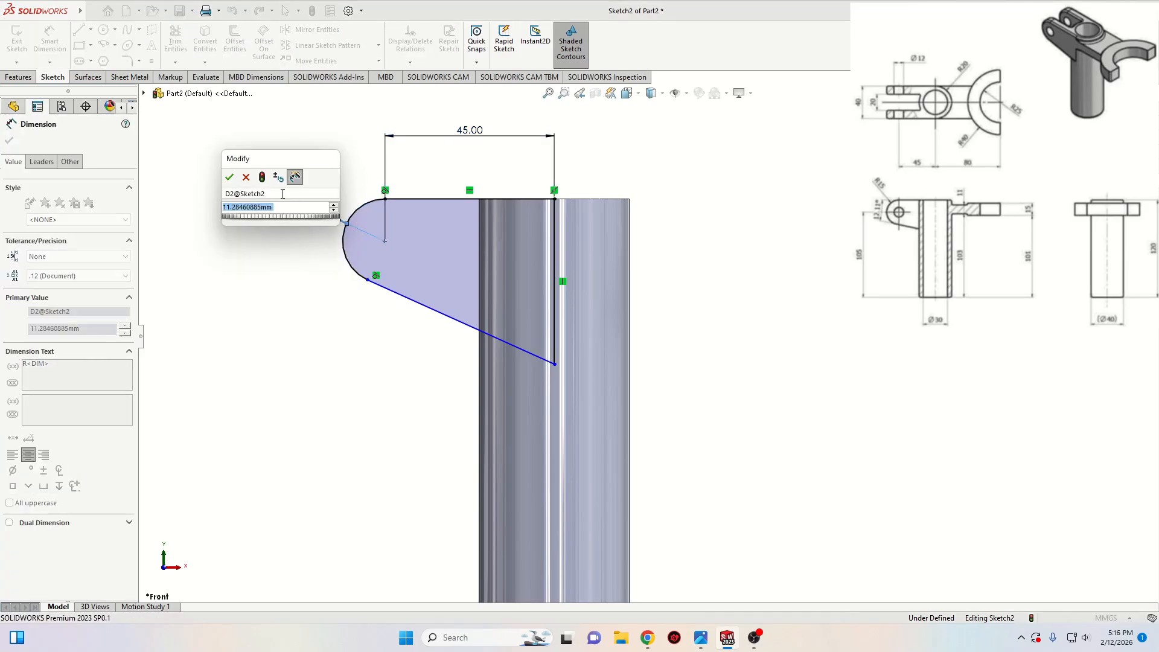
type("15")
key("Return")
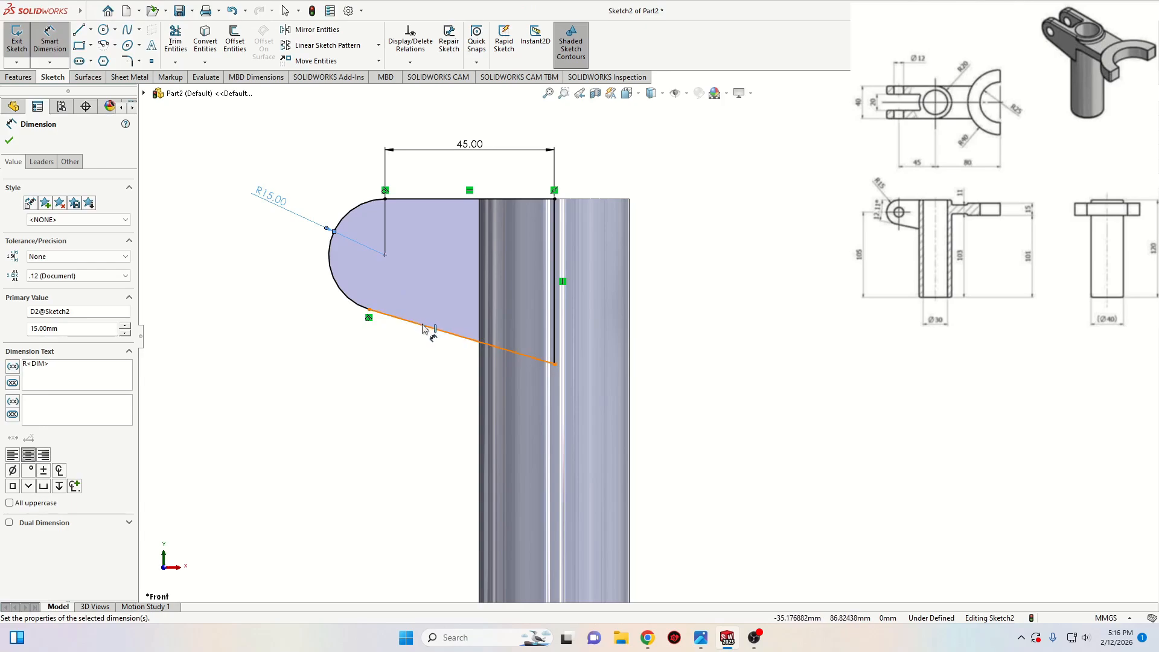
Dimension the angle between the lug's sloping lower line and its horizontal top line as 12.11 degrees
left_click(421, 325)
left_click(422, 198)
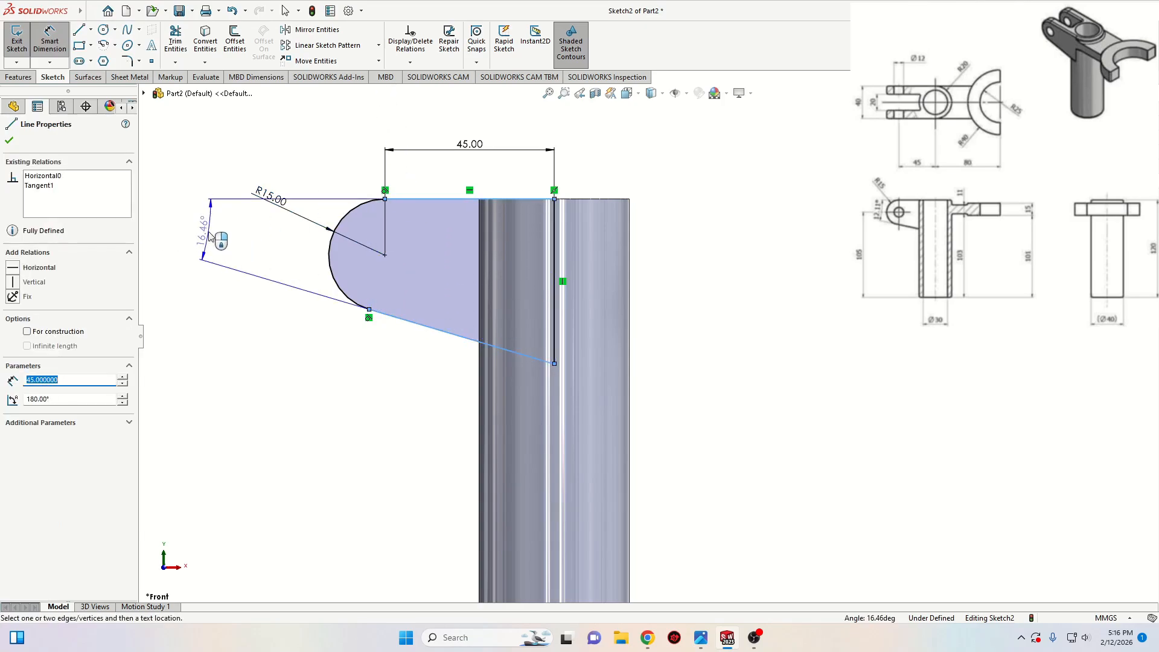
left_click(202, 232)
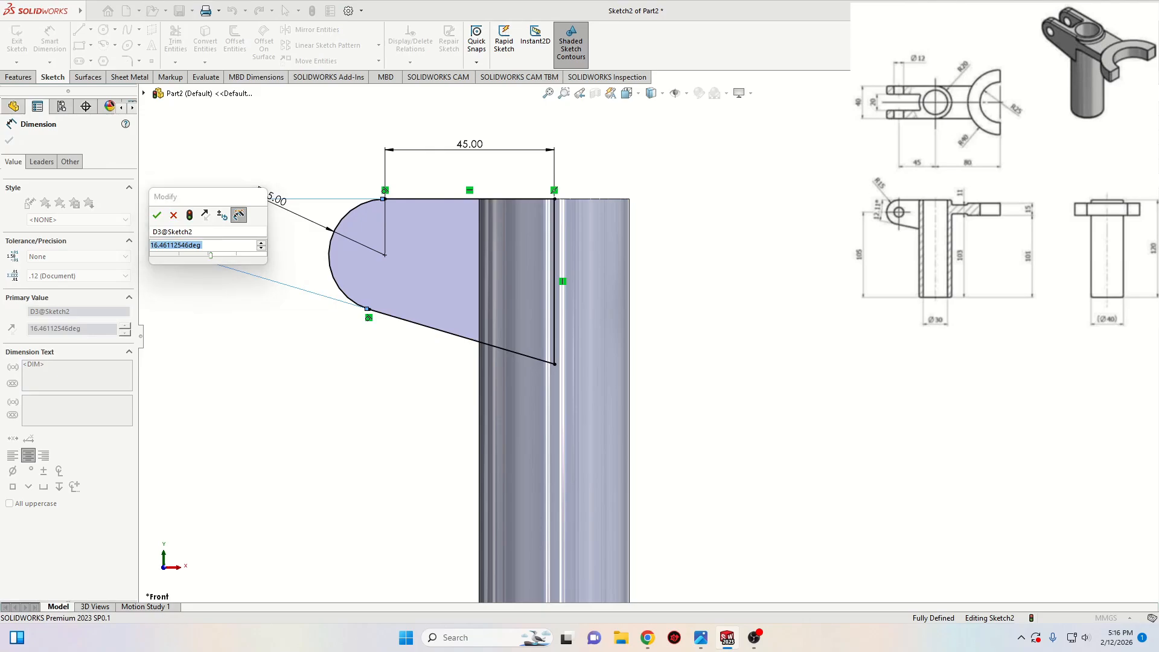
type("12.11")
key("Return")
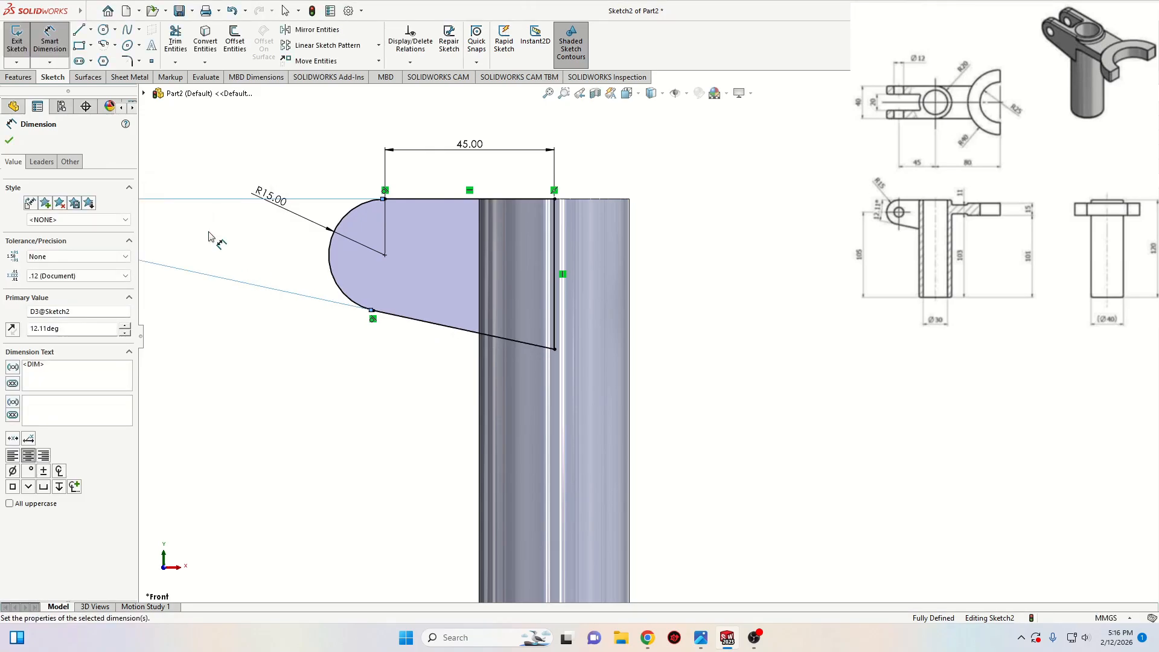
key("Escape")
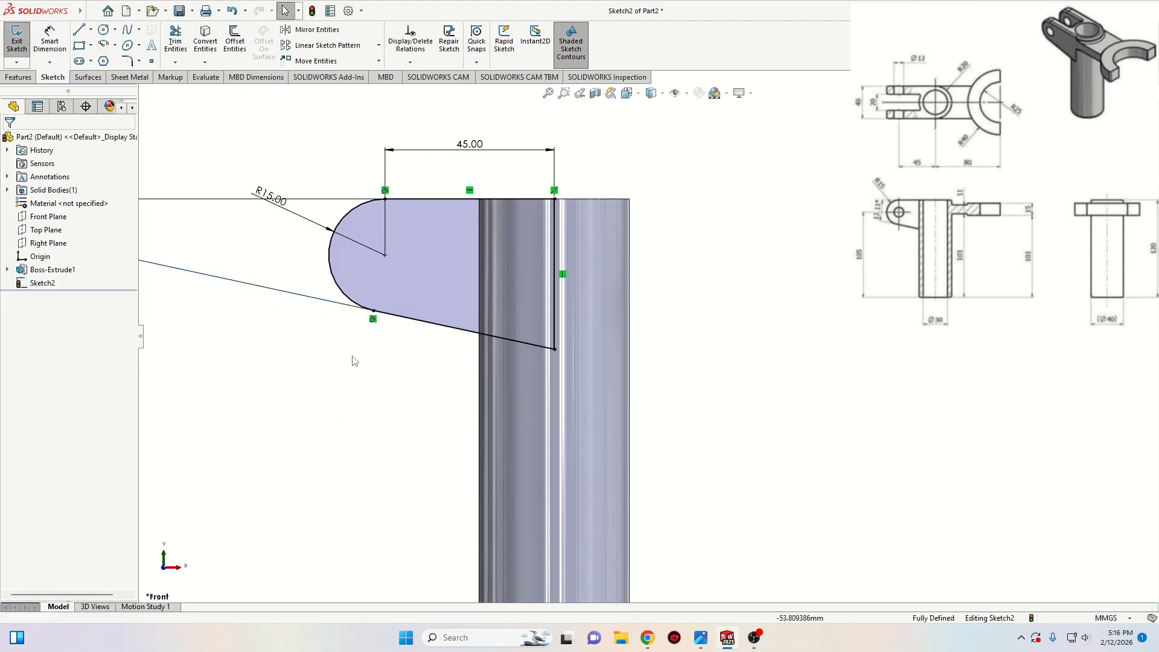
Sketch a circle of about 6.6 mm radius centred on the lug's end arc
left_click(103, 31)
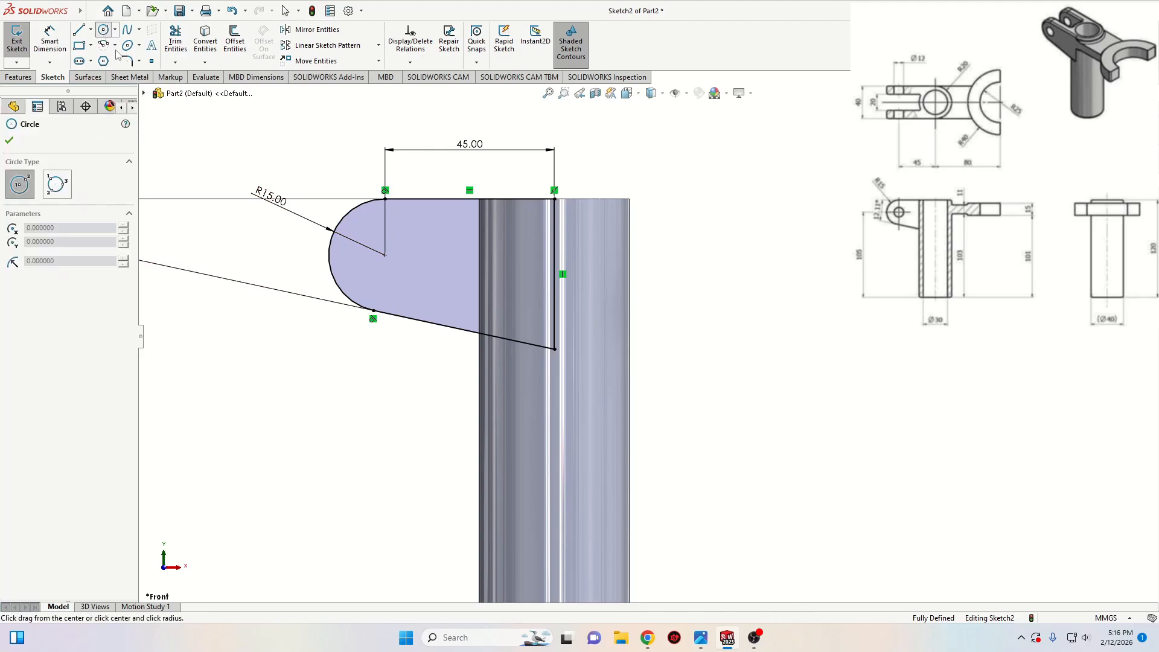
left_click(384, 254)
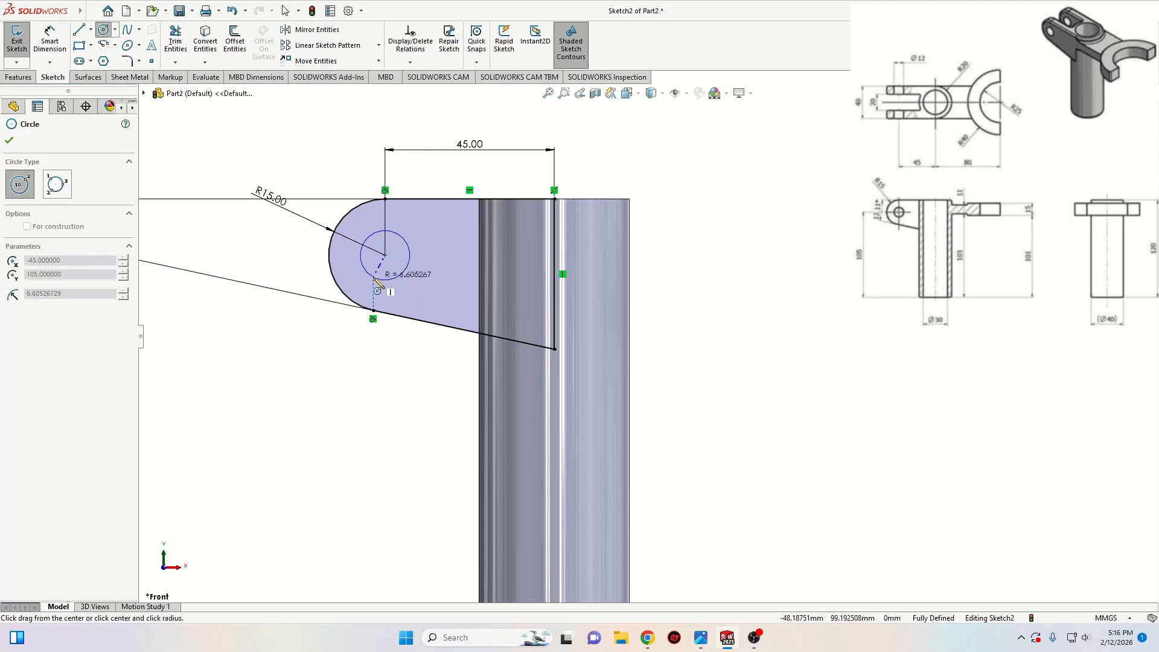
left_click(374, 277)
right_click(262, 239)
left_click(275, 251)
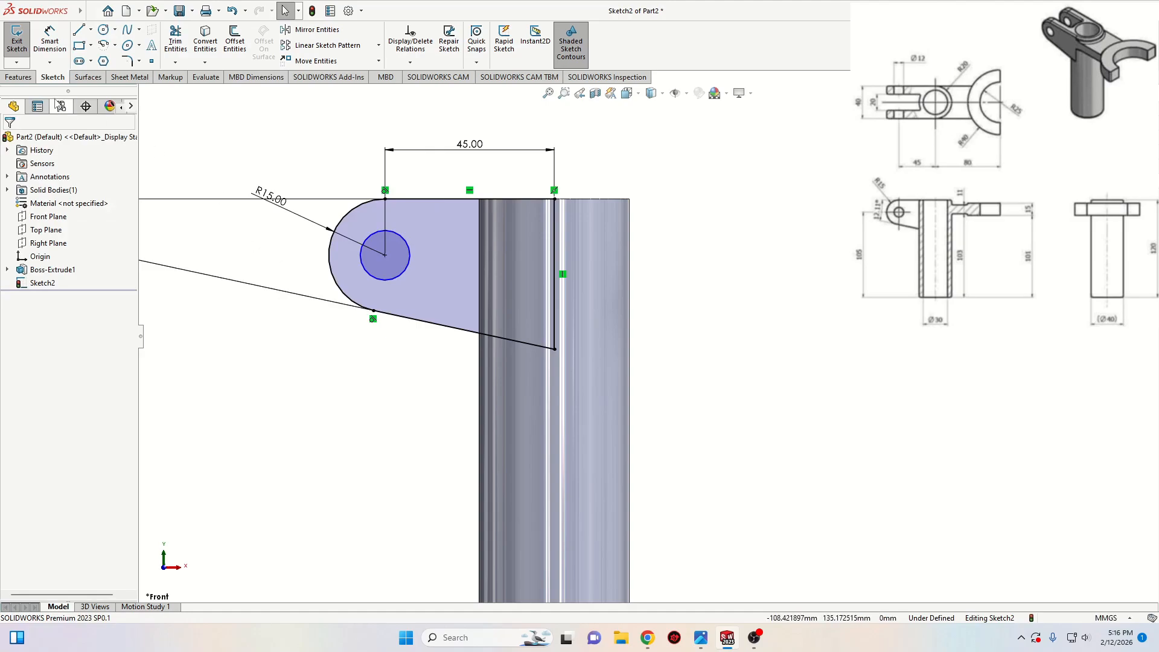
Dimension the diameter of the circle in the lug as 12 mm
left_click(50, 45)
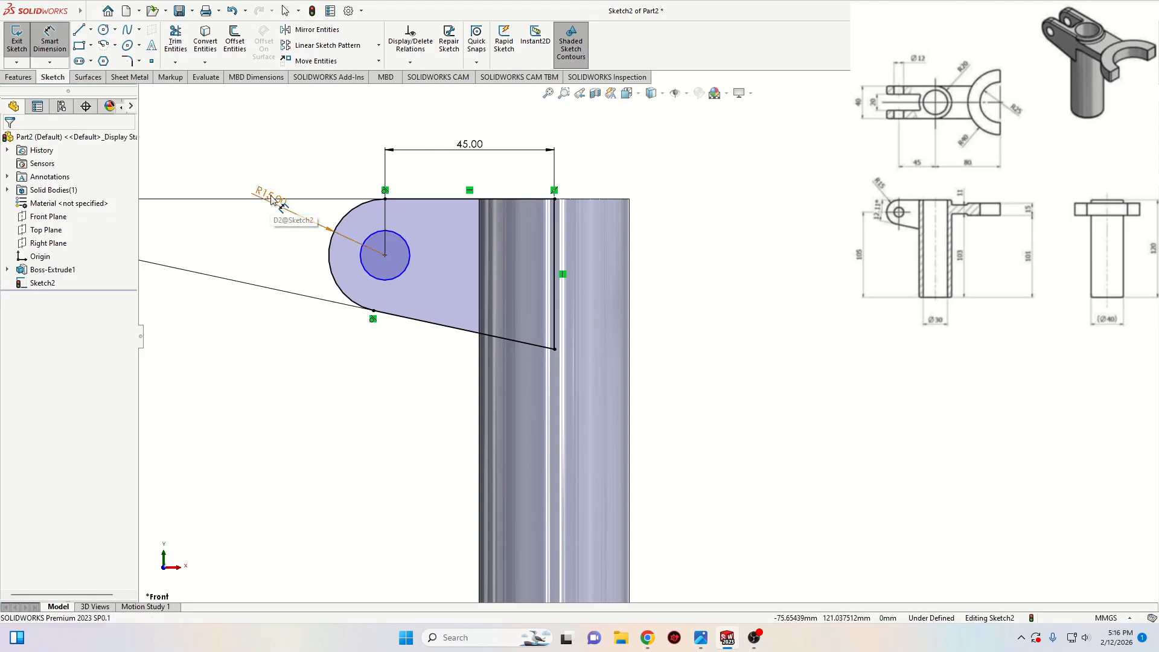
left_click(368, 264)
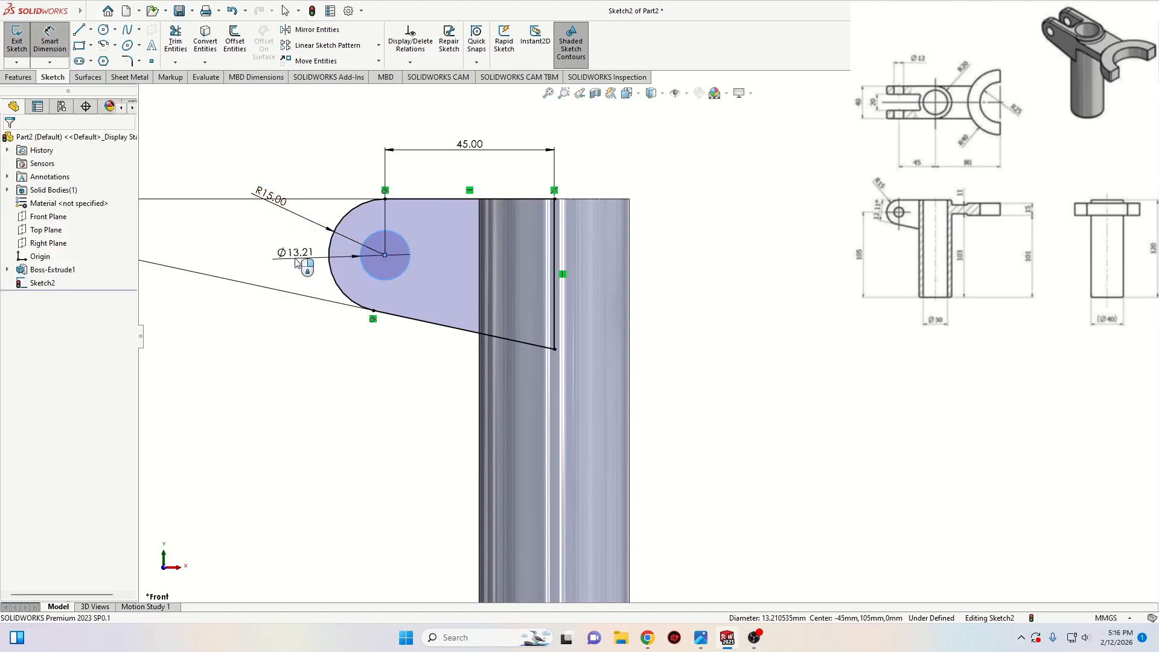
left_click(293, 261)
type("12")
key("Return")
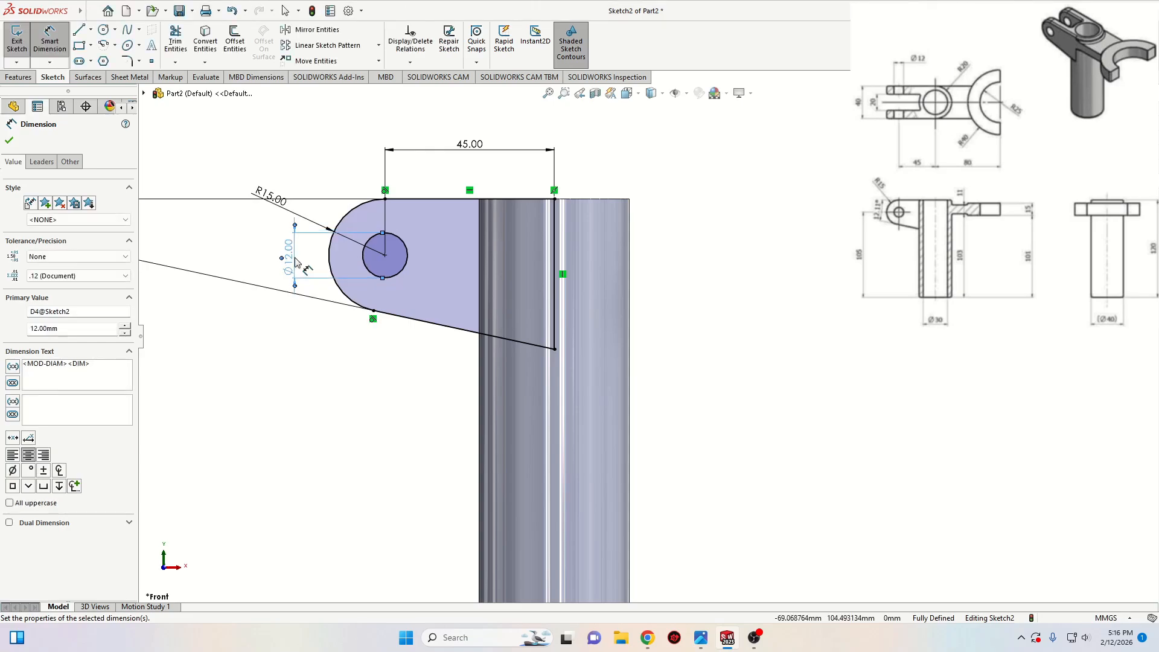
right_click(325, 360)
left_click(330, 404)
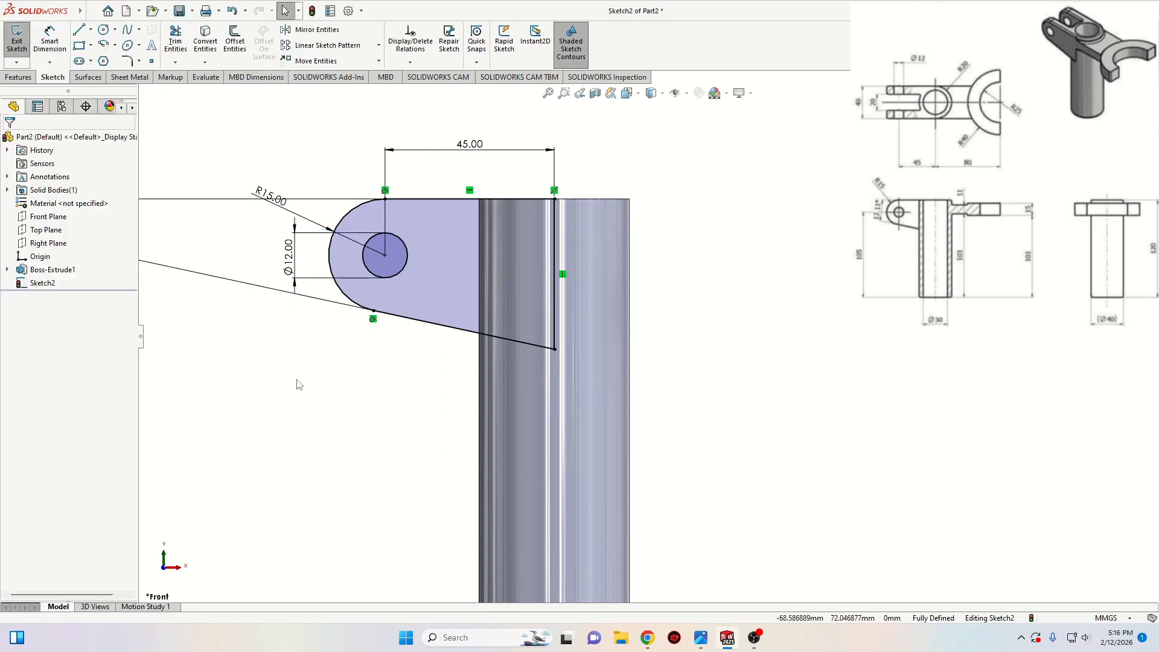
Begin a boss extrusion of the lug profile, starting at a 10 mm offset from the sketch plane toward positive Z
left_click(18, 77)
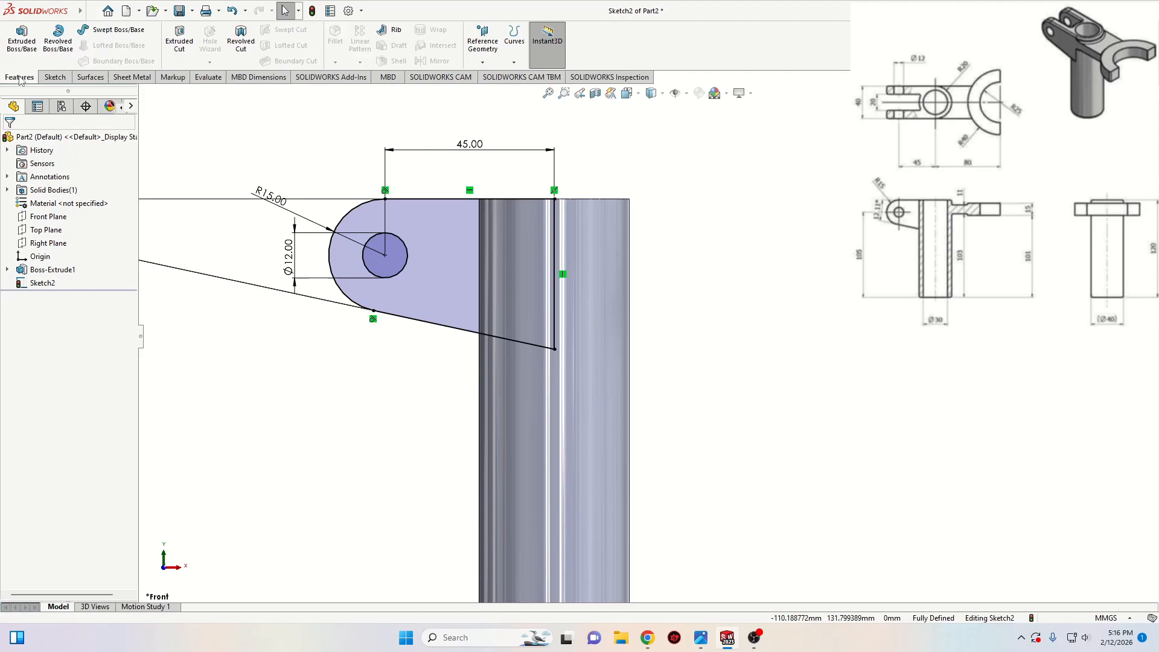
left_click(24, 41)
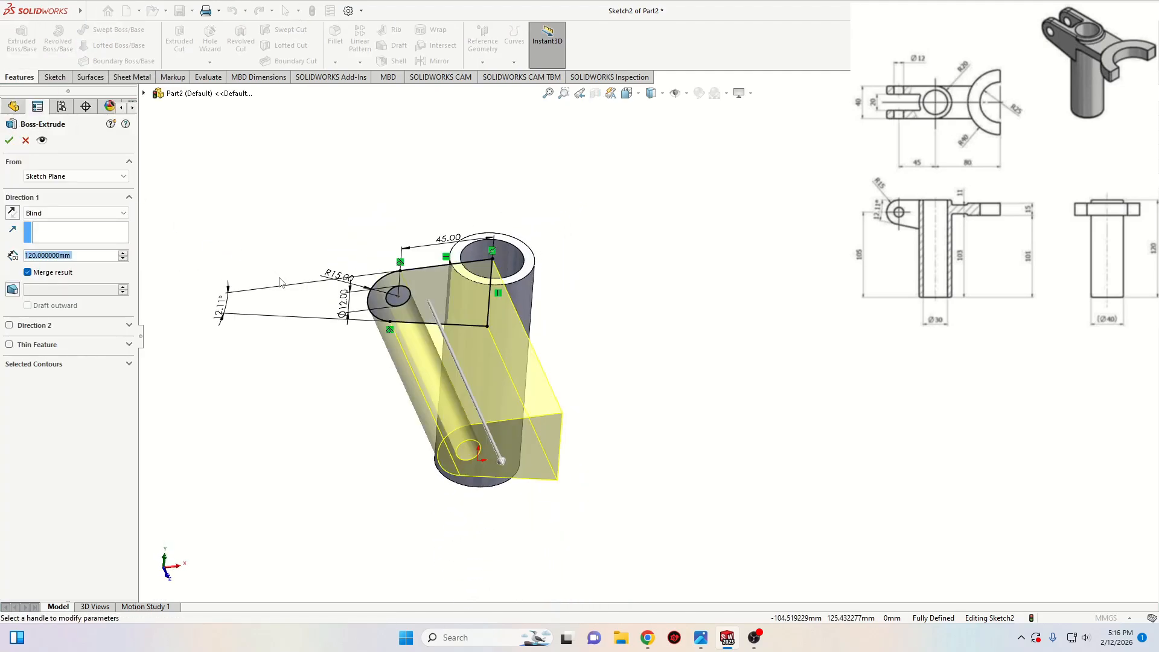
middle_click_drag(338, 350, 346, 393)
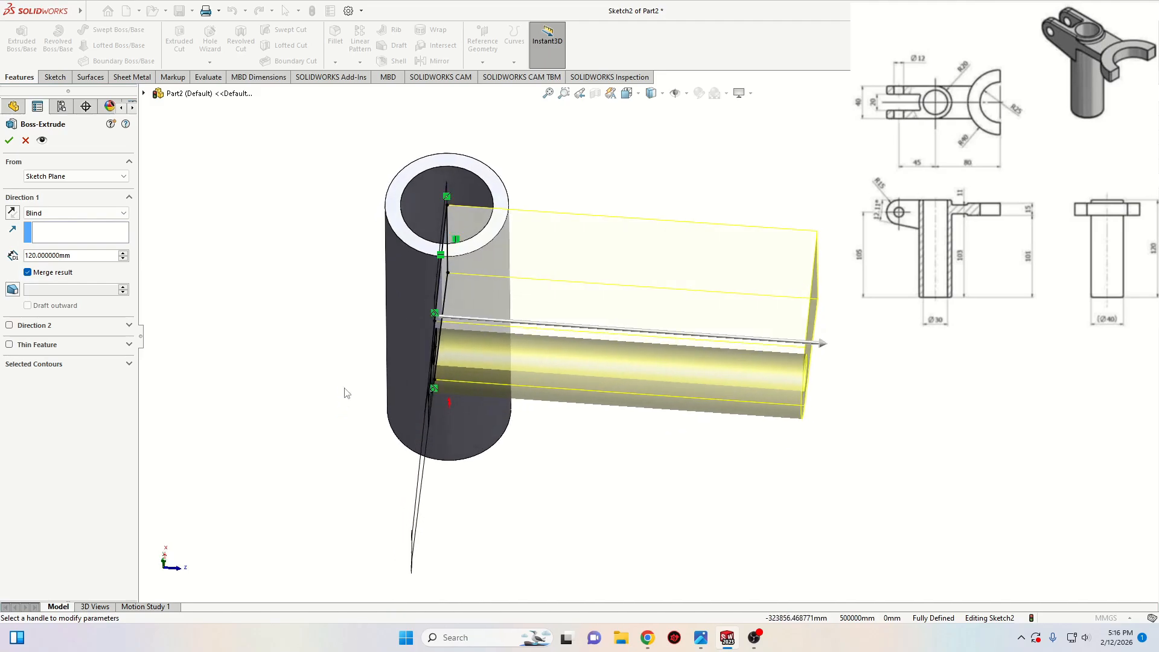
left_click(43, 179)
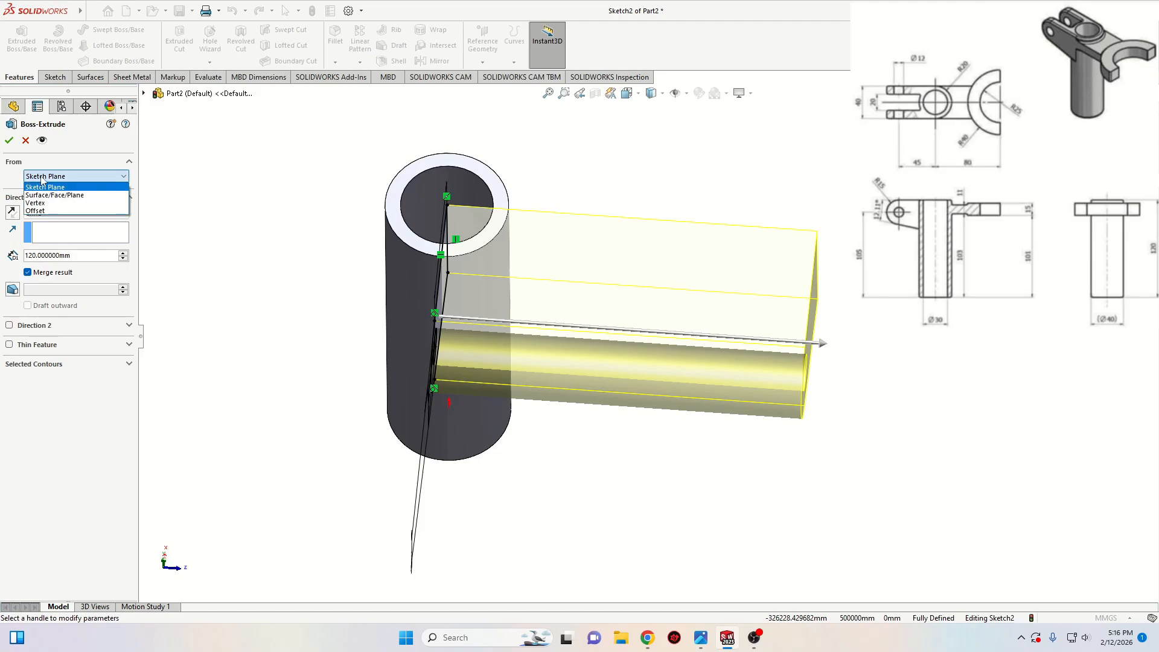
left_click(46, 210)
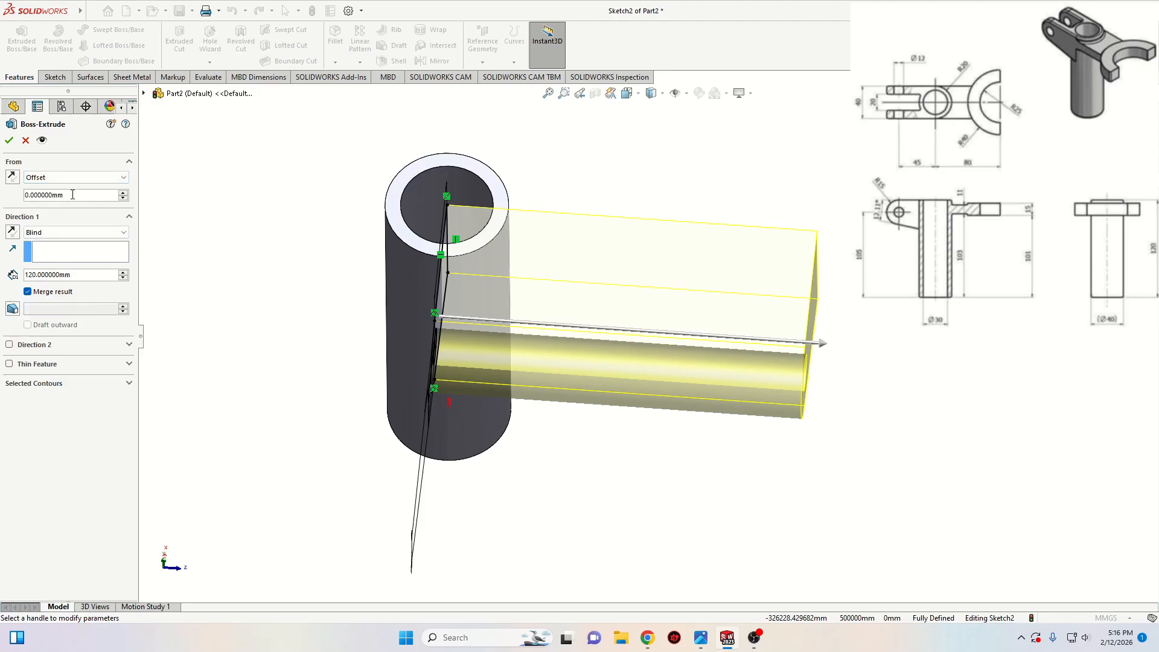
double_click(71, 195)
type("10")
key("Return")
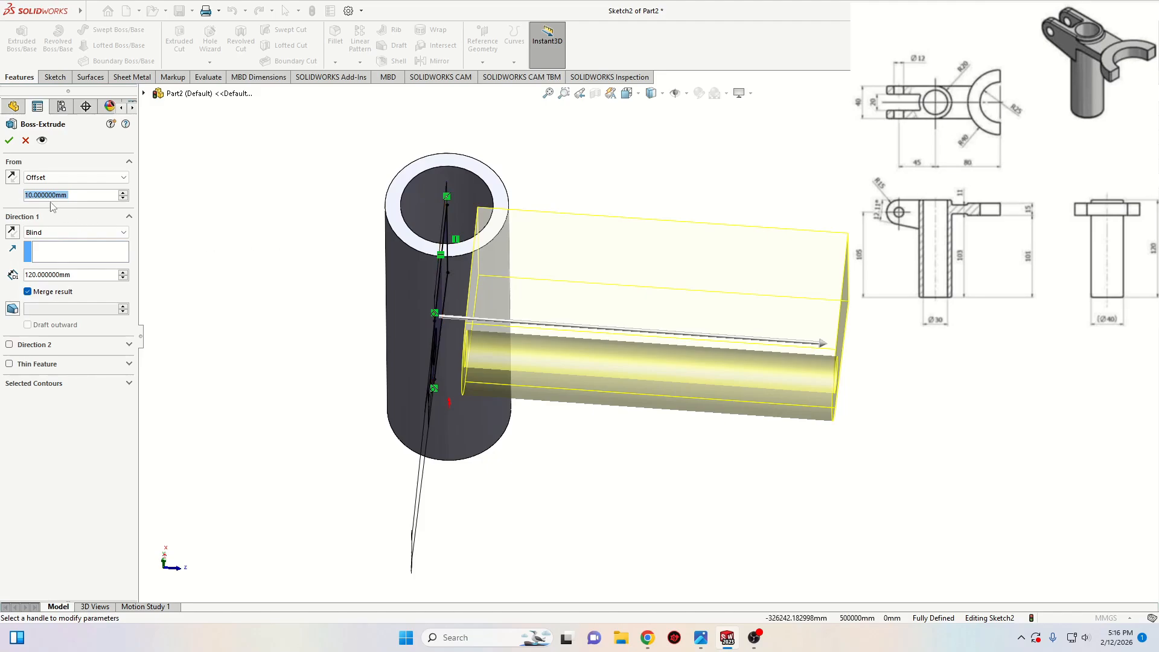
left_click(12, 176)
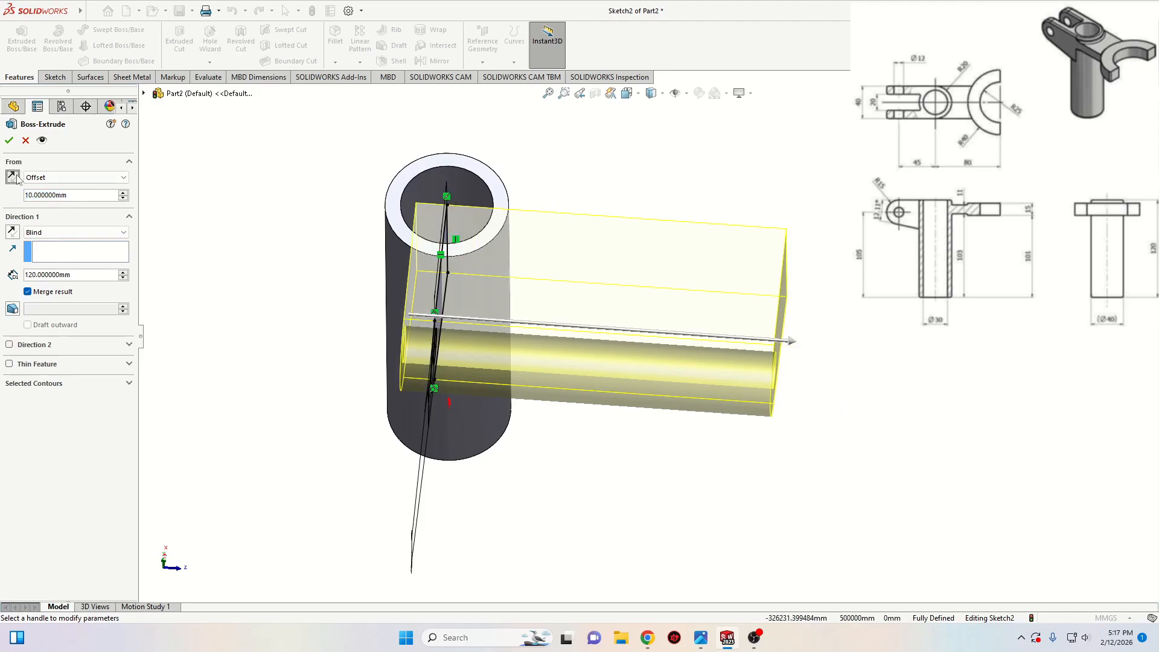
left_click(15, 178)
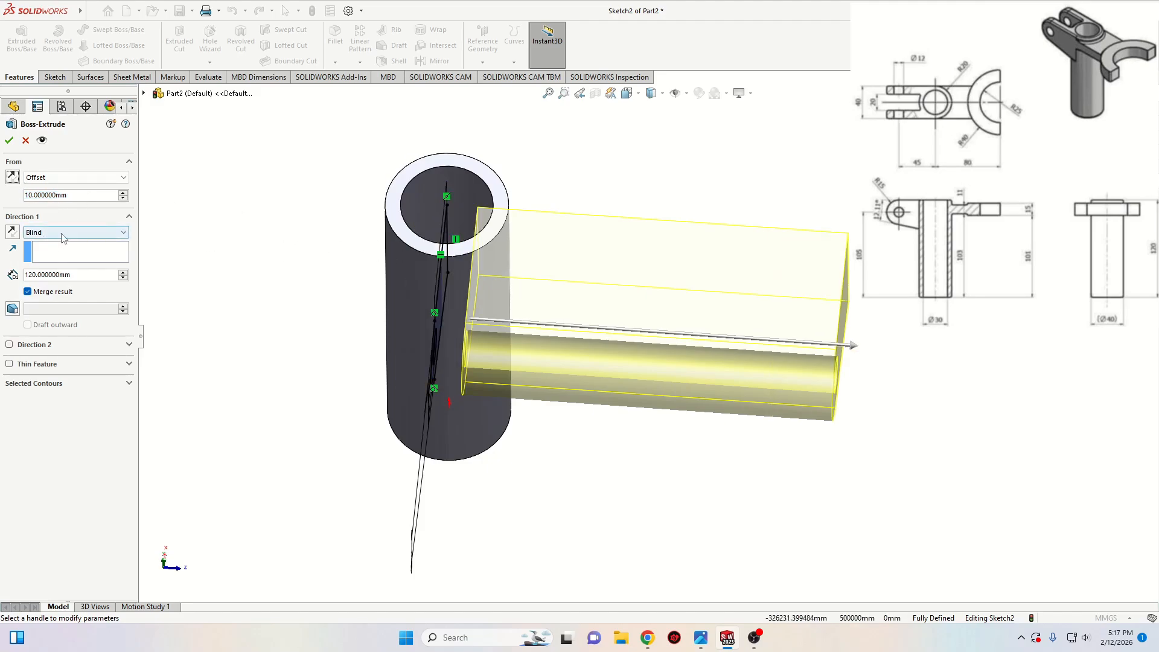
Set the lug's blind extrusion depth to 10 mm and create the boss
left_click(80, 276)
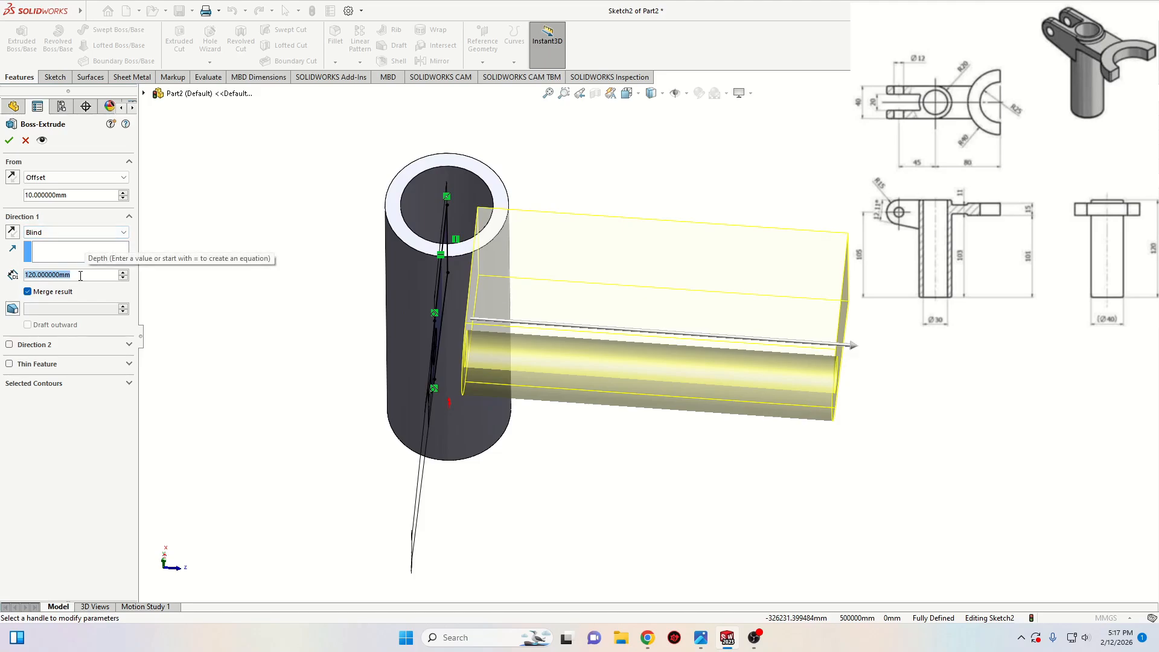
type("10")
key("Return")
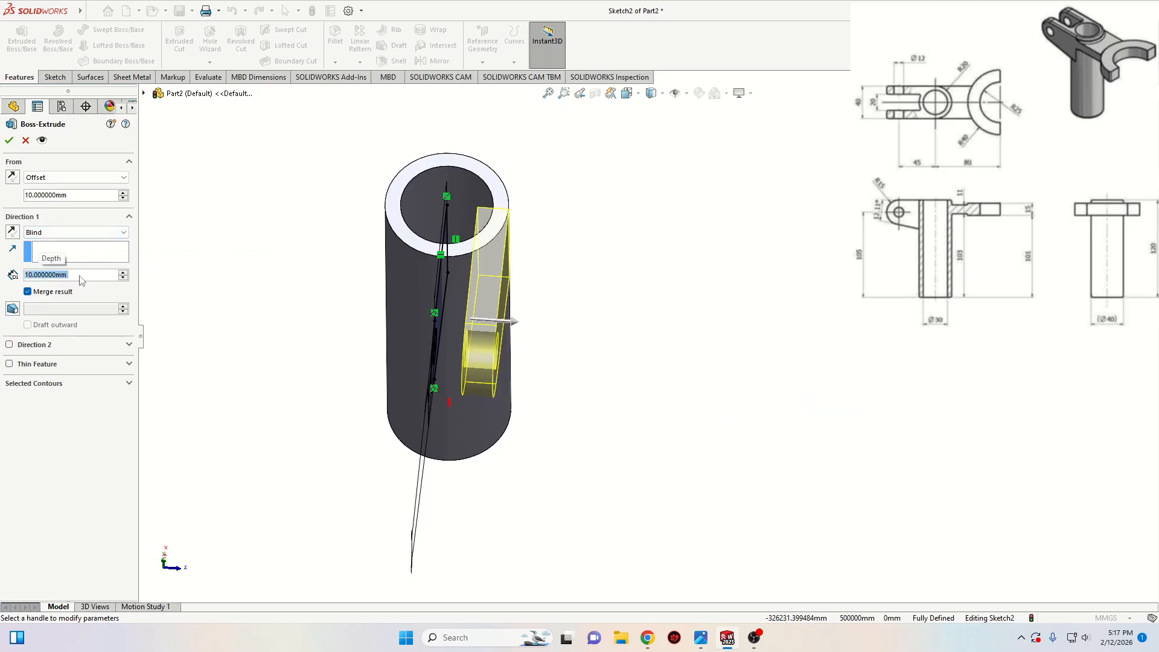
mouse_move(313, 334)
middle_mouse_down()
mouse_move(259, 351)
mouse_move(301, 402)
mouse_move(303, 349)
middle_mouse_up()
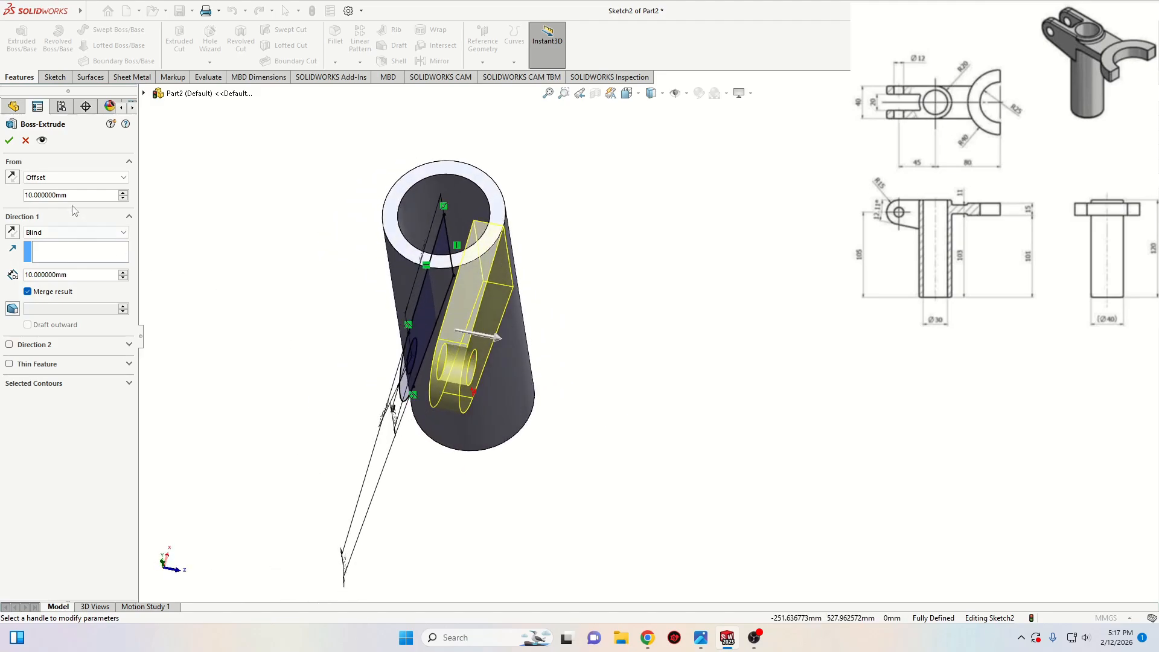
left_click(10, 141)
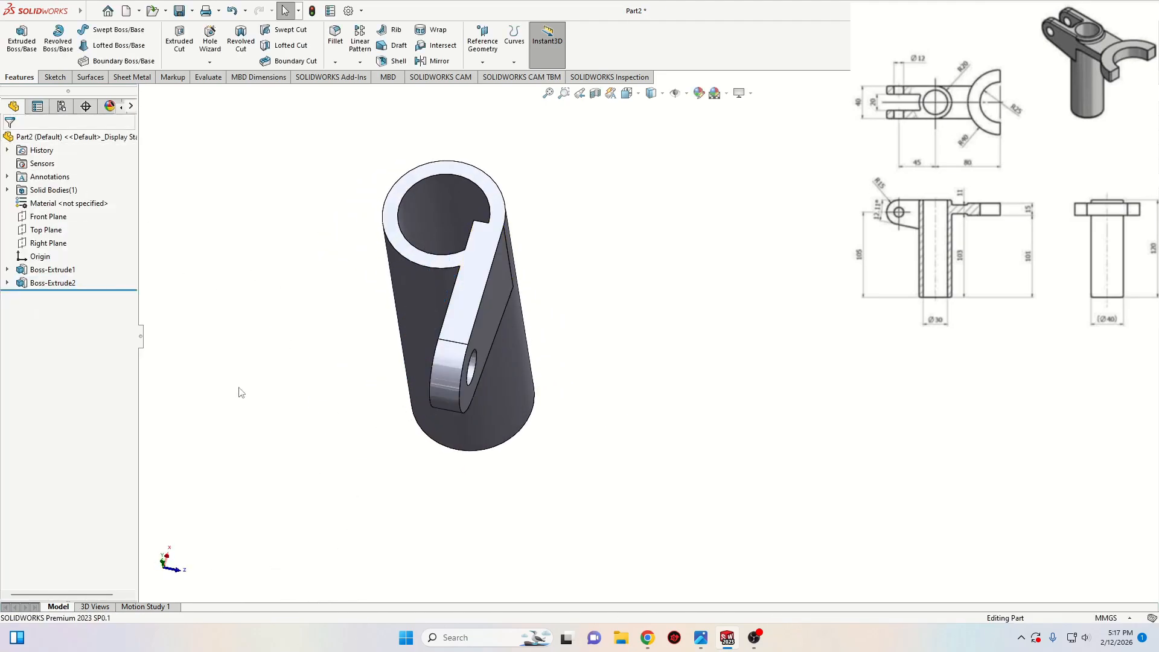
Mirror the lug extrusion about the Front Plane to create the second lug on the opposite side of the cylinder
middle_click_drag(241, 390, 210, 370)
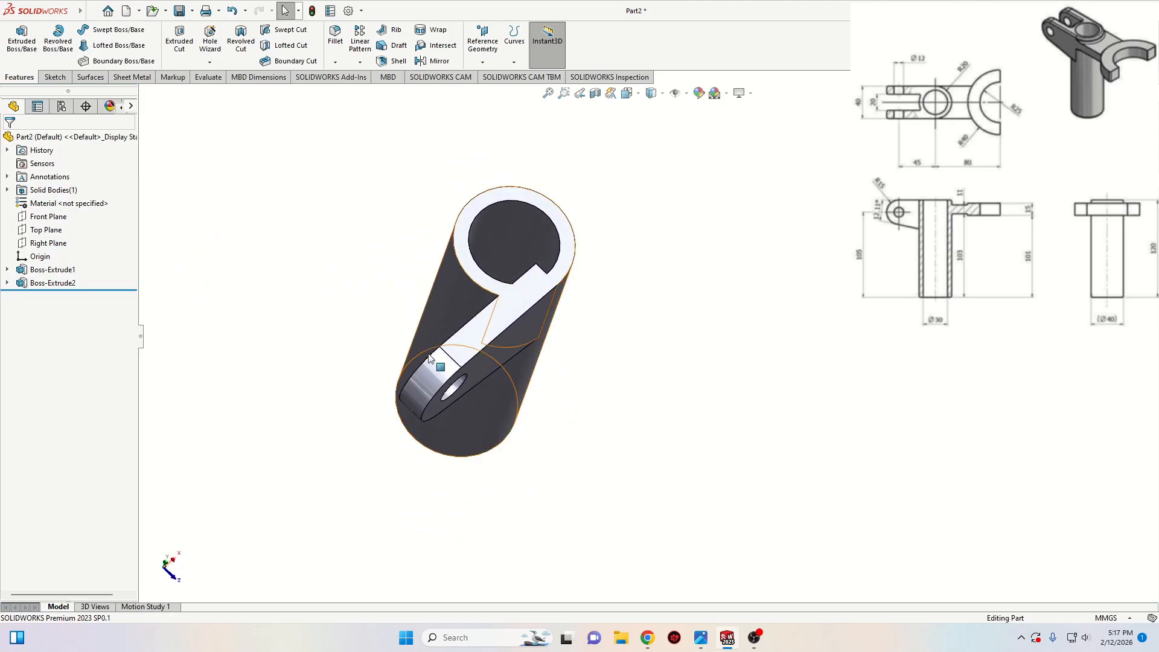
middle_click_drag(358, 304, 334, 284)
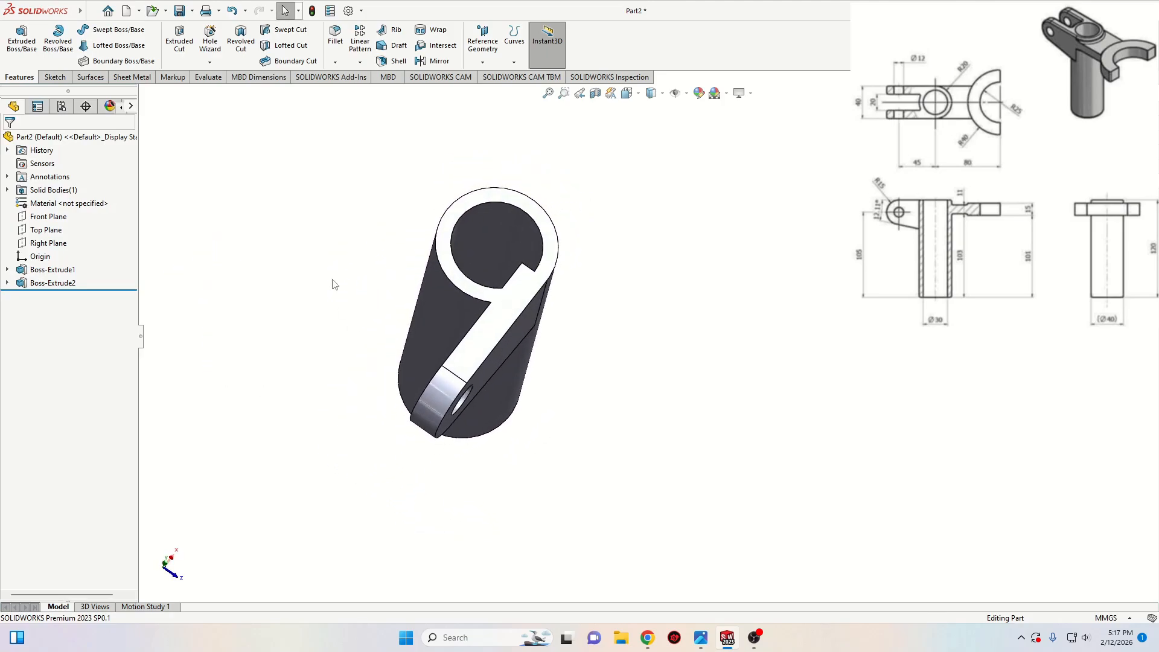
left_click(360, 63)
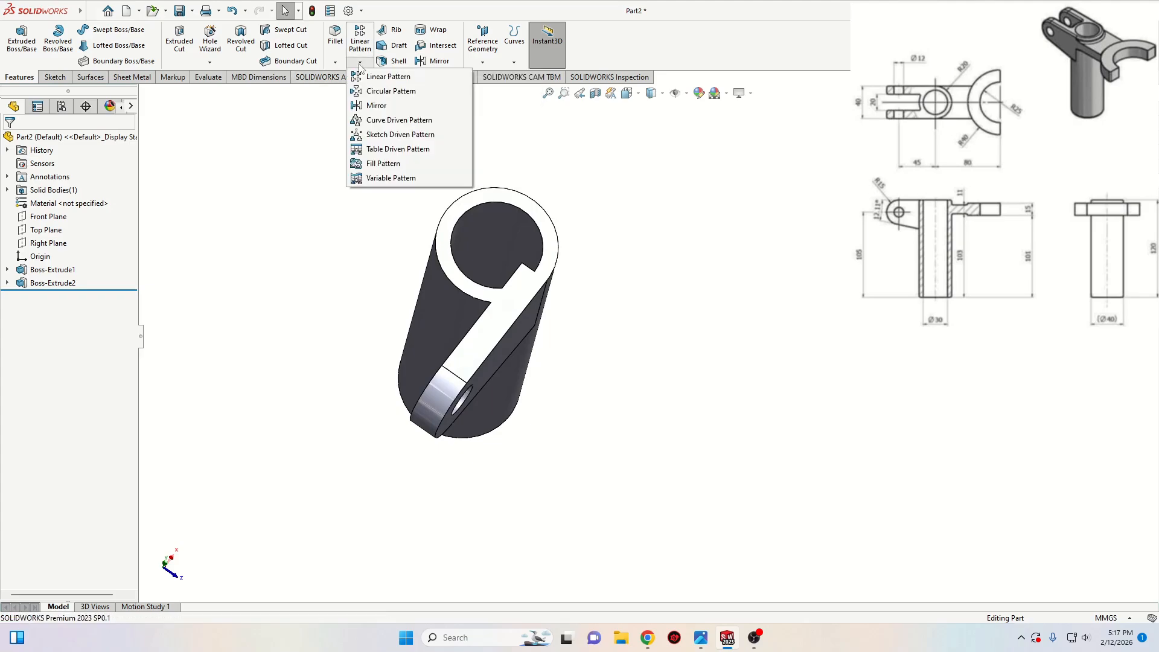
left_click(373, 107)
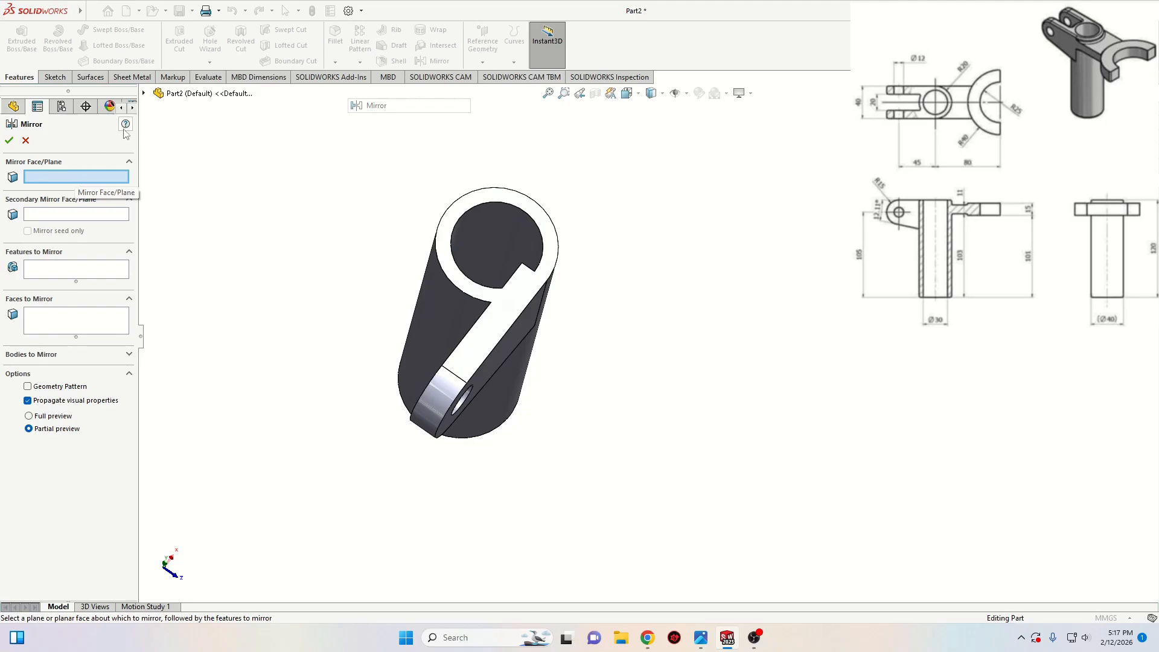
left_click(144, 93)
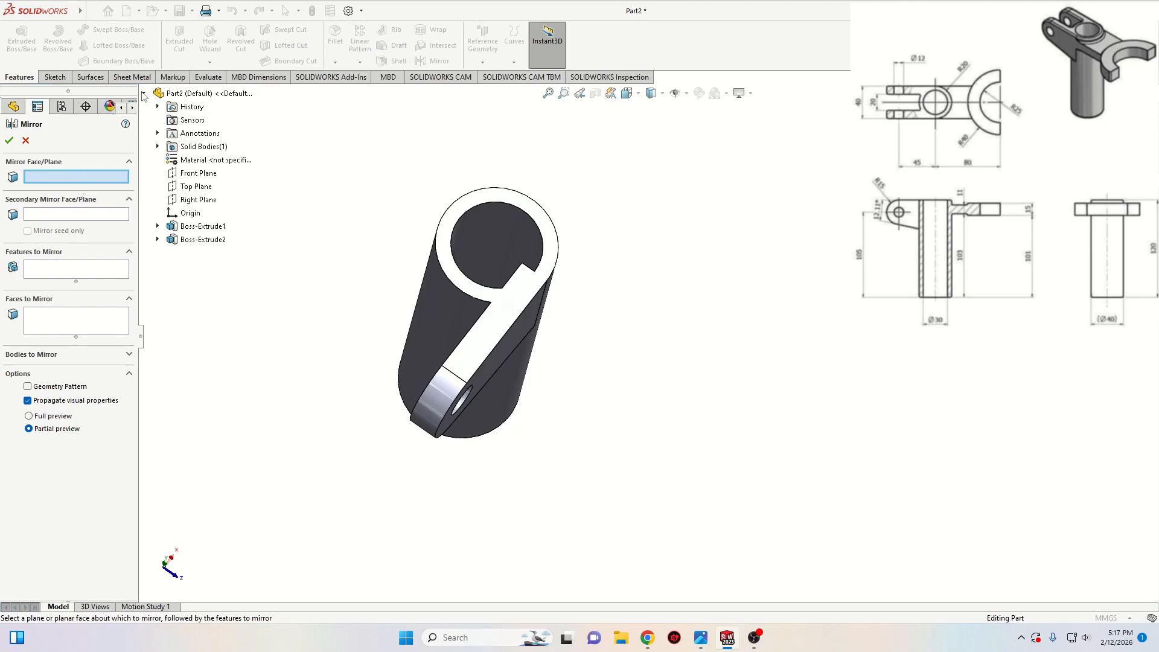
left_click(187, 175)
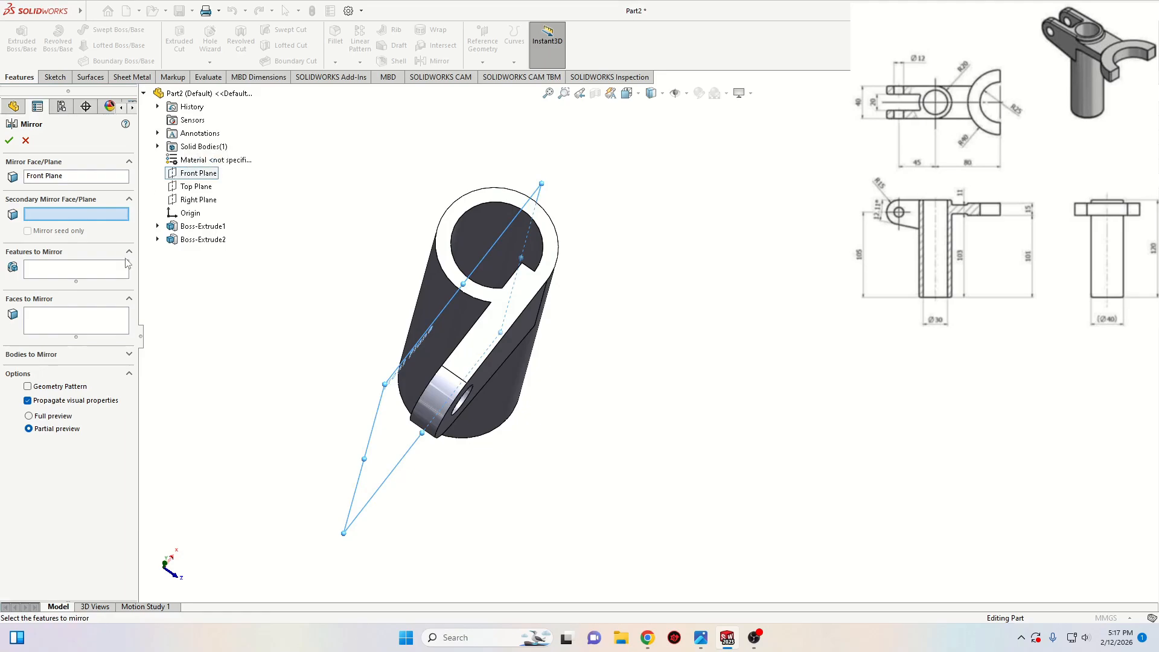
left_click(60, 273)
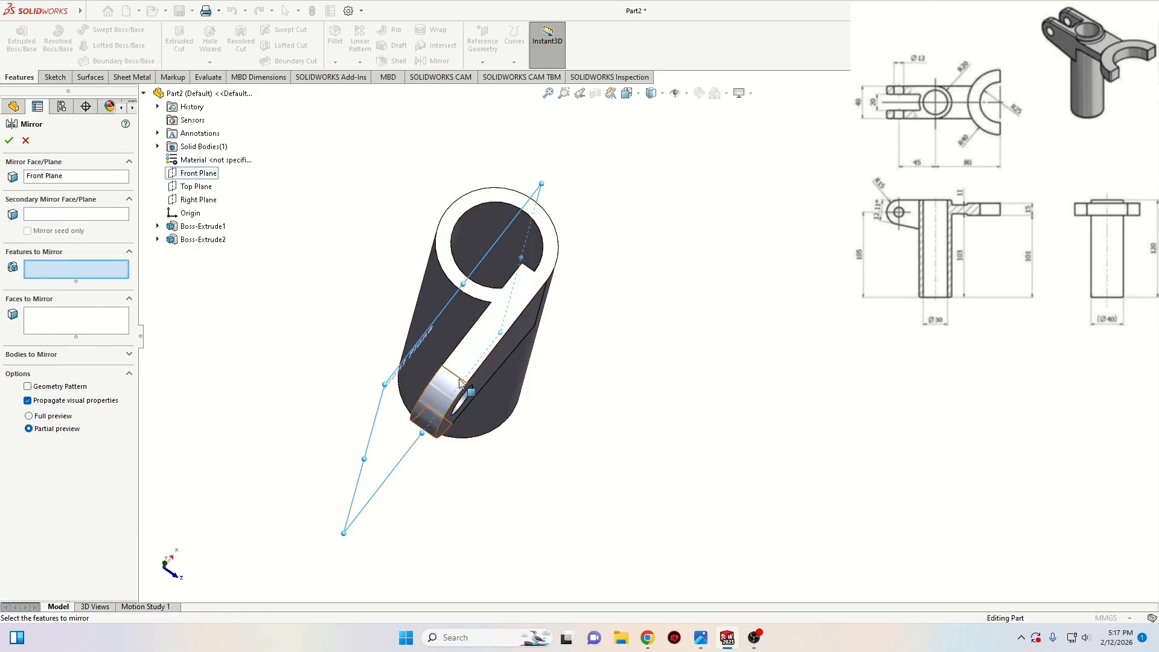
left_click(197, 241)
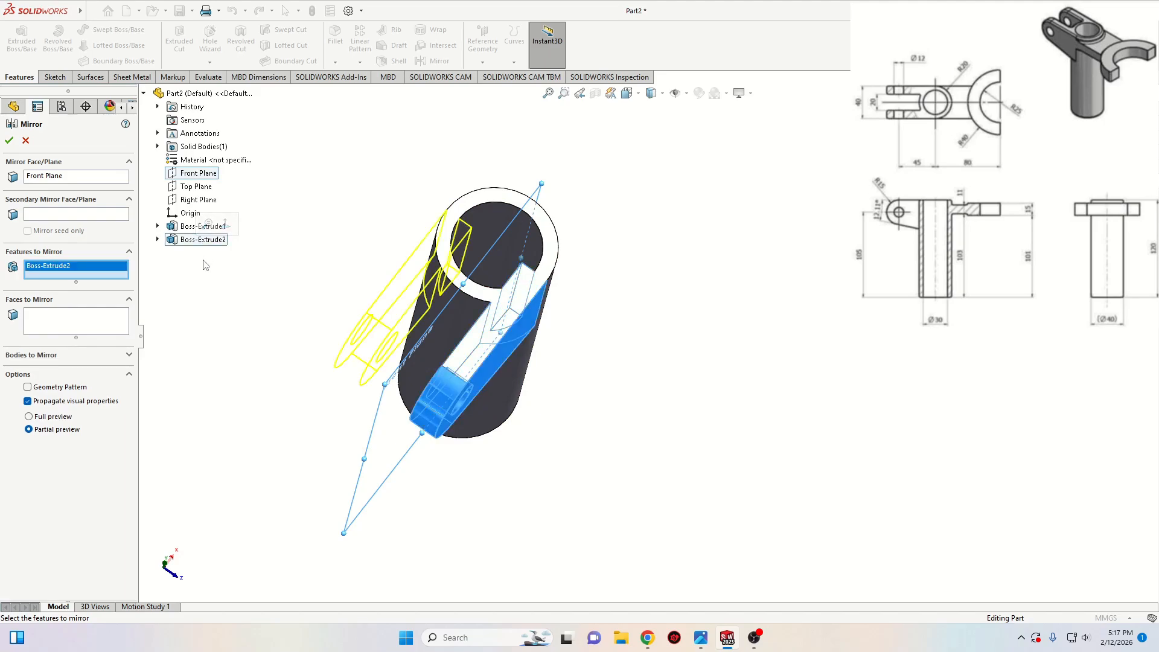
middle_click_drag(342, 325, 381, 252)
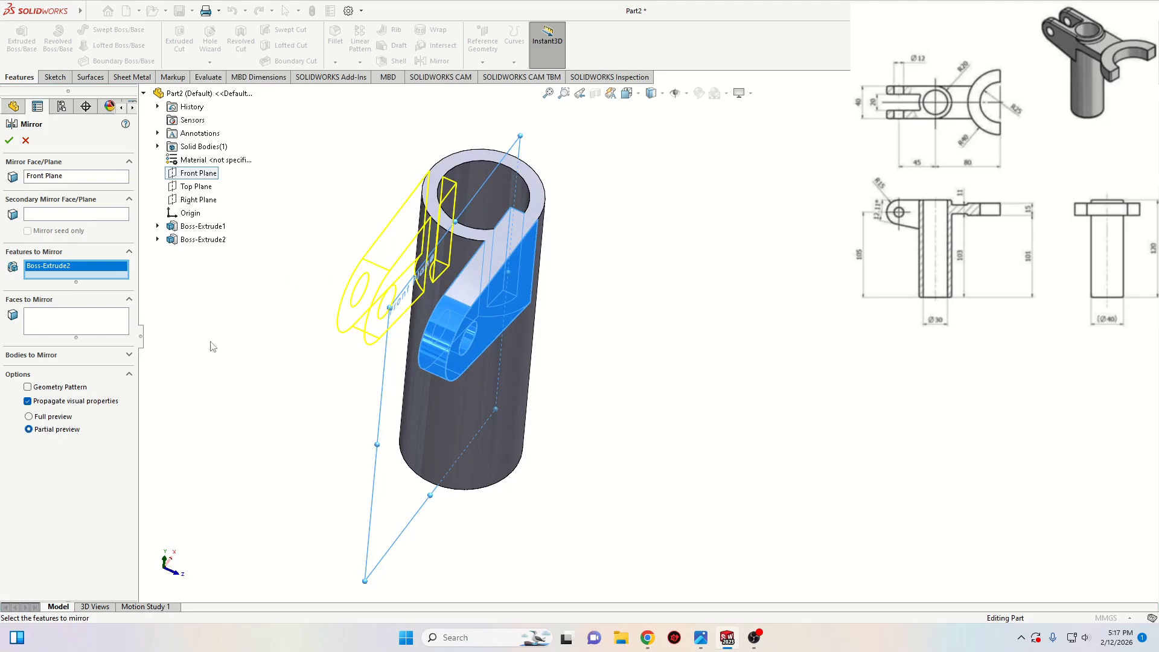
left_click(10, 141)
Start a sketch on the cylinder's top face and draw a circle of about 7.8 mm radius centred on the origin
middle_click_drag(238, 352, 407, 375)
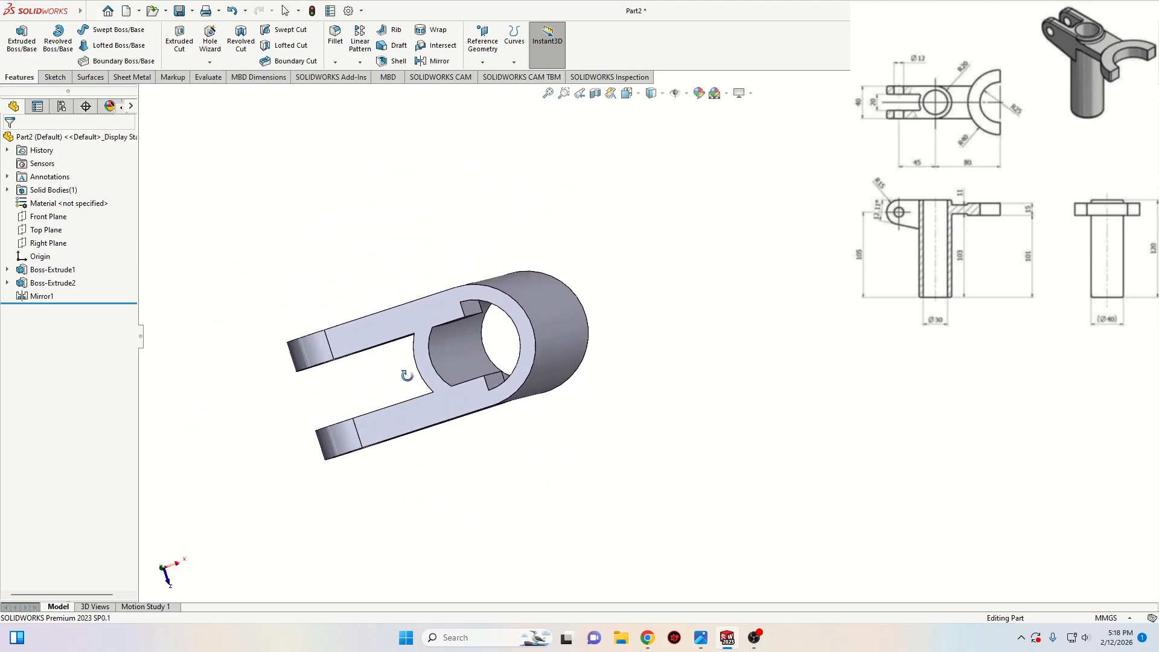
scroll(479, 367, "down", 3)
mouse_move(498, 313)
middle_mouse_down()
mouse_move(497, 194)
mouse_move(497, 313)
middle_mouse_up()
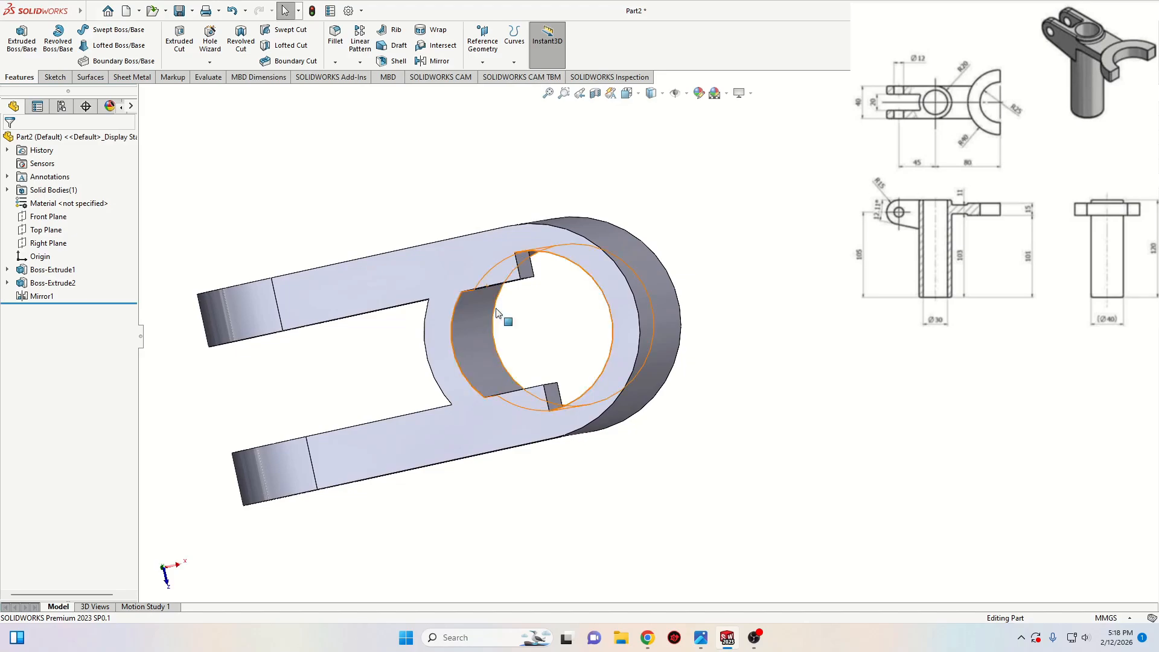
left_click(561, 248)
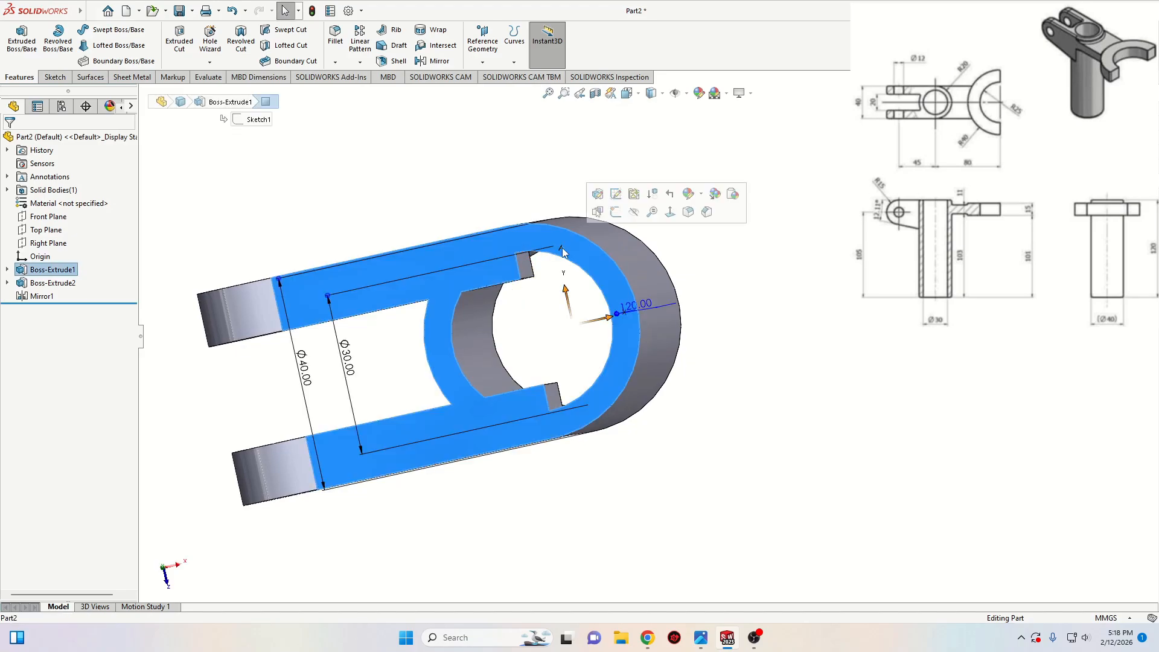
left_click(616, 211)
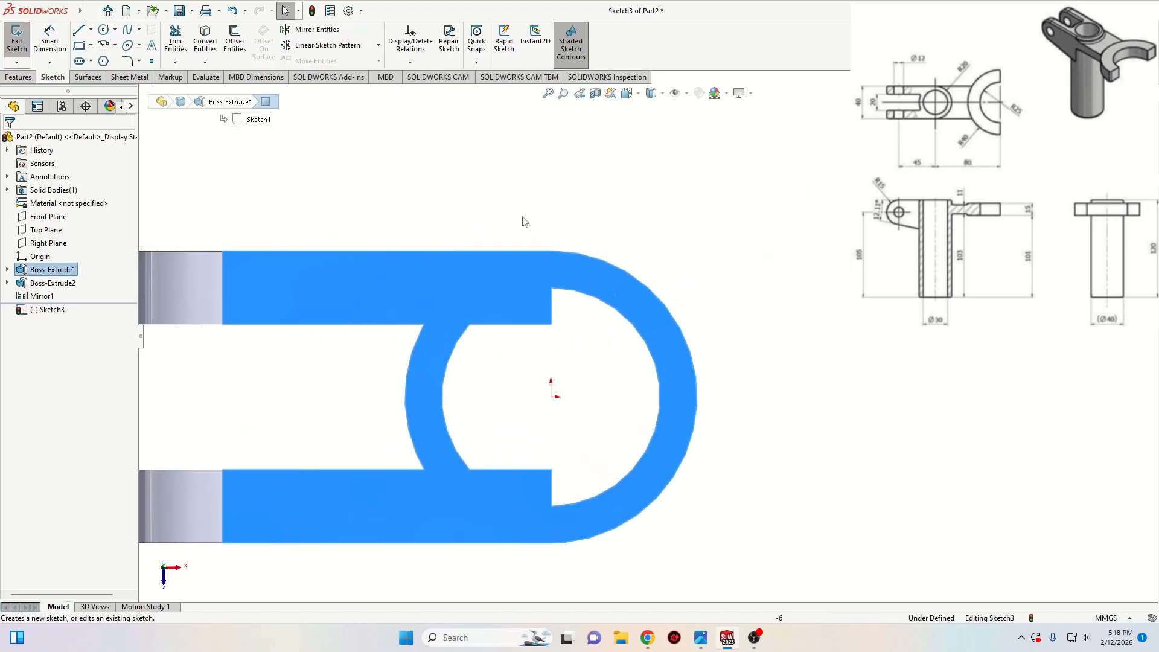
left_click(524, 221)
left_click(104, 30)
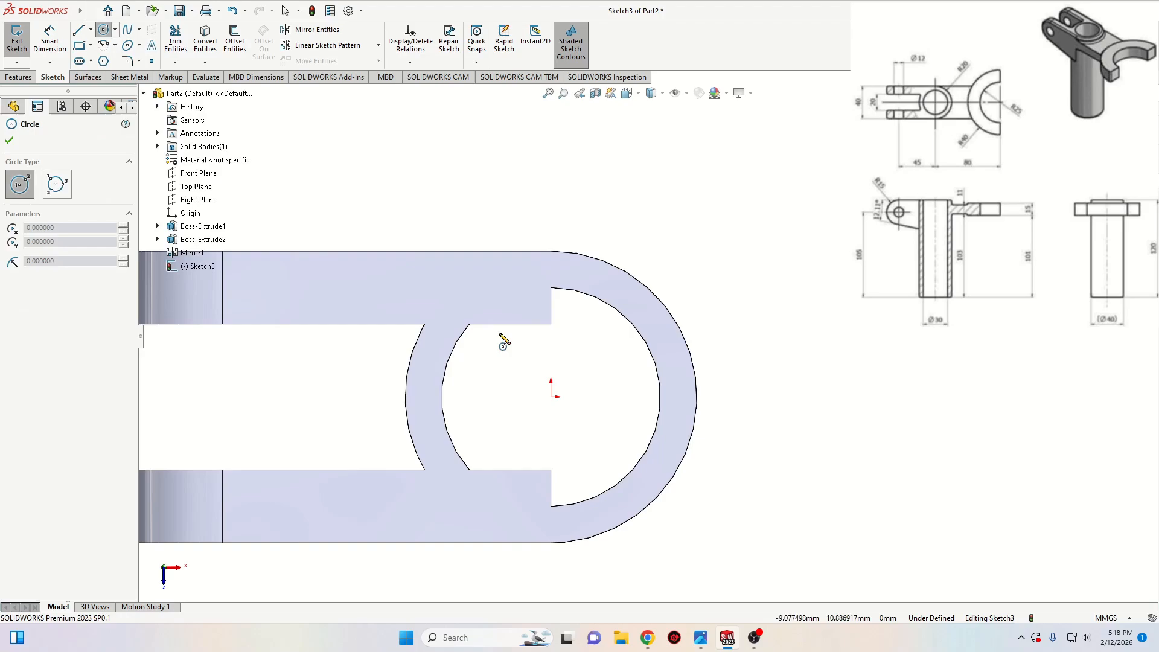
left_click(551, 396)
left_click(508, 433)
right_click(469, 386)
left_click(497, 396)
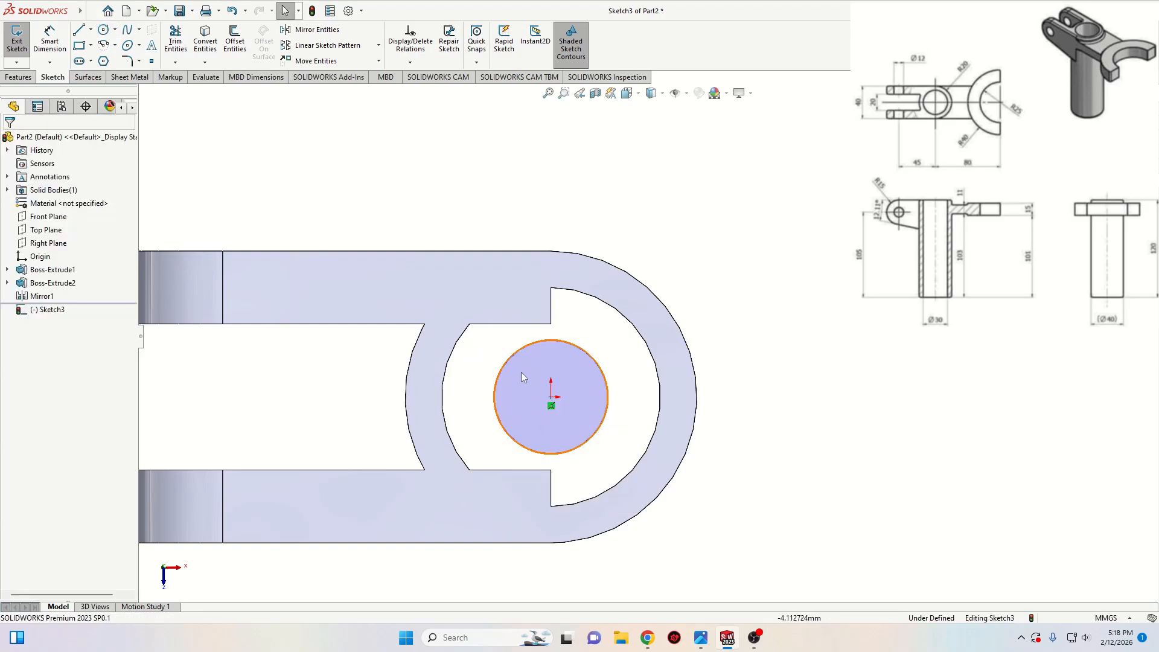
Make the sketched circle coradial with the inner bore edge of the cylinder
left_click(514, 359)
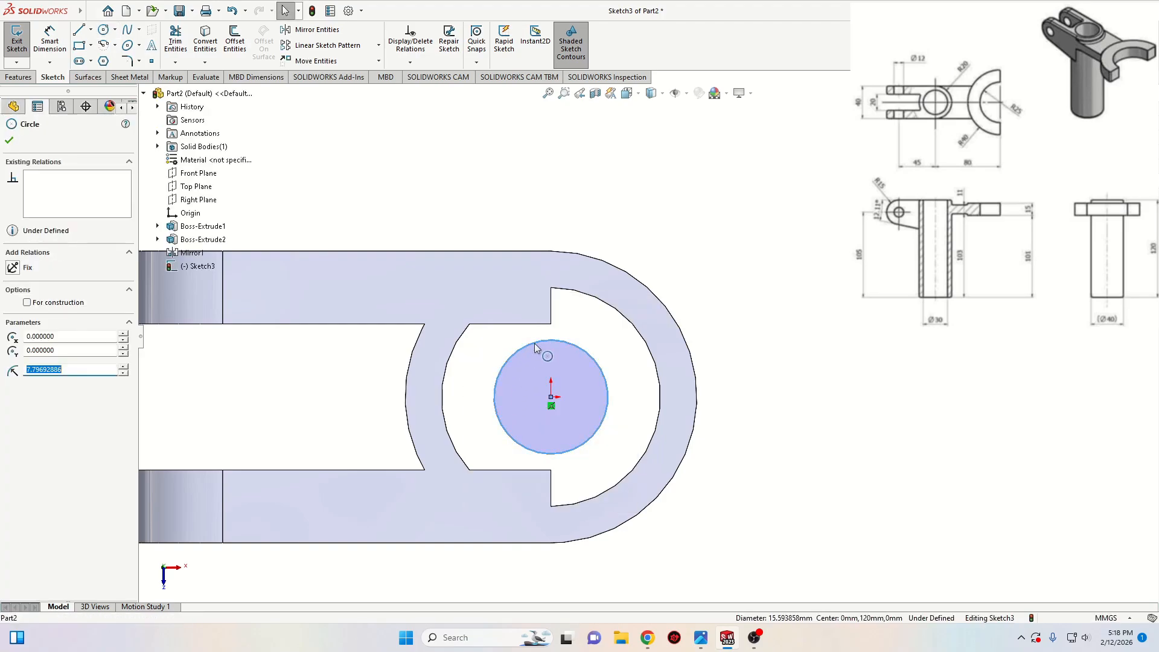
left_click(602, 302, "ctrl")
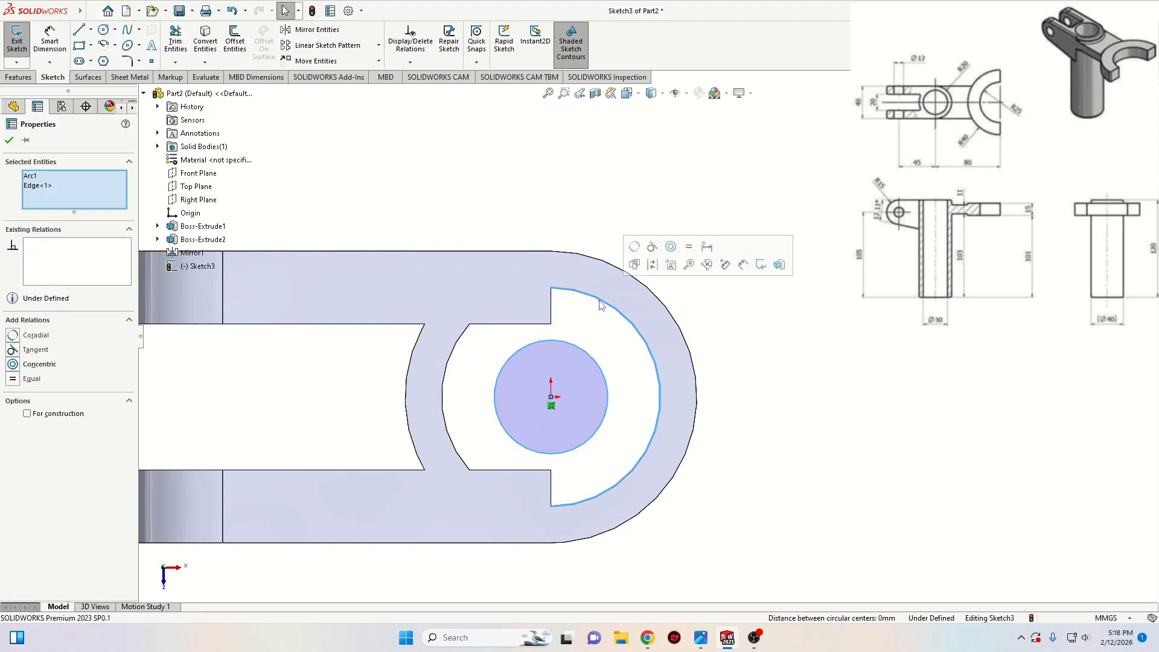
left_click(634, 247)
left_click(463, 194)
scroll(461, 207, "up", 3)
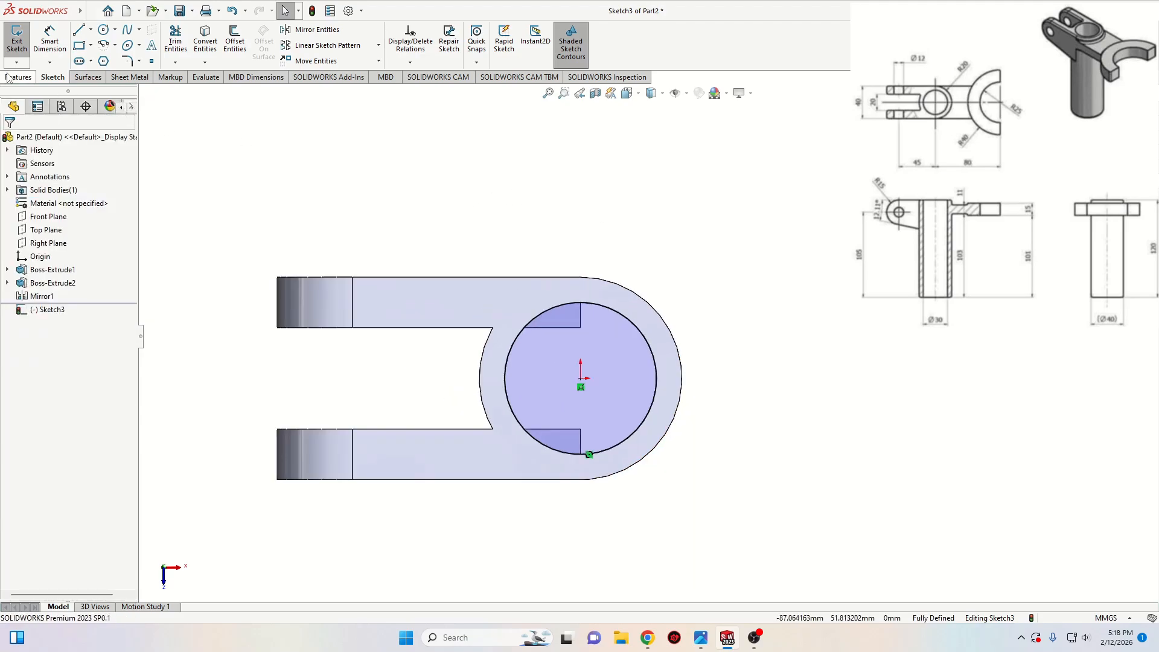
Cut the bore circle Through All to remove the lug material protruding into the cylinder
left_click(9, 77)
left_click(179, 42)
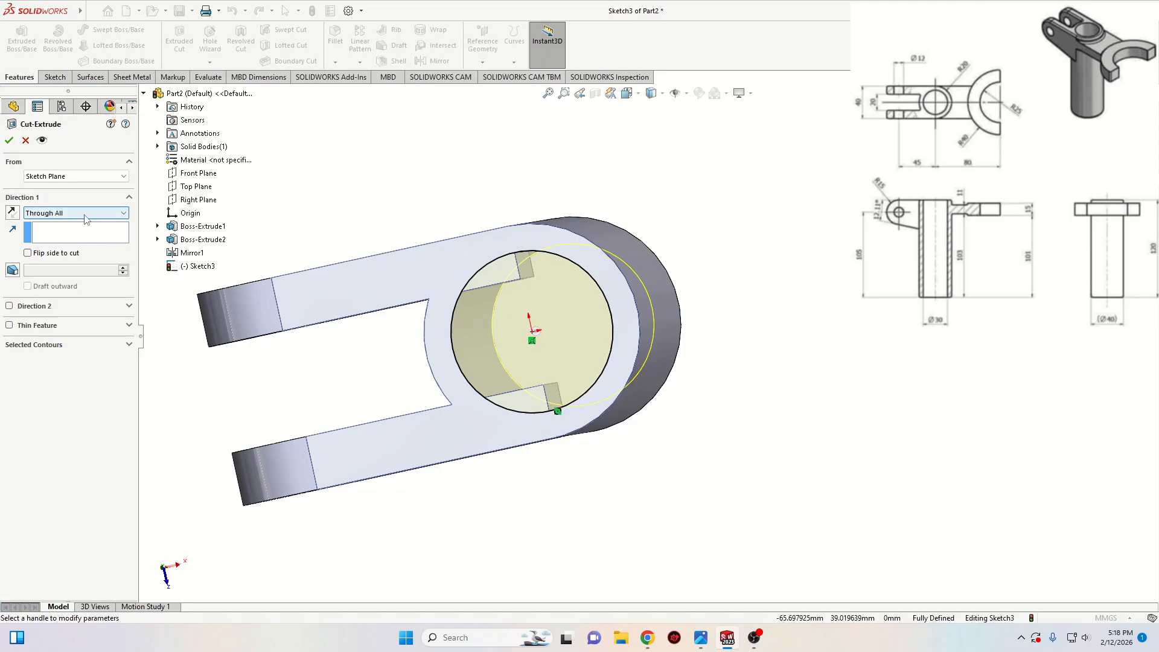
left_click(9, 140)
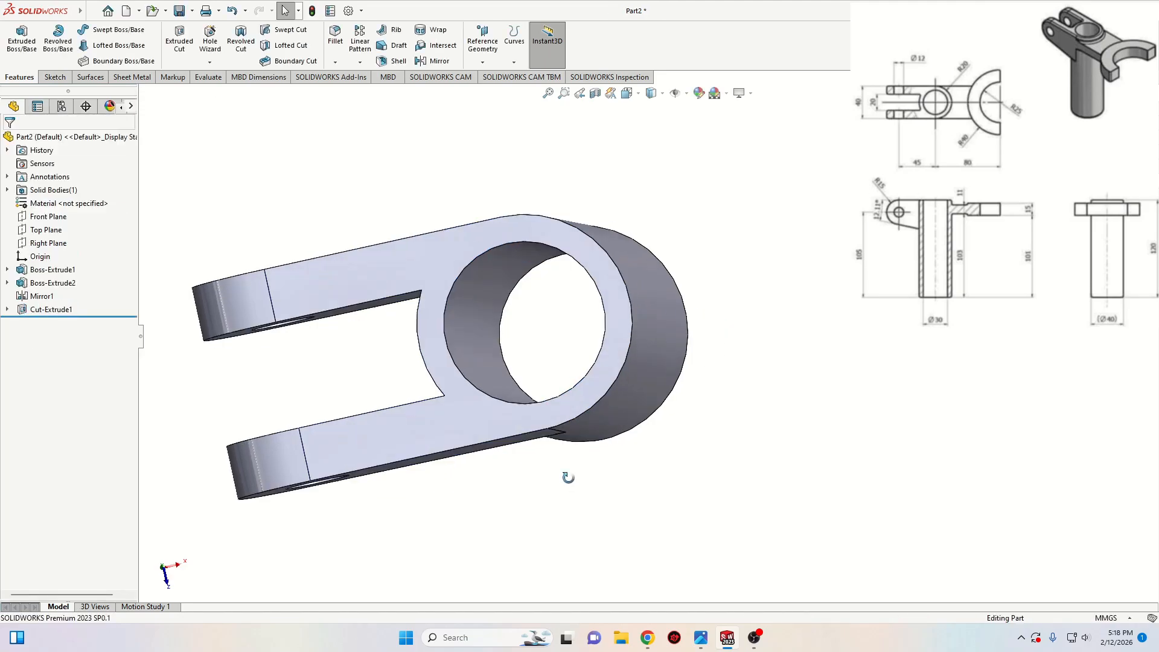
Start a new sketch on the cylinder's top face and convert its outer round edge into a sketch arc
mouse_move(567, 477)
middle_mouse_down()
mouse_move(607, 280)
mouse_move(554, 462)
middle_mouse_up()
scroll(442, 420, "up", 3)
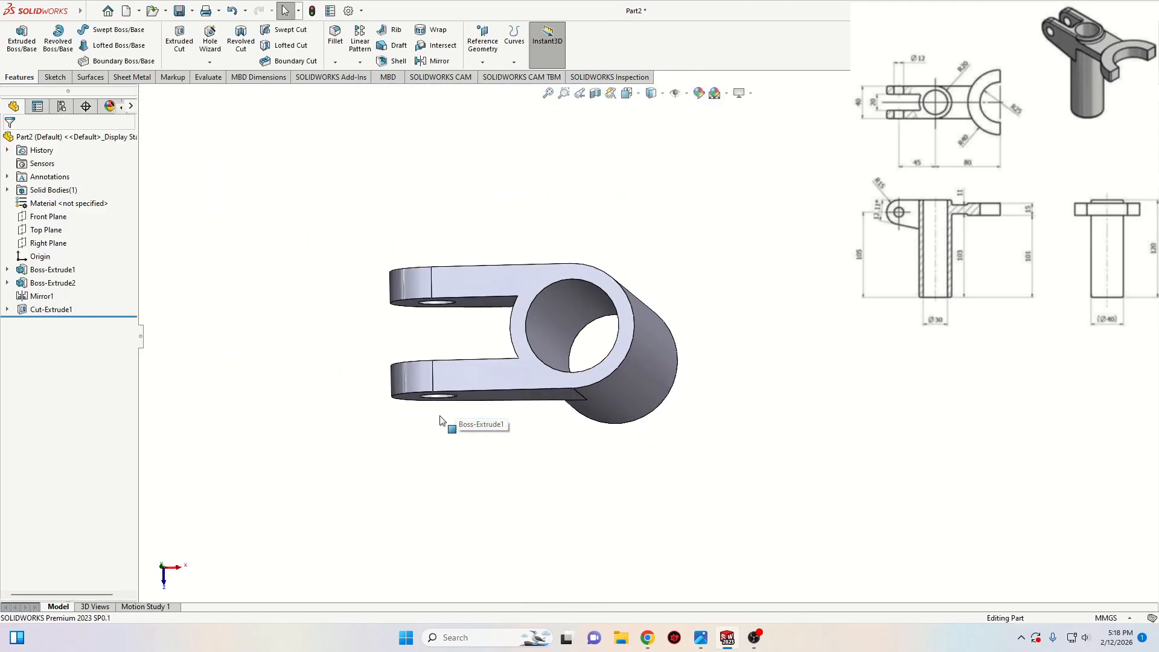
scroll(440, 421, "up", 2)
middle_click_drag(439, 422, 436, 320)
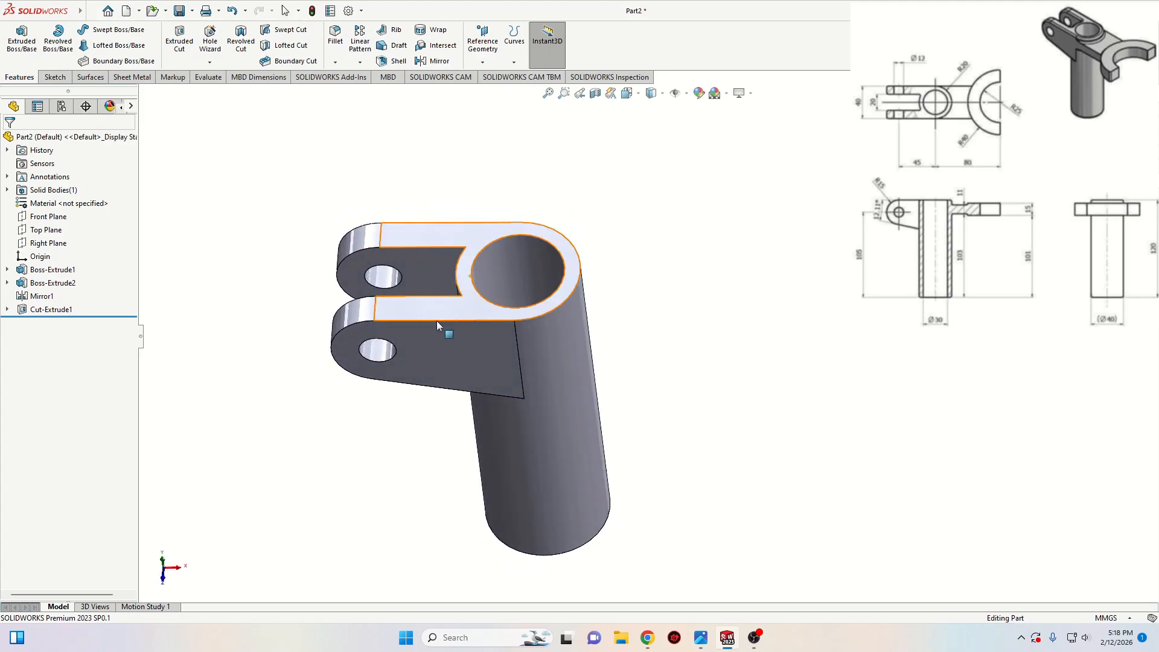
left_click(566, 254)
left_click(621, 222)
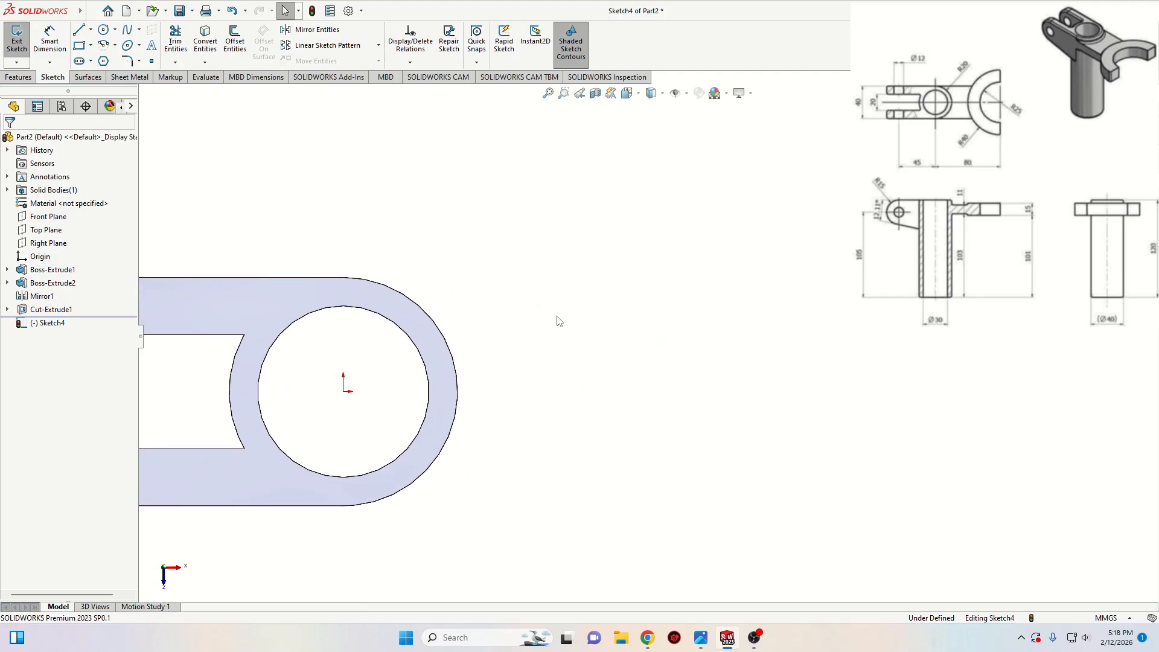
left_click(448, 344)
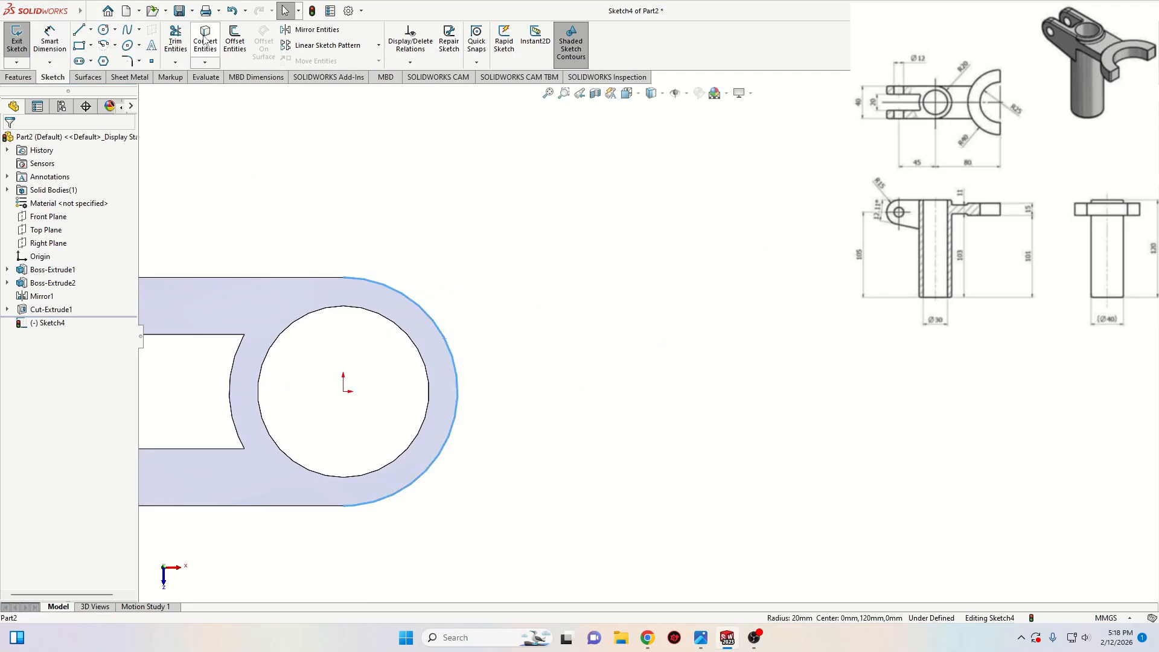
left_click(205, 39)
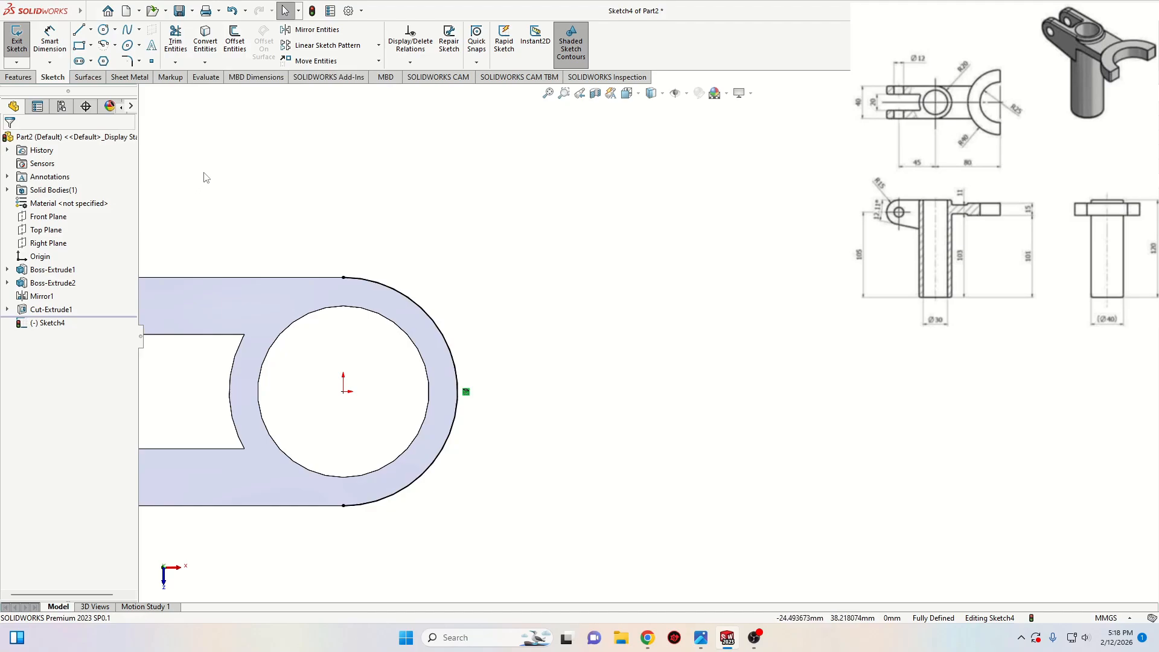
Sketch the arm outline with two horizontal lines about 58 mm long from the arc's ends, joined by a vertical line
left_click(79, 30)
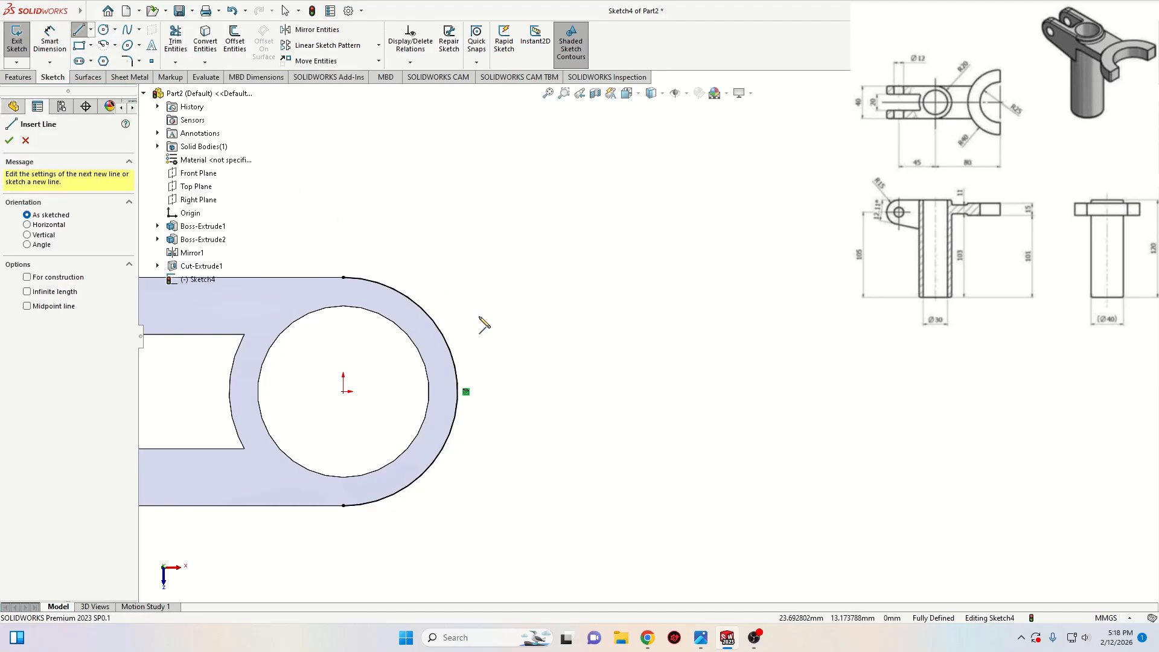
left_click(344, 278)
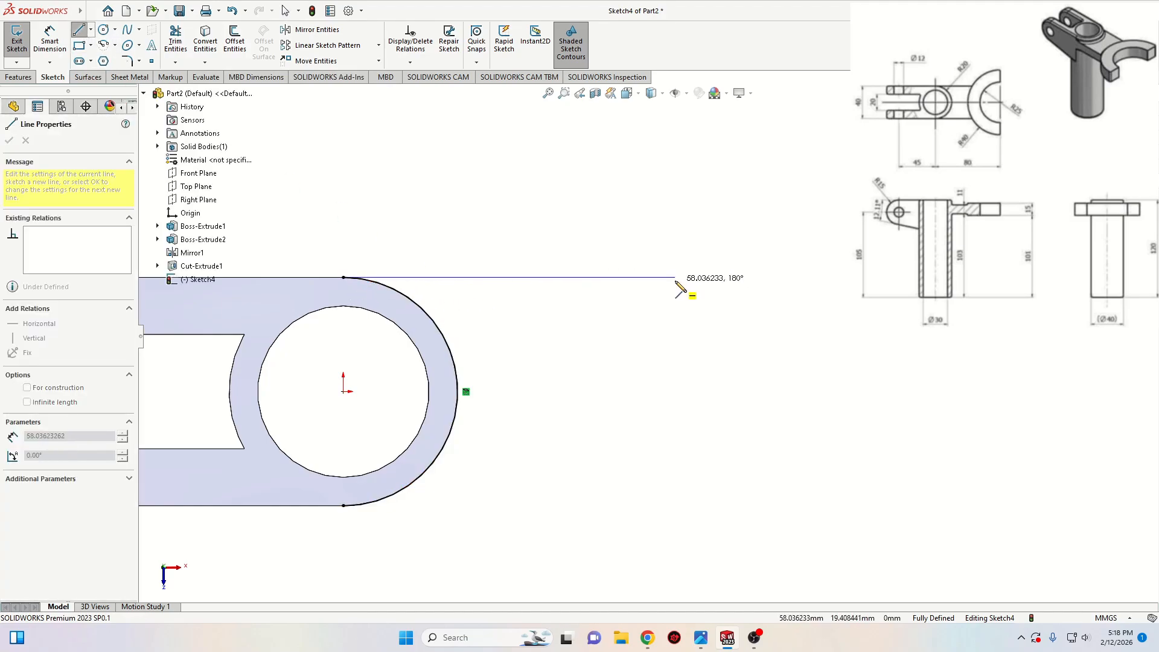
left_click(674, 277)
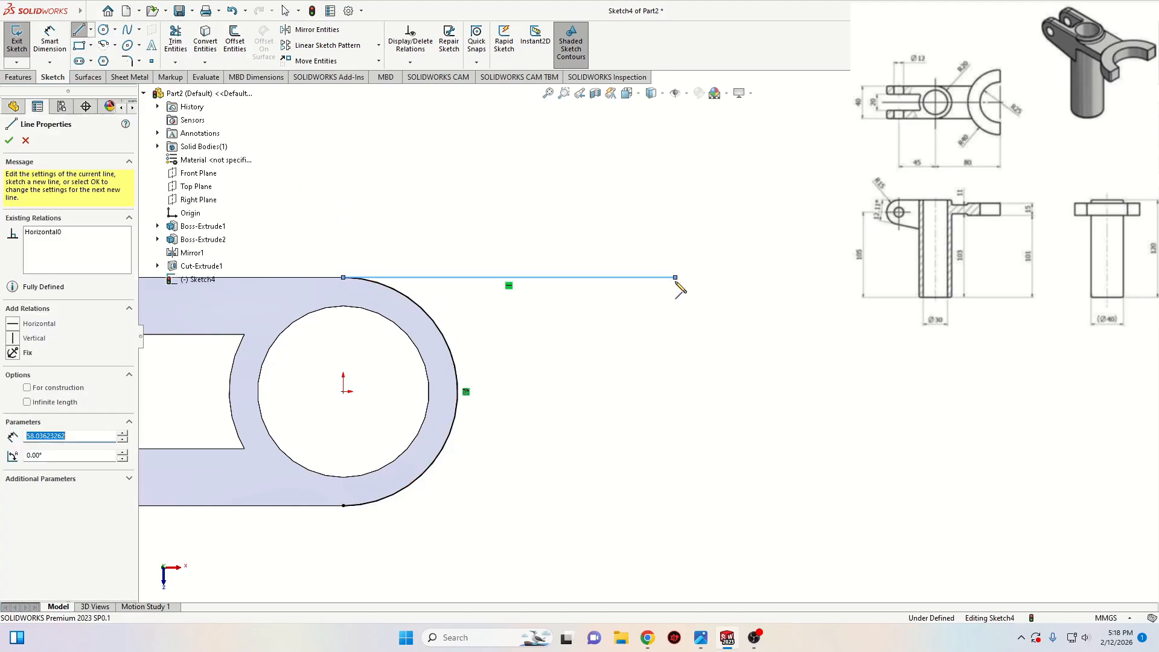
left_click(674, 505)
left_click(343, 506)
right_click(331, 516)
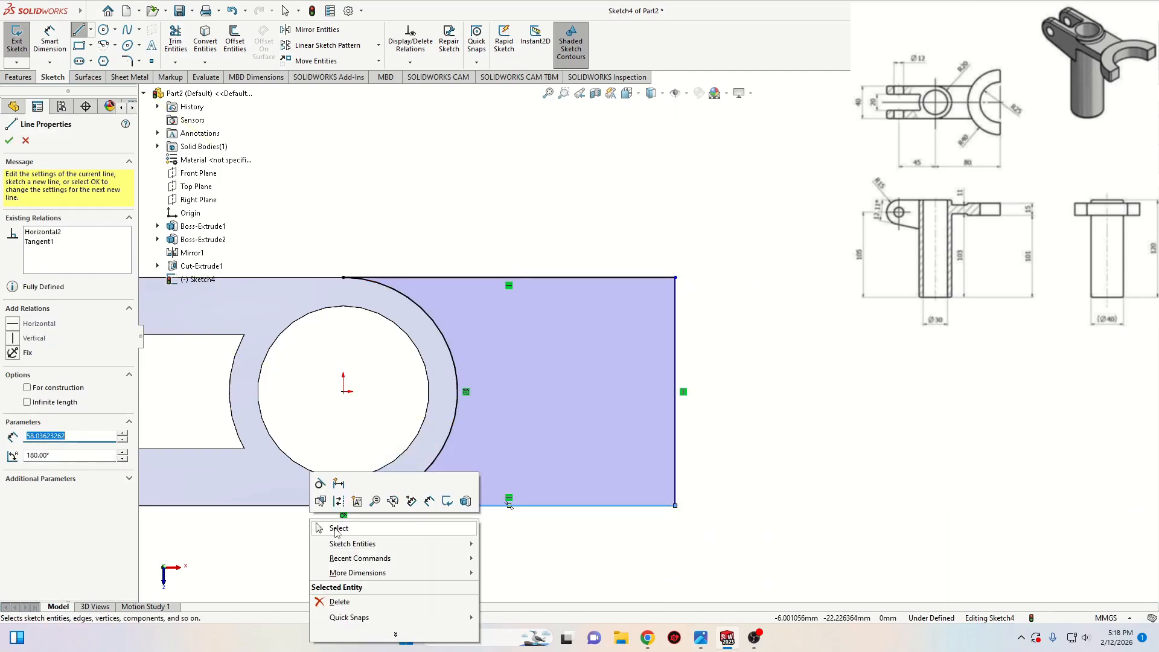
left_click(338, 528)
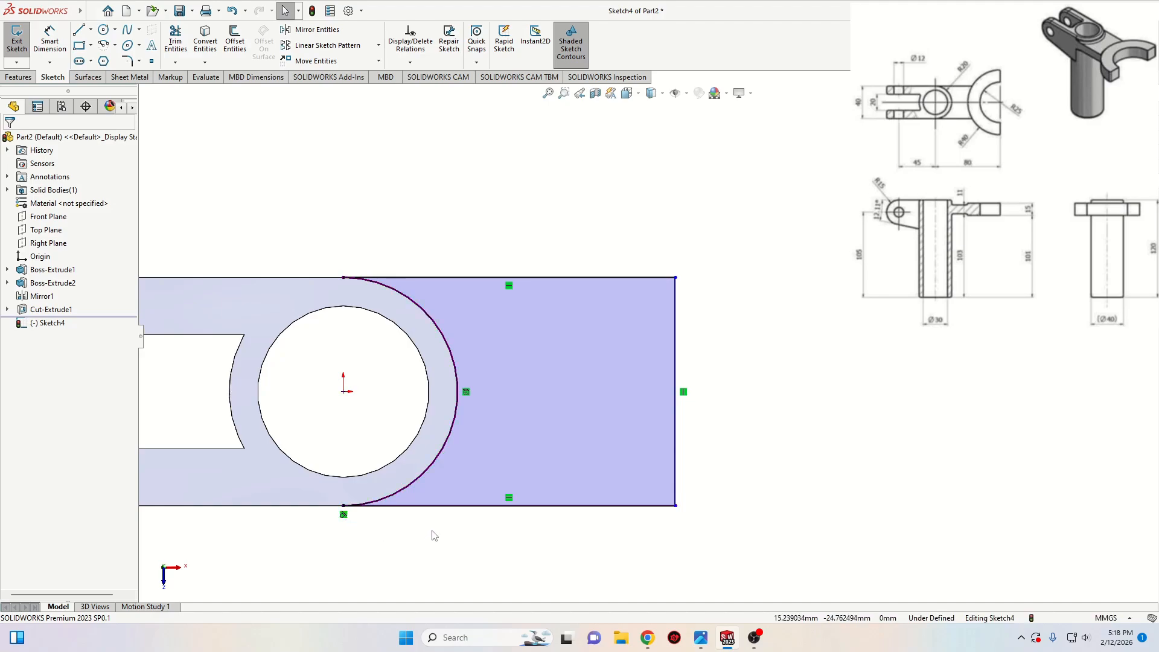
Sketch two concentric left-opening-free half-ring arcs beyond the arm's end line, with radii about 34 mm and 26 mm, bulging toward the cylinder
scroll(585, 236, "up", 1)
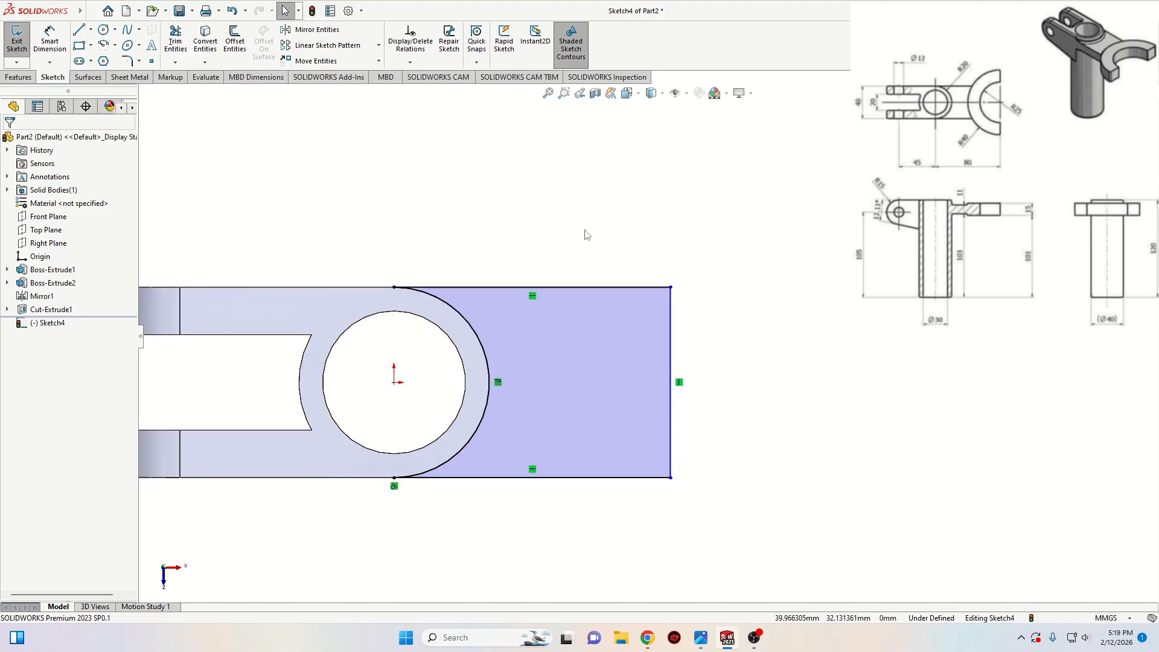
mouse_move(587, 235)
middle_mouse_down("ctrl")
mouse_move(531, 251)
mouse_move(565, 236)
middle_mouse_up("ctrl")
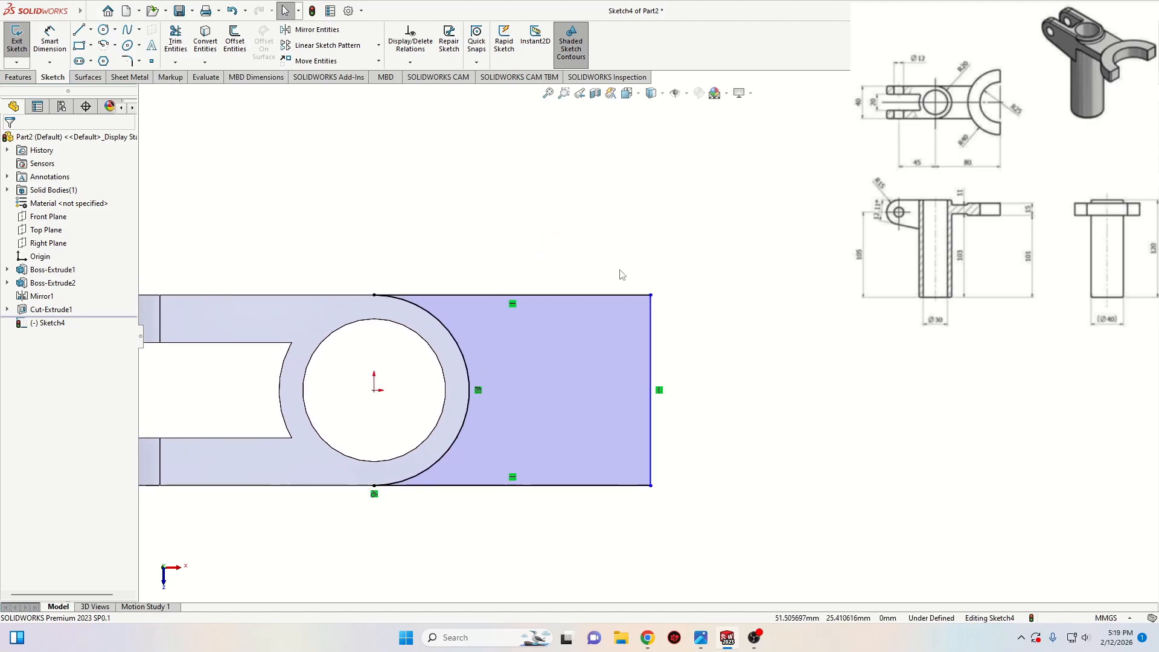
left_click(115, 46)
left_click(136, 61)
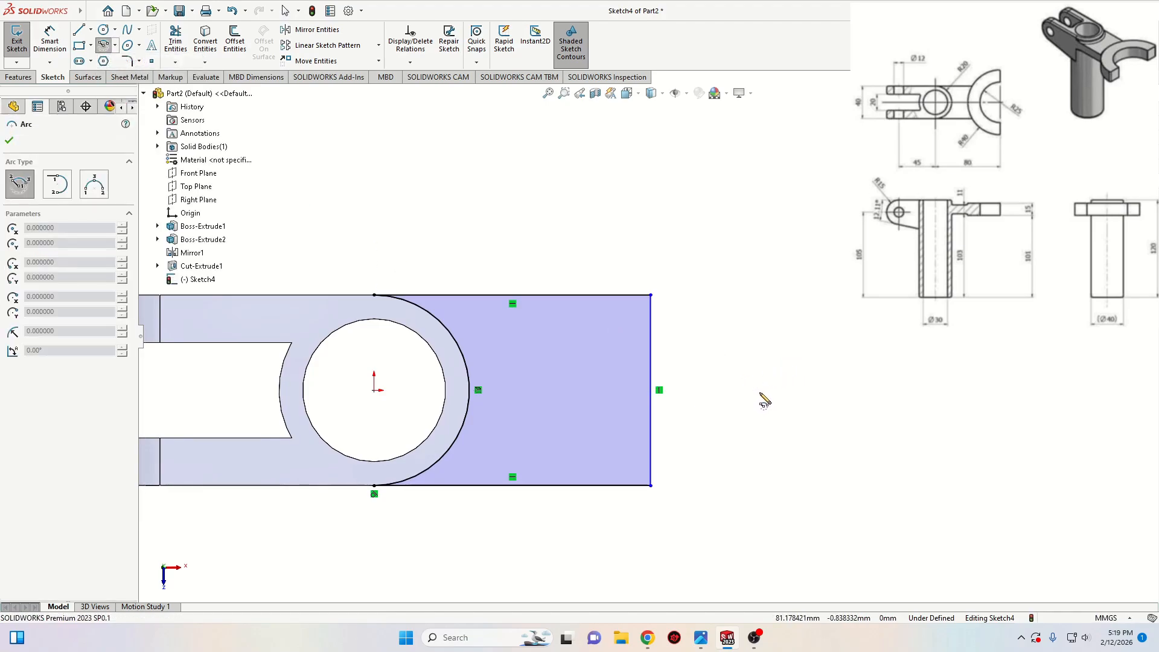
left_click(793, 390)
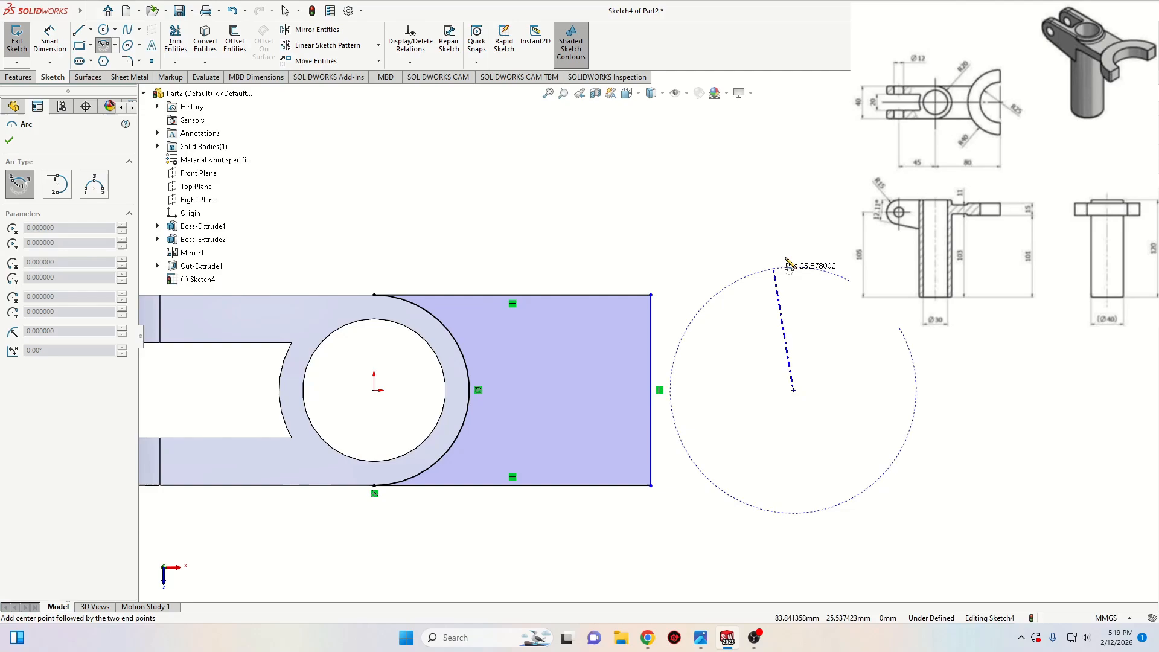
left_click(810, 229)
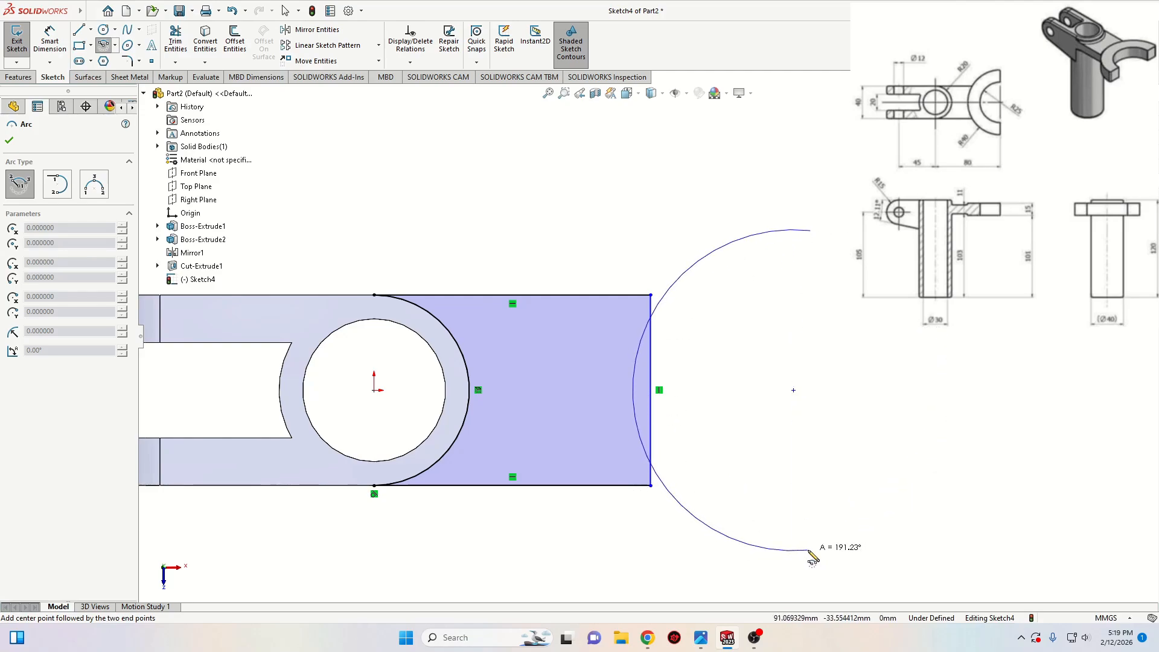
left_click(808, 550)
left_click(793, 389)
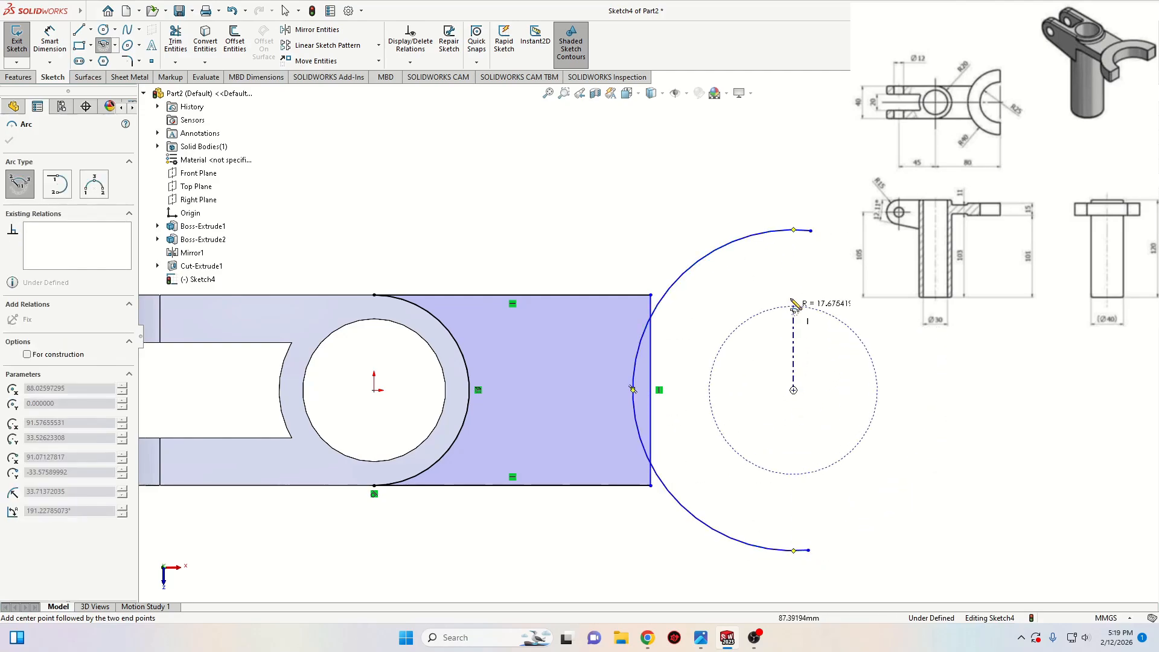
left_click(801, 264)
left_click(803, 513)
right_click(761, 416)
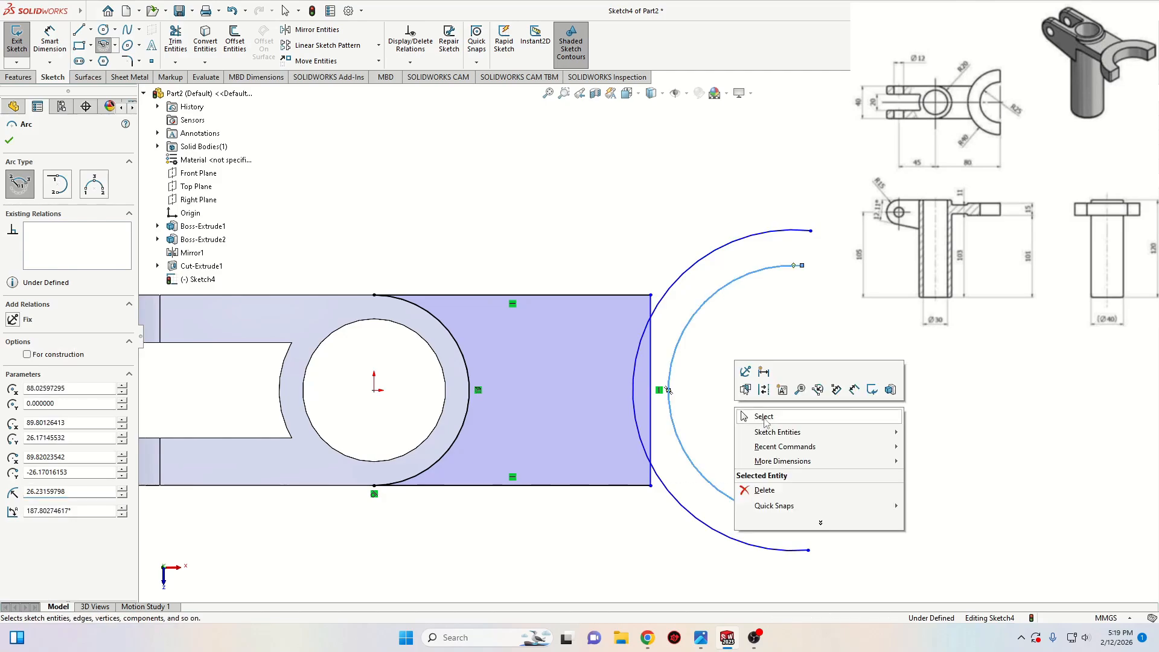
left_click(764, 417)
Make the four arc end points vertical with the shared centre, then shift the arcs toward the cylinder to overlap the arm outline
left_click(793, 390)
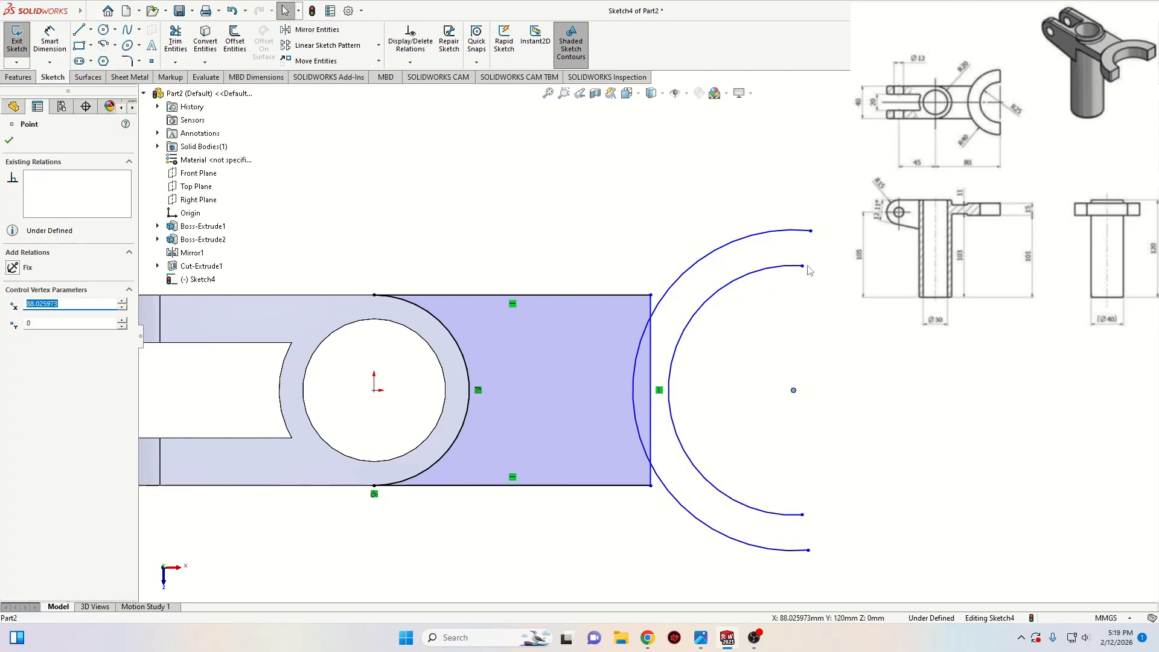
left_click(811, 230, "ctrl")
left_click(812, 234, "ctrl")
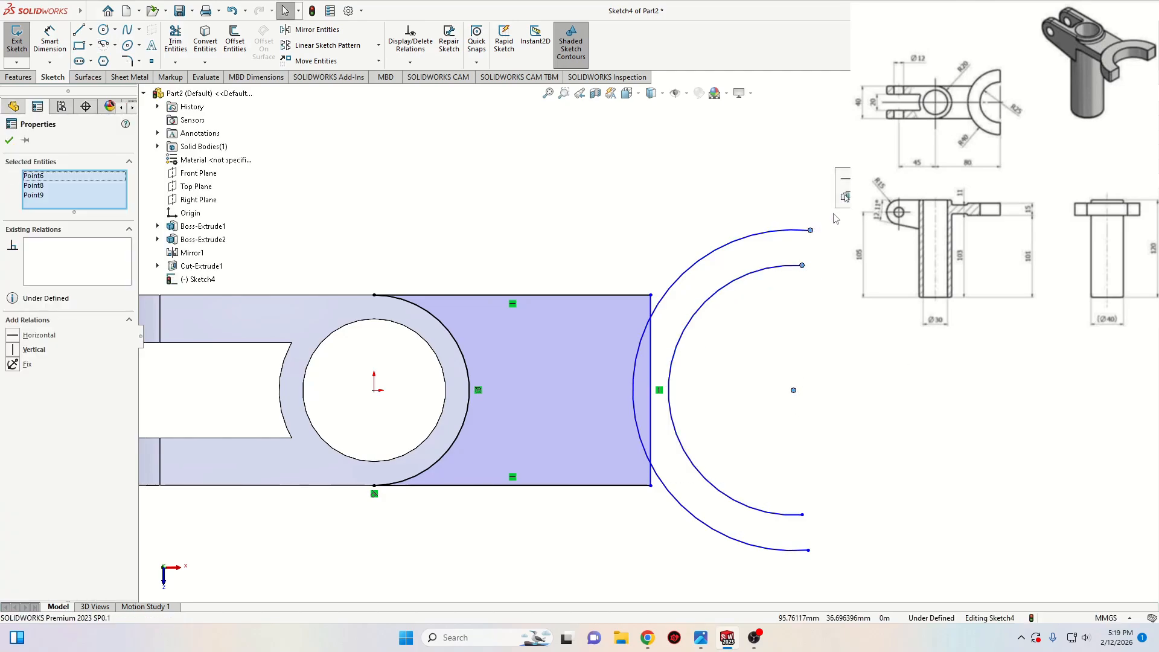
left_click(844, 196)
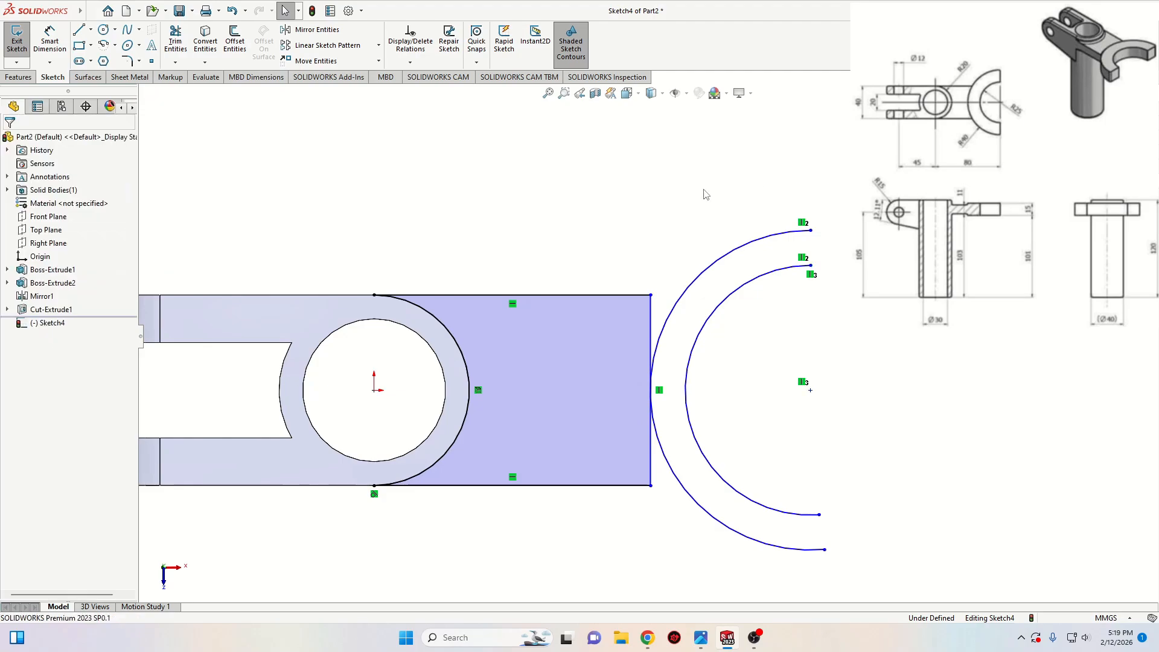
left_click(818, 516)
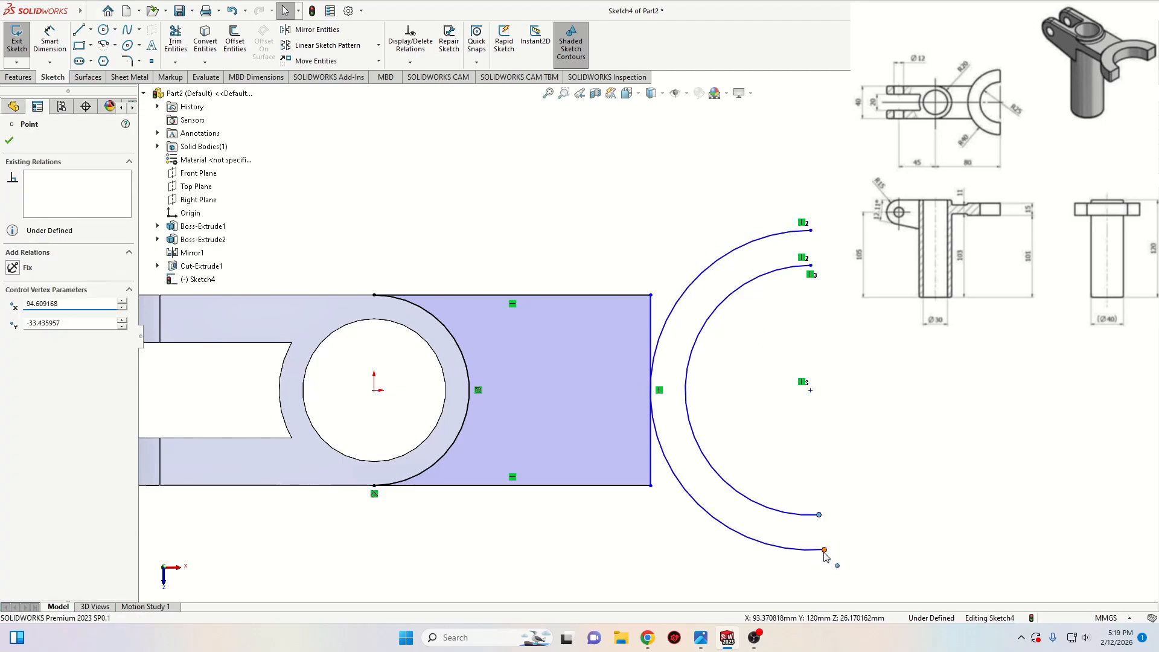
left_click(810, 391, "ctrl")
left_click(810, 391, "ctrl")
left_click(863, 338)
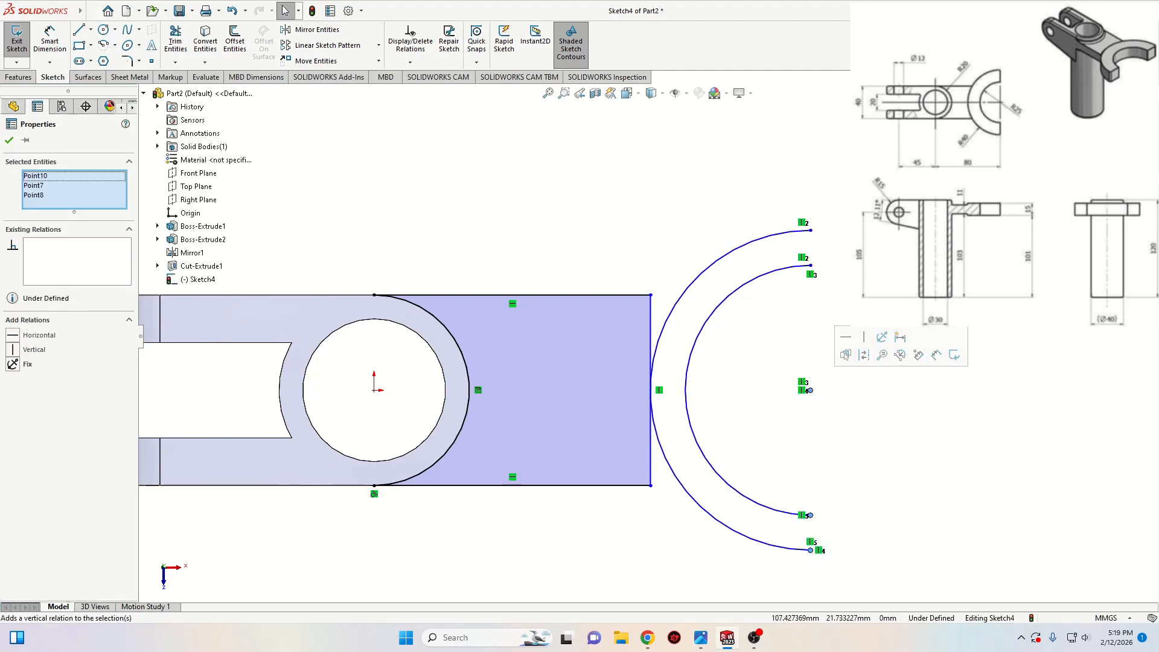
left_click_drag(812, 393, 740, 380)
left_click(830, 447)
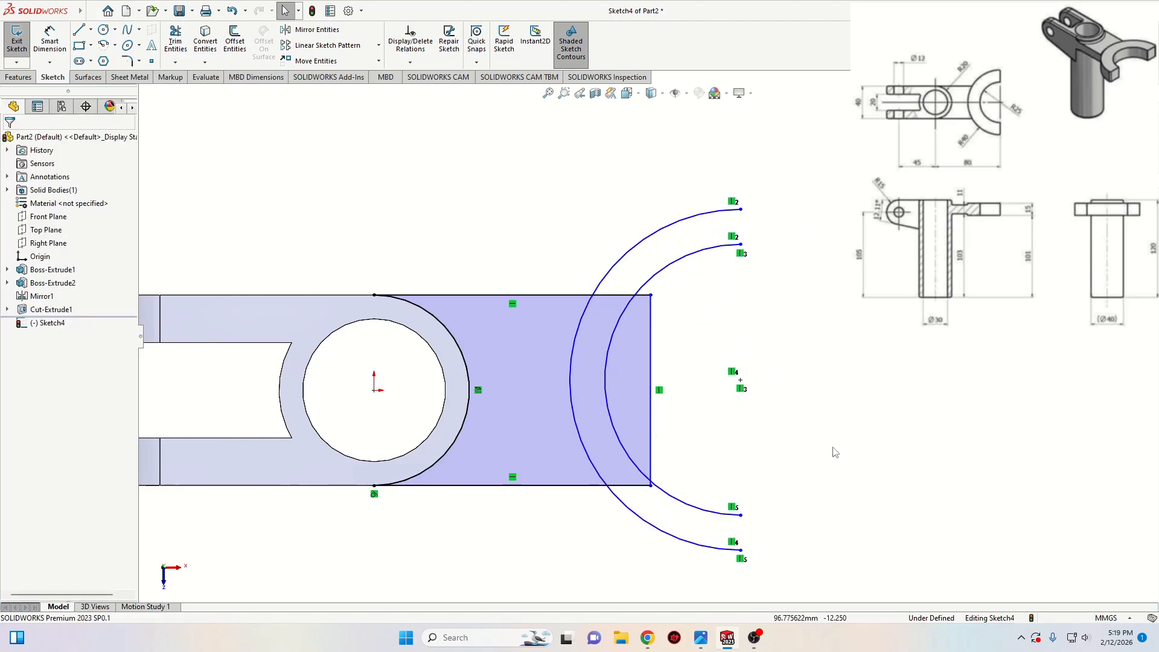
Close both open ends of the half-ring with short vertical lines joining the inner and outer arc end points
left_click(79, 30)
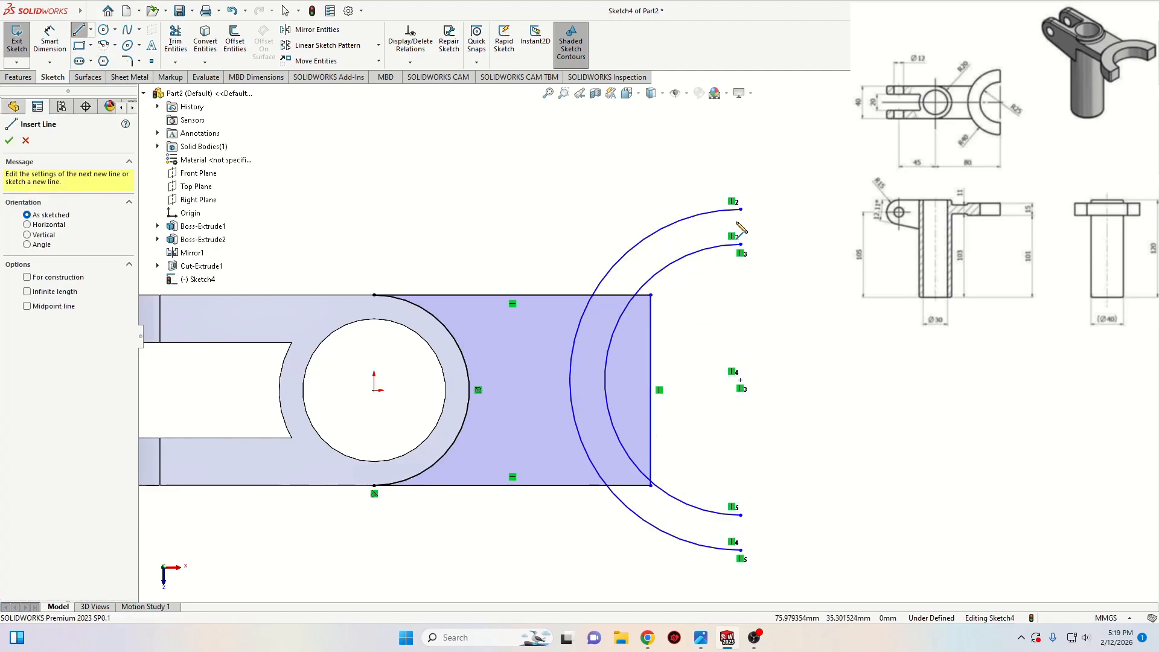
left_click_drag(741, 210, 740, 244)
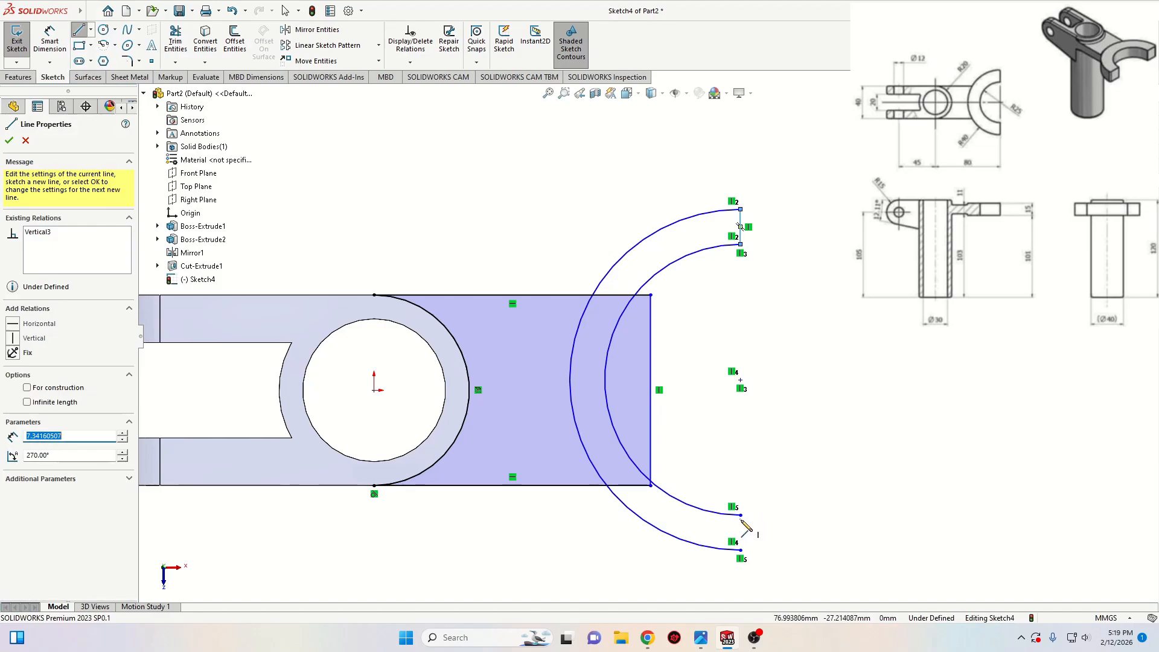
left_click_drag(741, 515, 741, 550)
key("Escape")
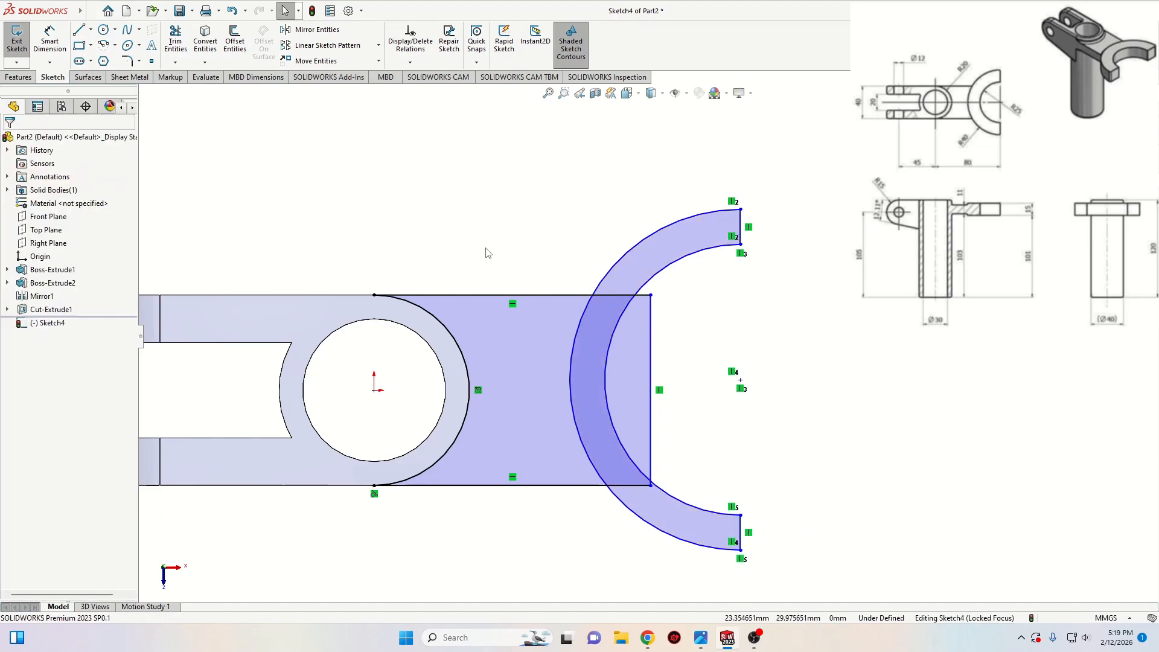
Dimension the half-ring's outer arc radius as 40 mm and its inner arc radius as 25 mm
left_click(50, 39)
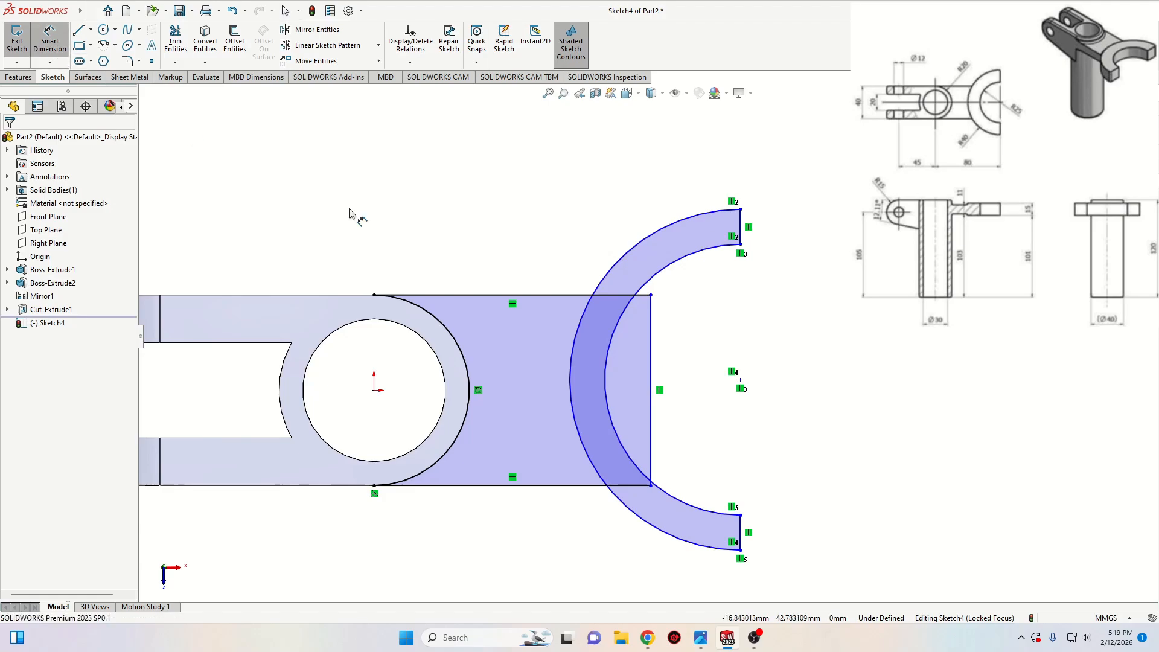
left_click(624, 250)
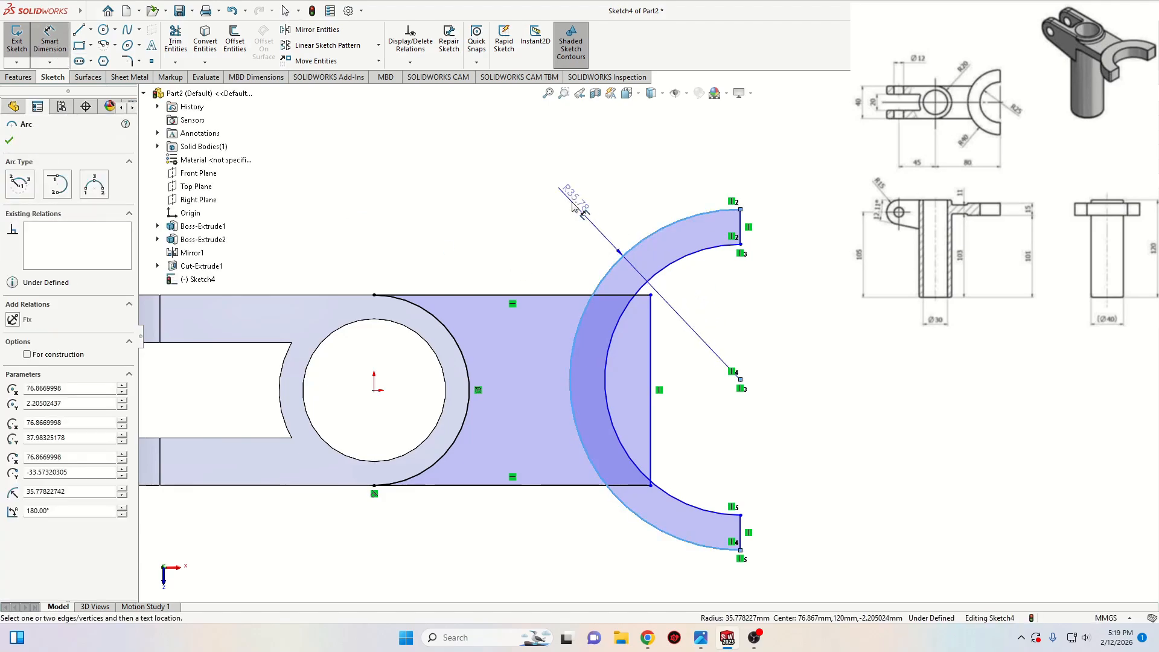
left_click(572, 206)
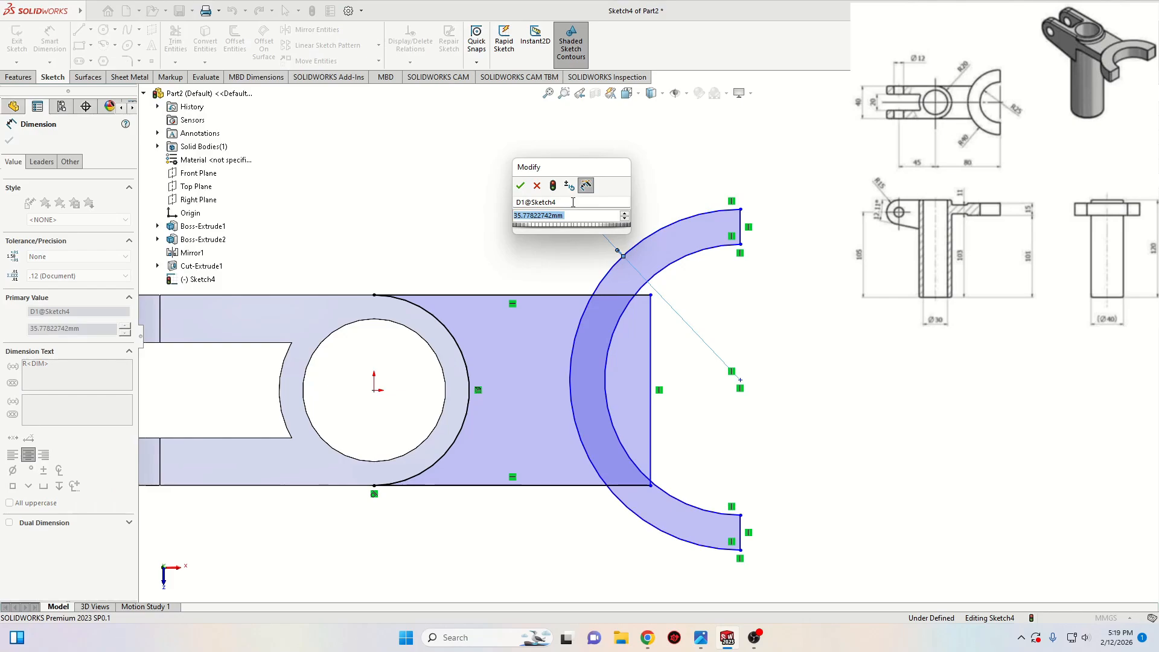
type("40")
key("Return")
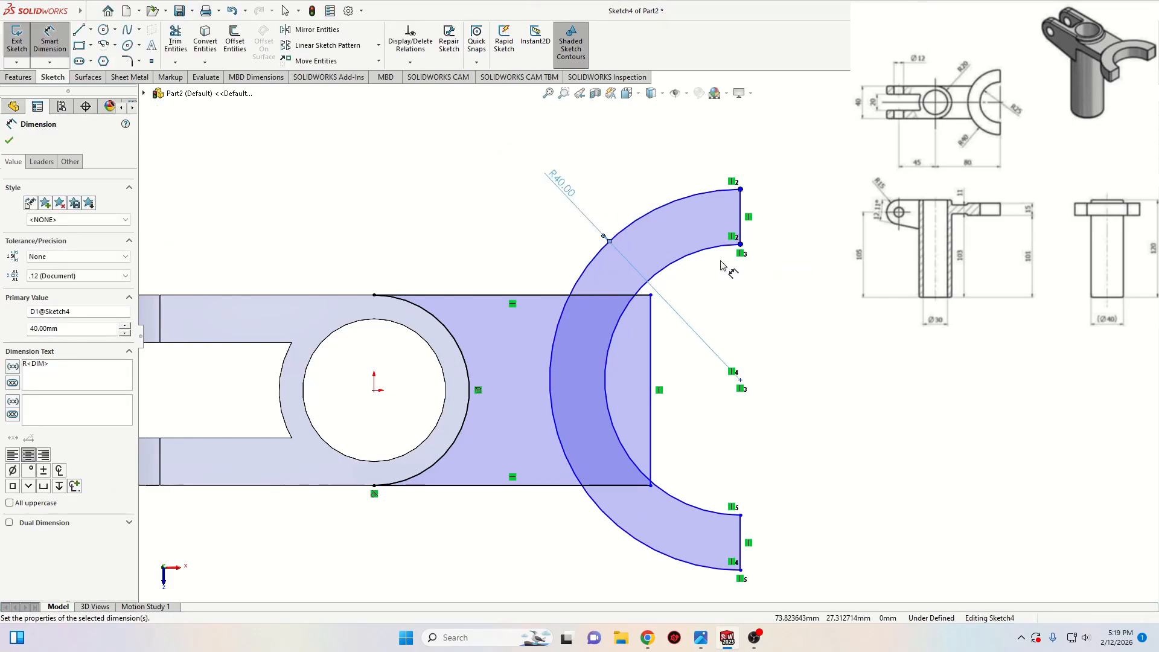
left_click(717, 249)
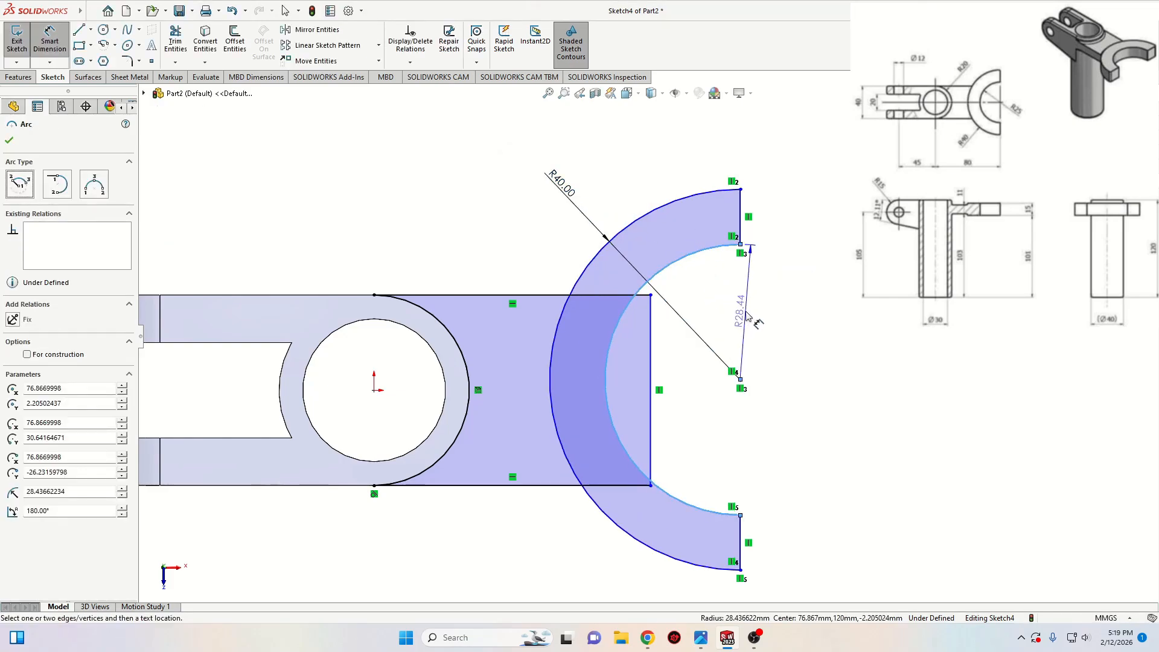
left_click(733, 329)
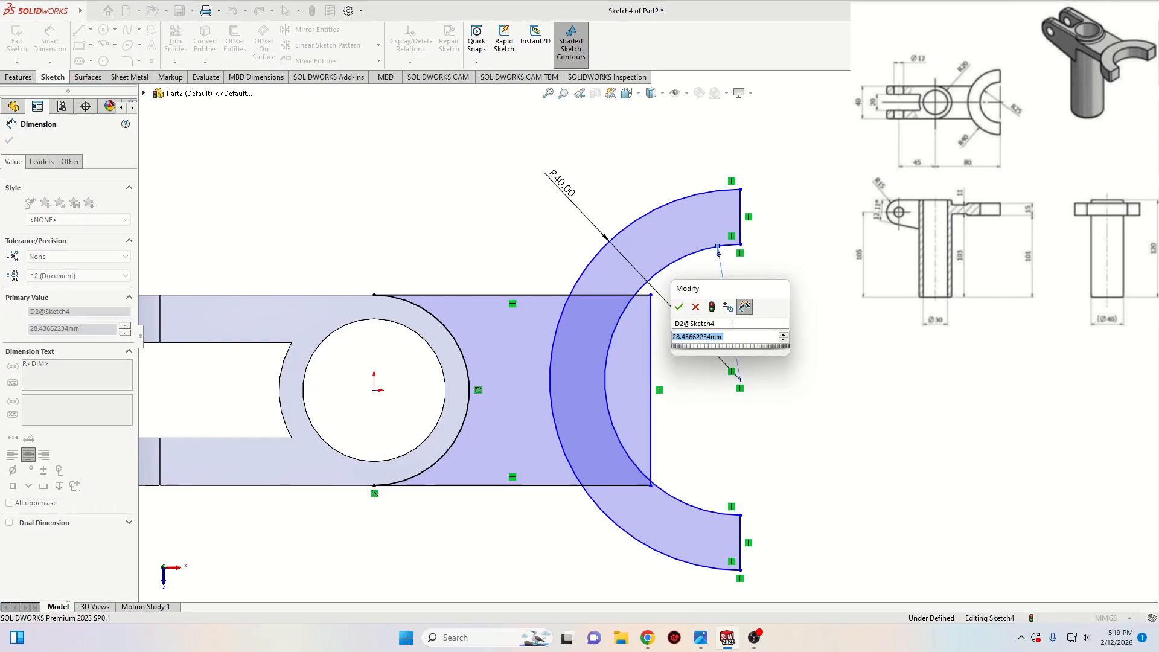
type("25")
key("Return")
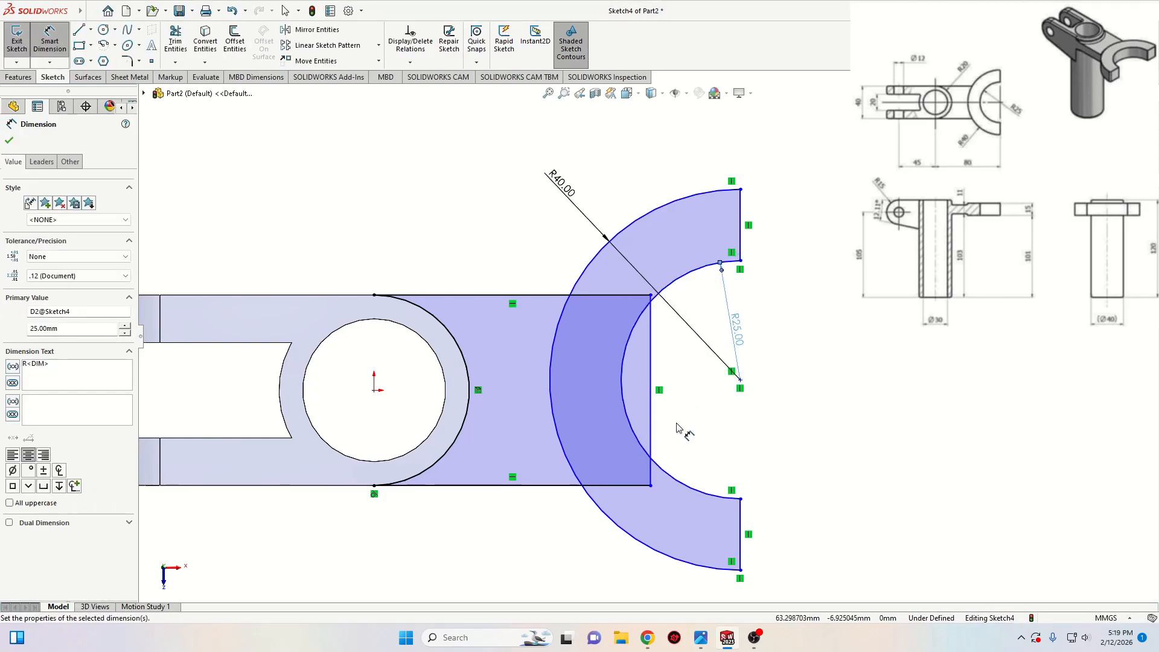
Dimension the horizontal distance from the origin to the half-ring's centre as 80 mm
left_click(740, 379)
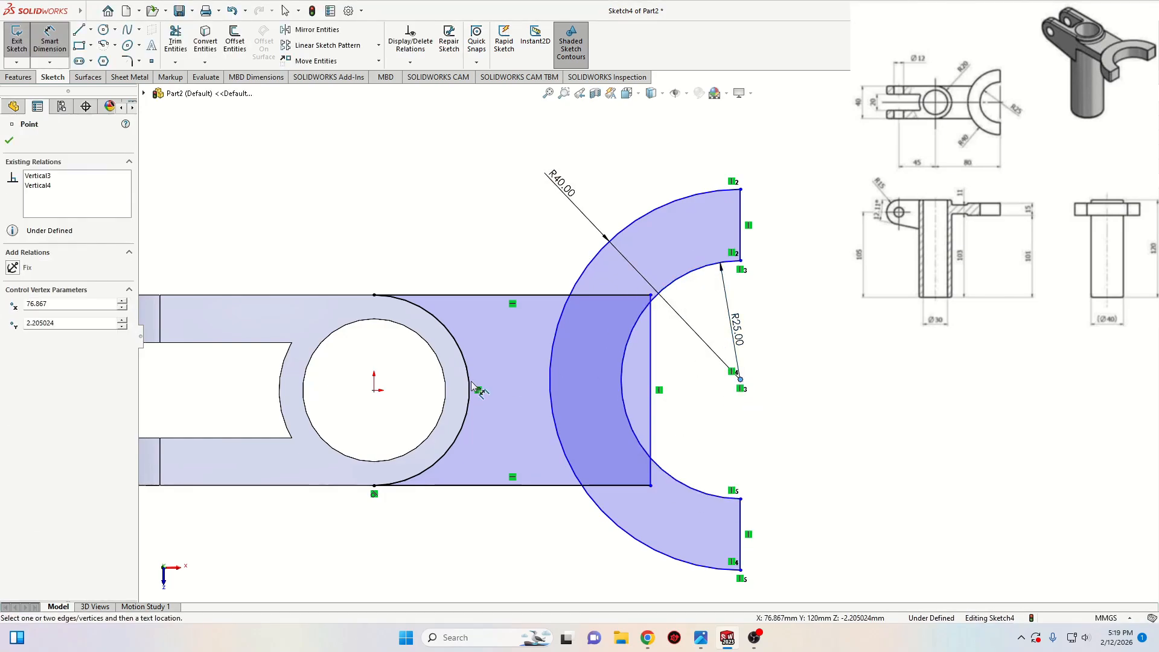
left_click(374, 390)
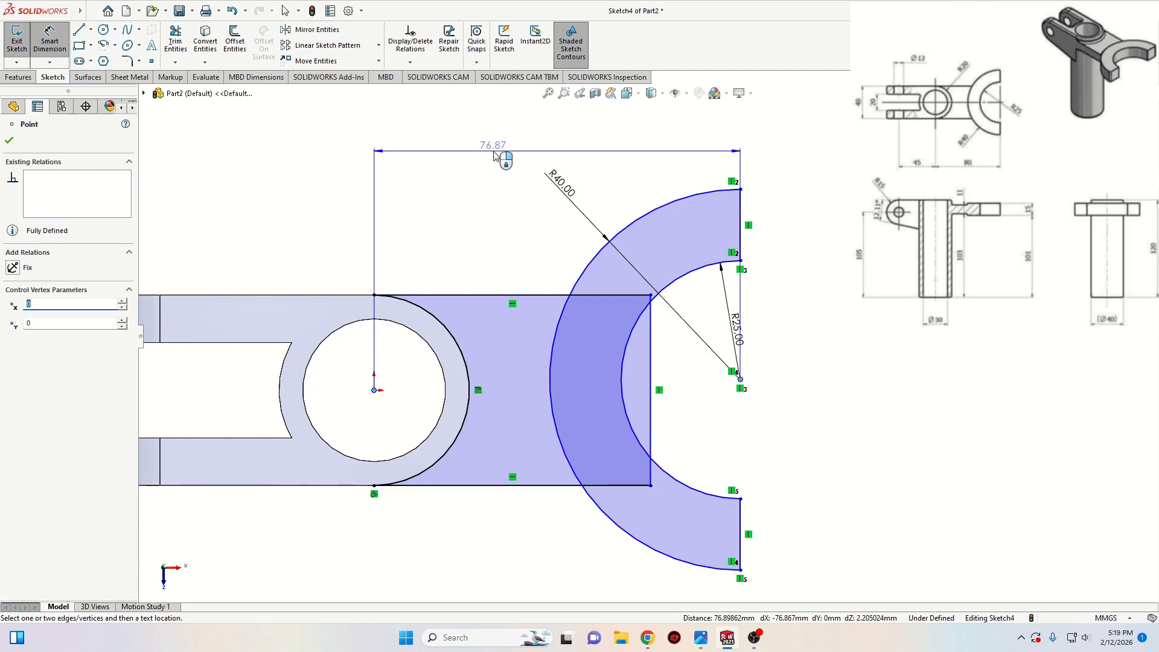
left_click(494, 156)
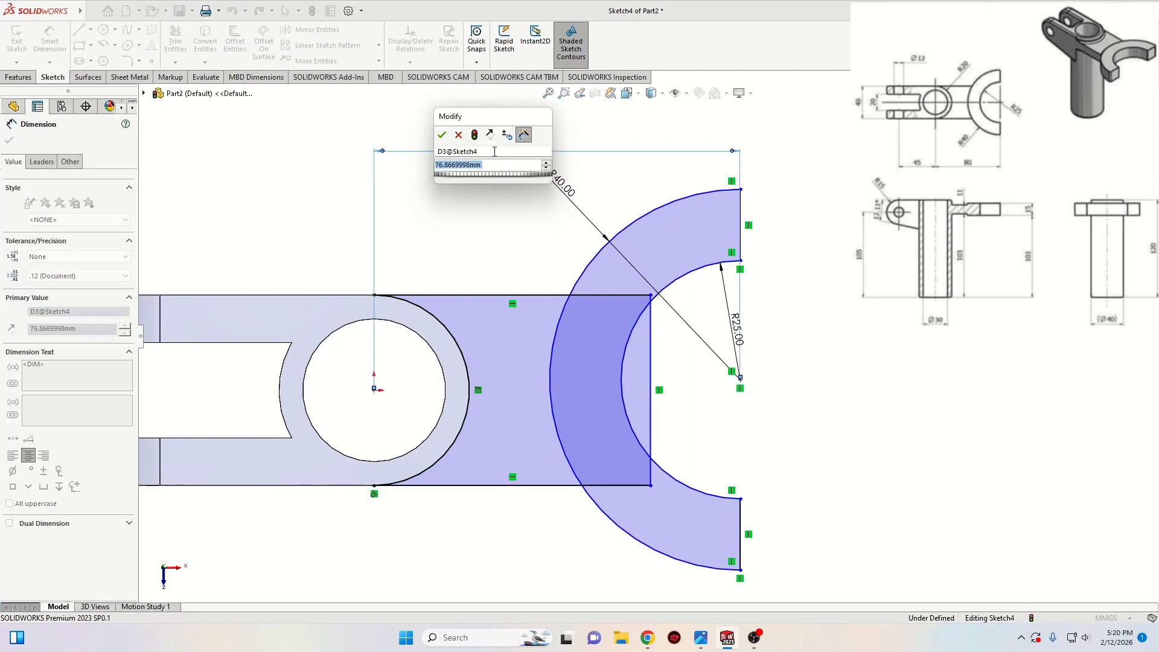
type("80")
key("Return")
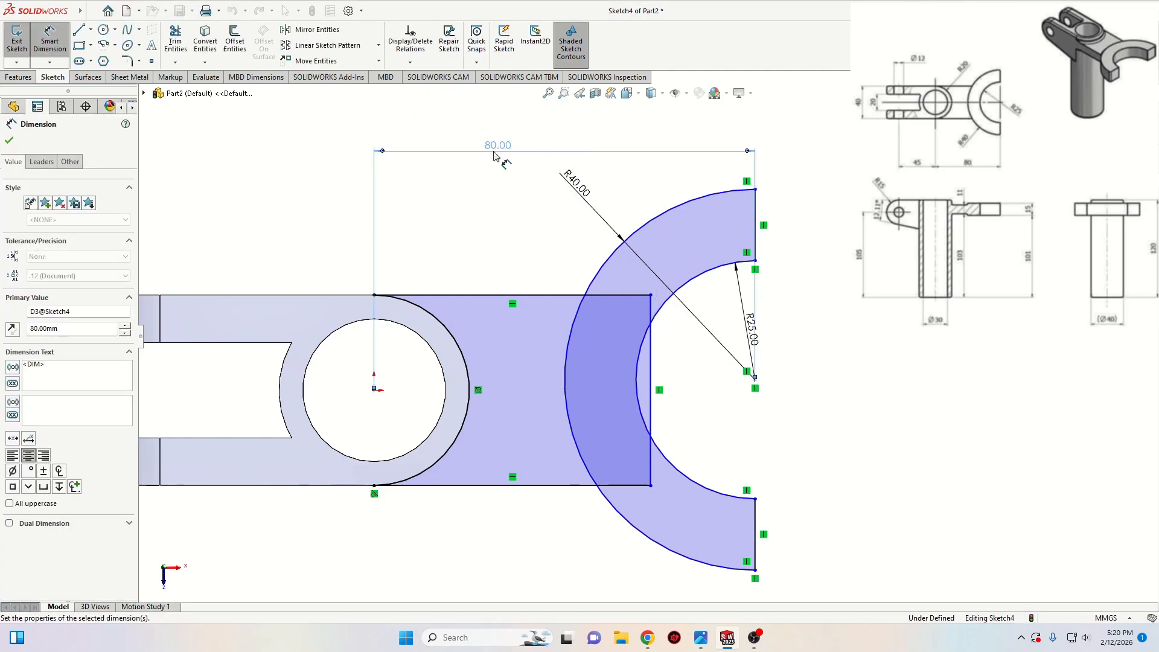
right_click(878, 412)
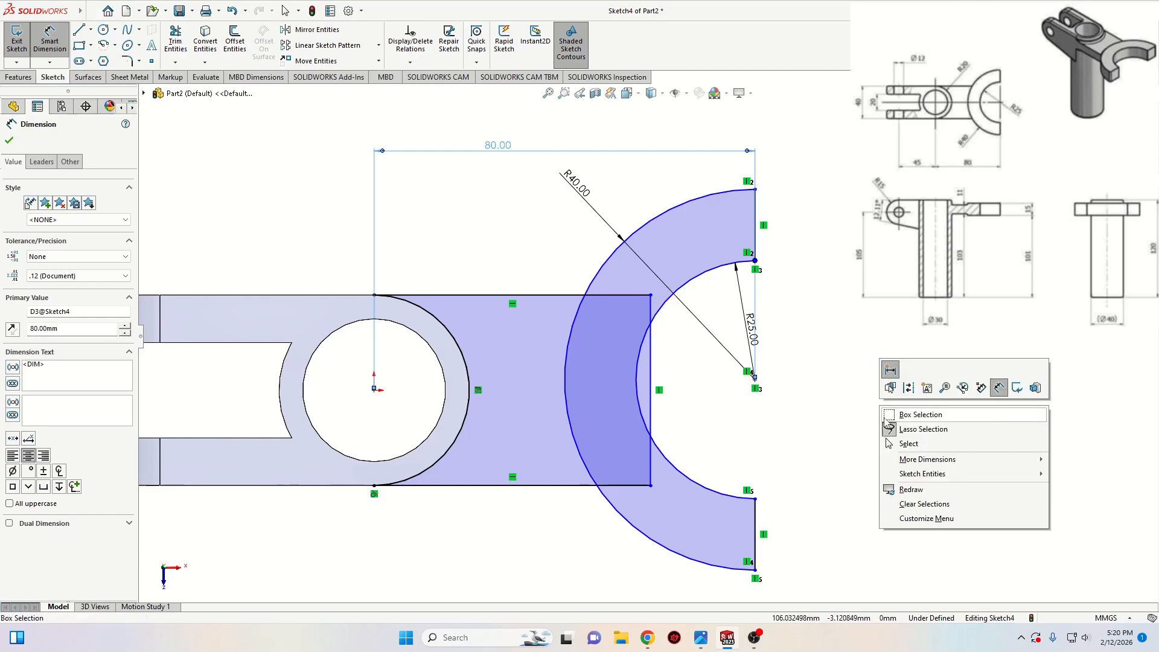
left_click(902, 443)
Add a horizontal relation between the half-ring's centre point and the origin
left_click(755, 380)
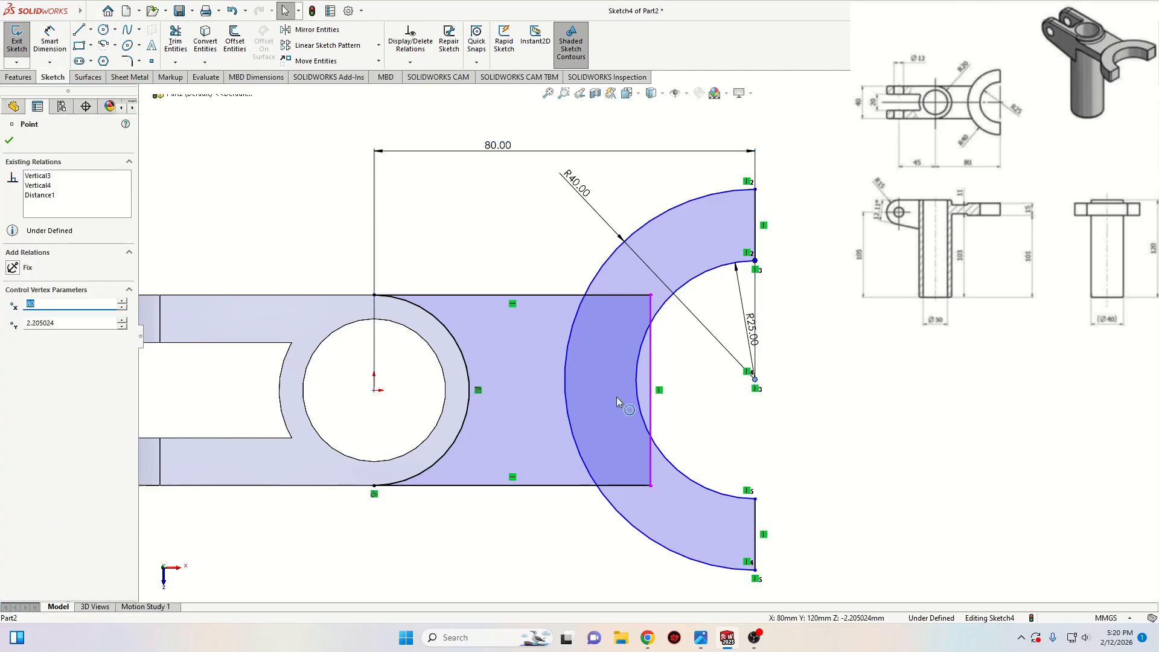
left_click(374, 391, "ctrl")
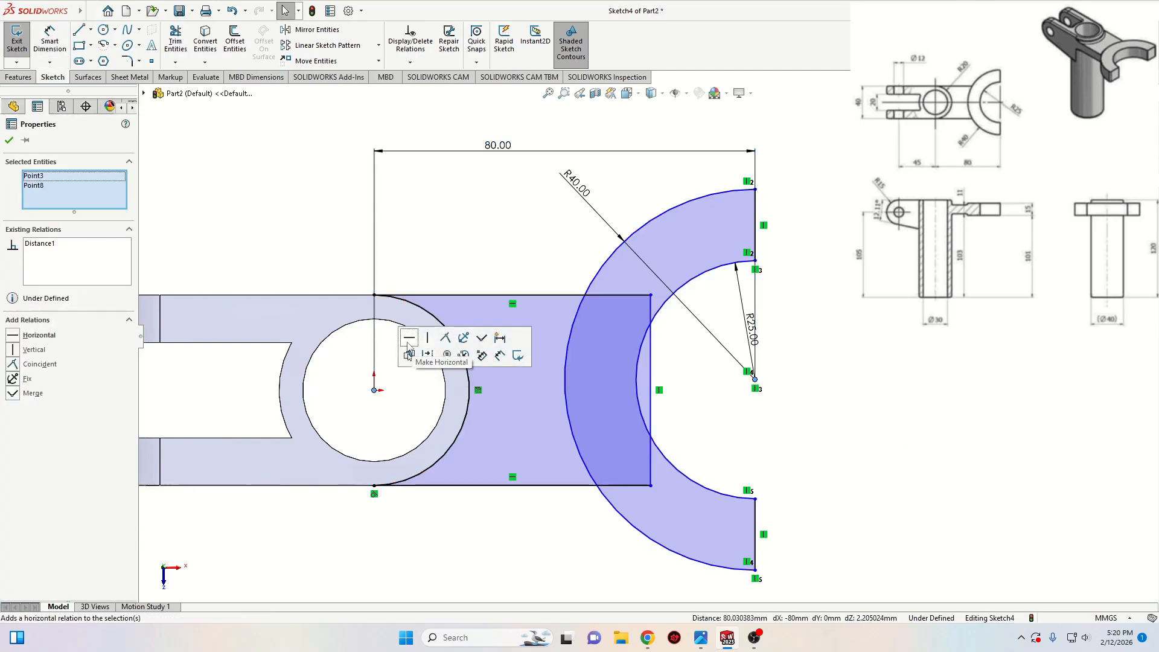
left_click(409, 338)
left_click(948, 399)
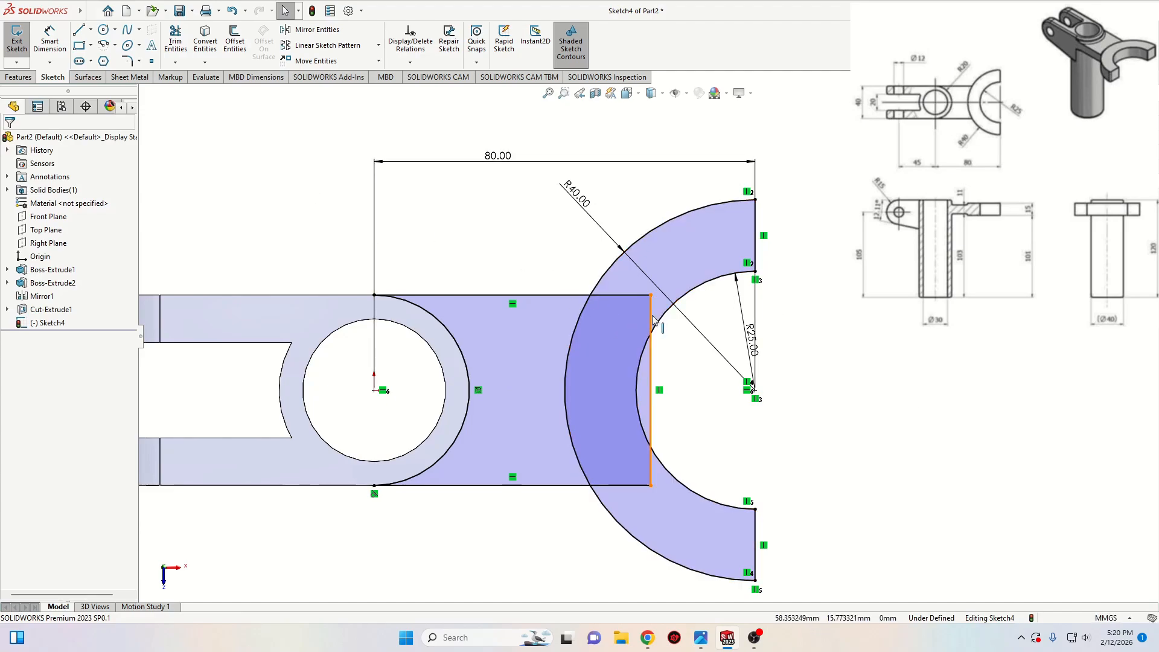
Move the arm's vertical end line inside the half-ring and trim away the arm lines extending past the outer arc
left_click_drag(653, 320, 618, 320)
left_click(507, 278)
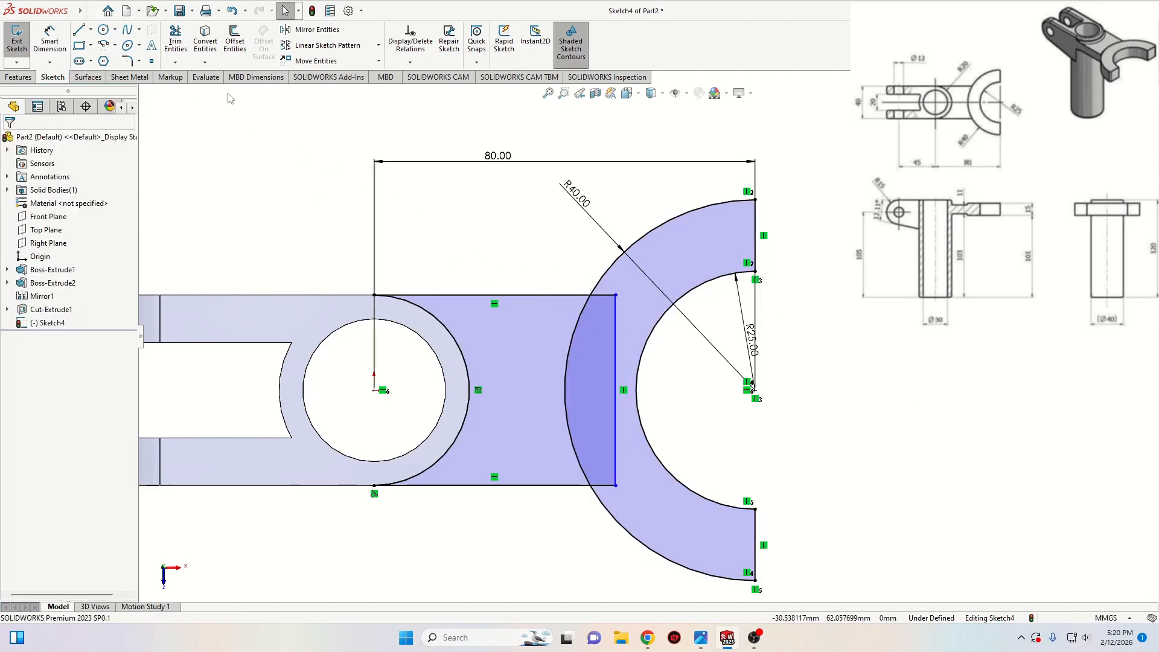
left_click(175, 41)
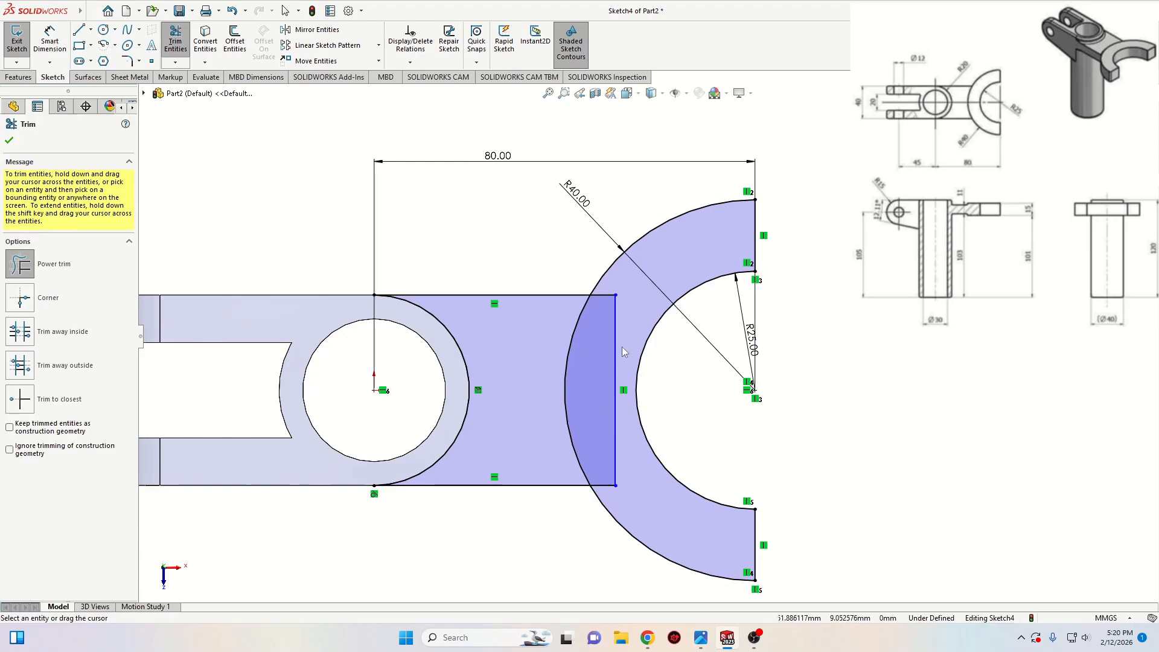
left_click_drag(615, 338, 603, 313)
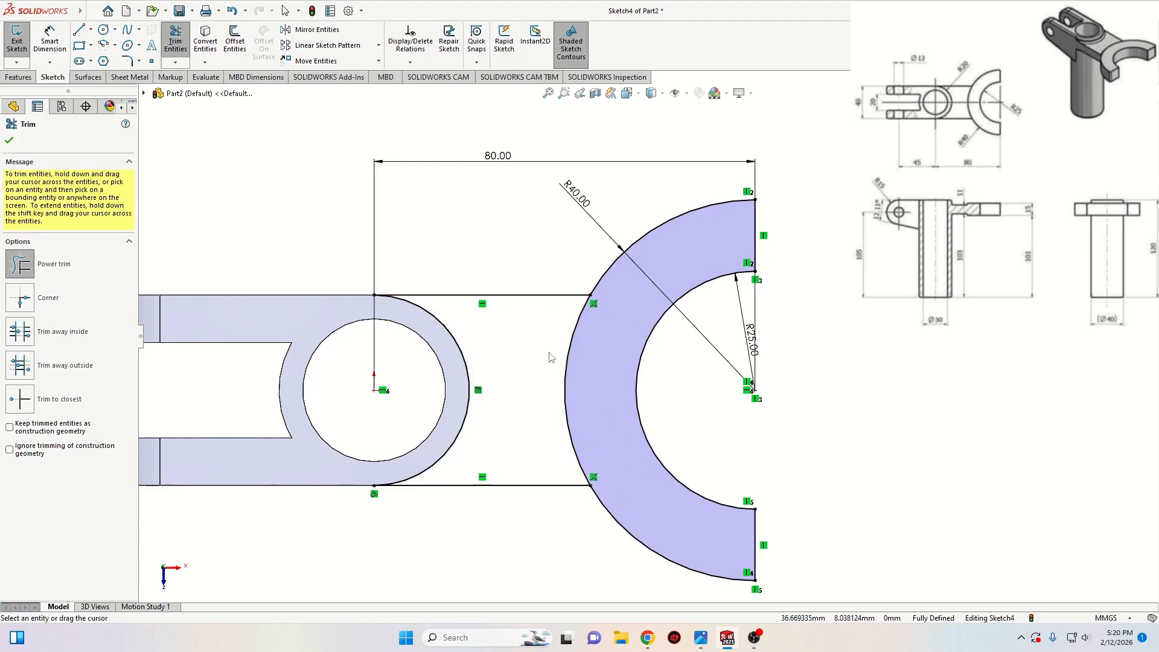
right_click(267, 201)
left_click(306, 241)
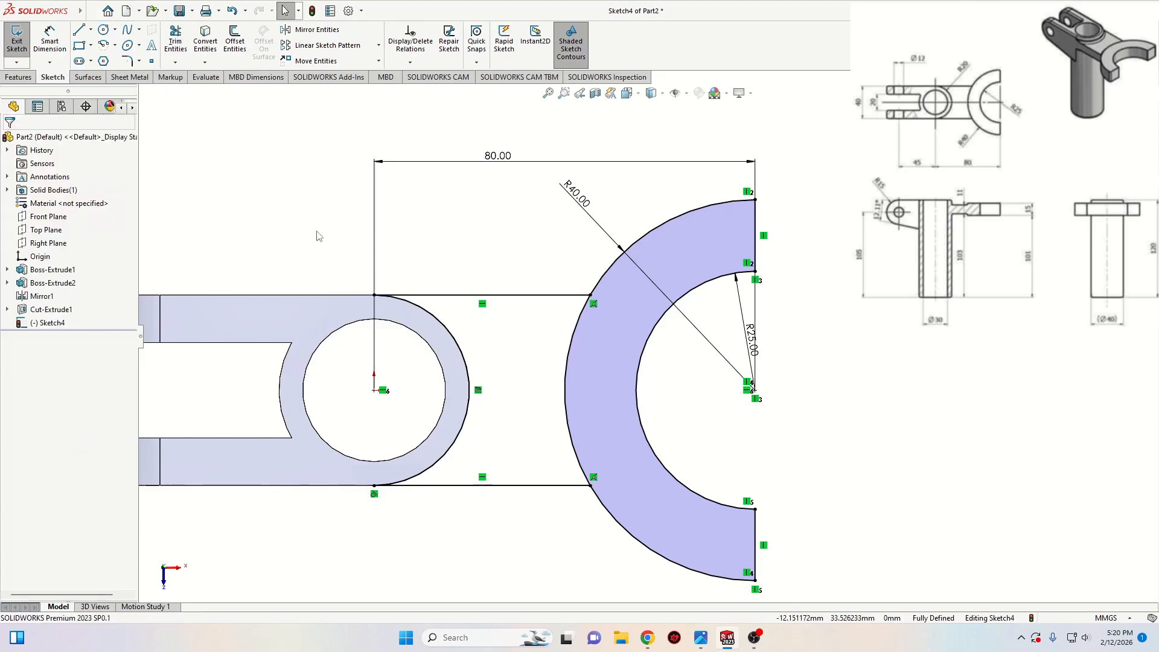
Set up a boss extrude from the sketch's arm region and half-ring region
left_click(15, 78)
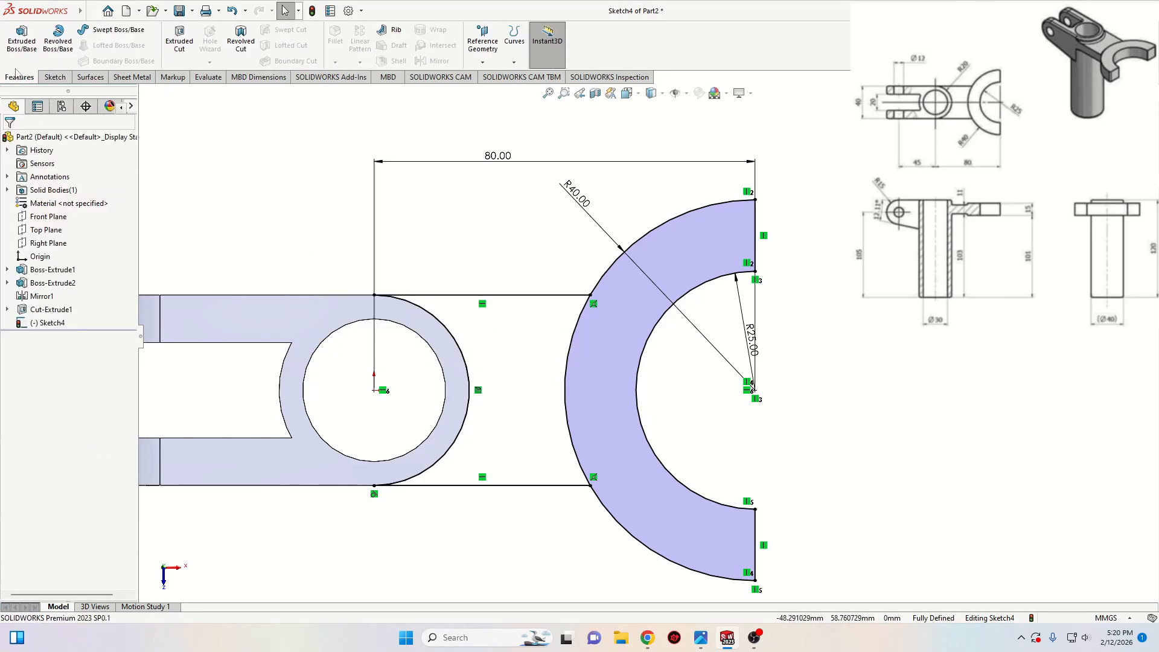
left_click(21, 42)
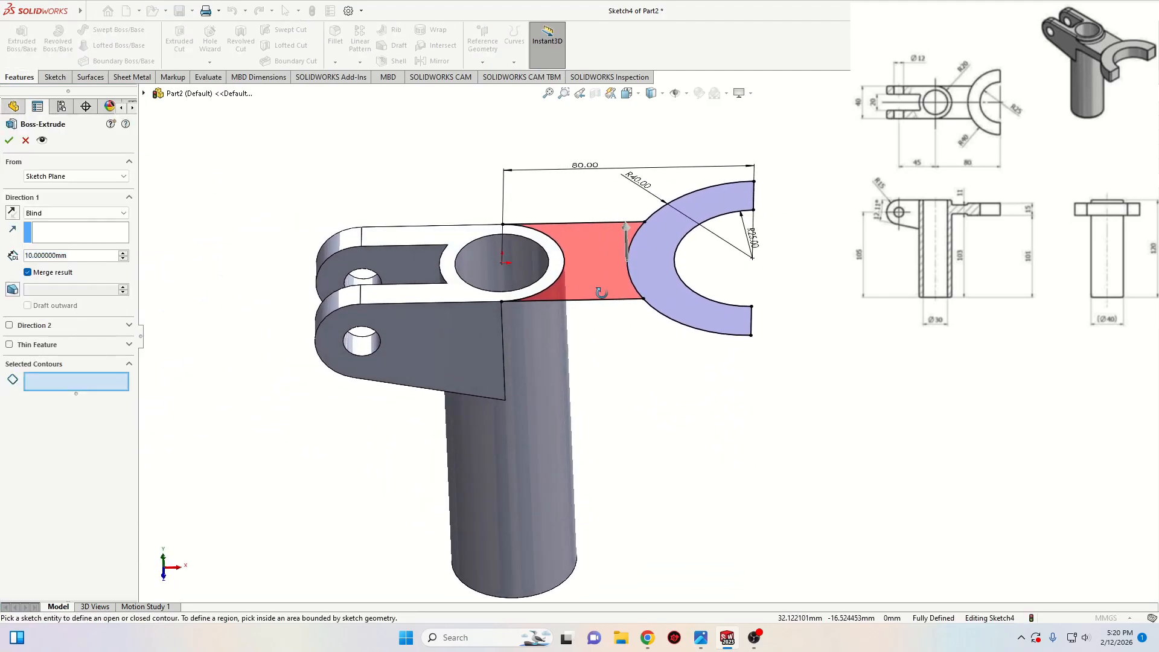
left_click(621, 275)
left_click(663, 276)
scroll(661, 276, "down", 2)
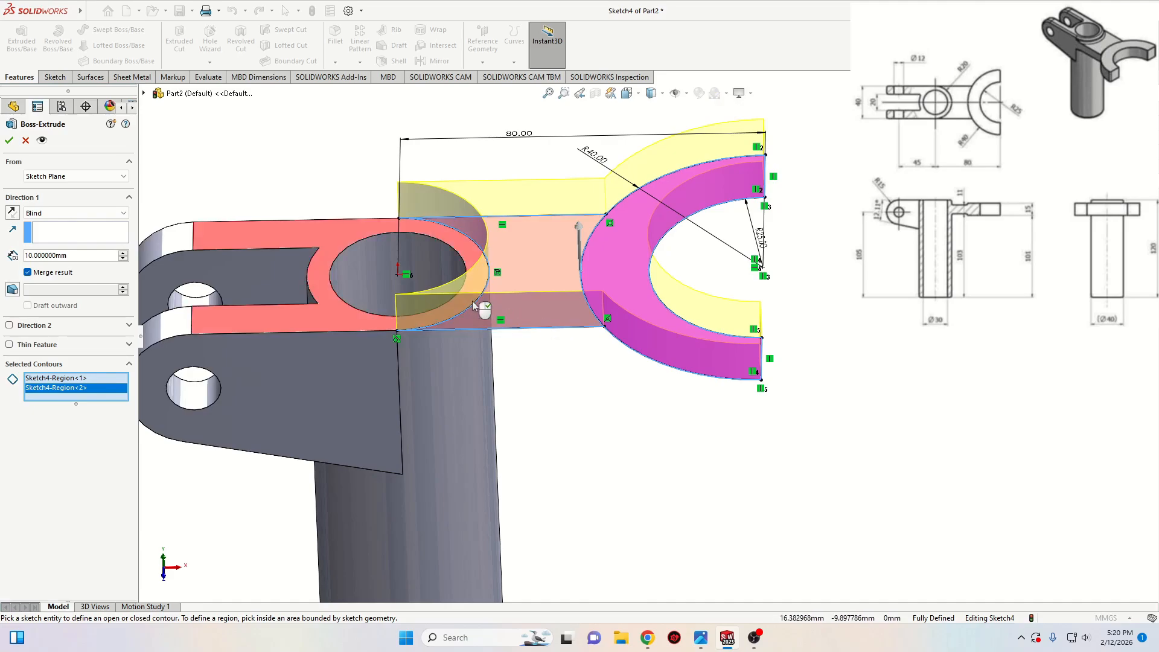
Set the extrusion to start from a 6 mm offset below the sketch plane
left_click(66, 176)
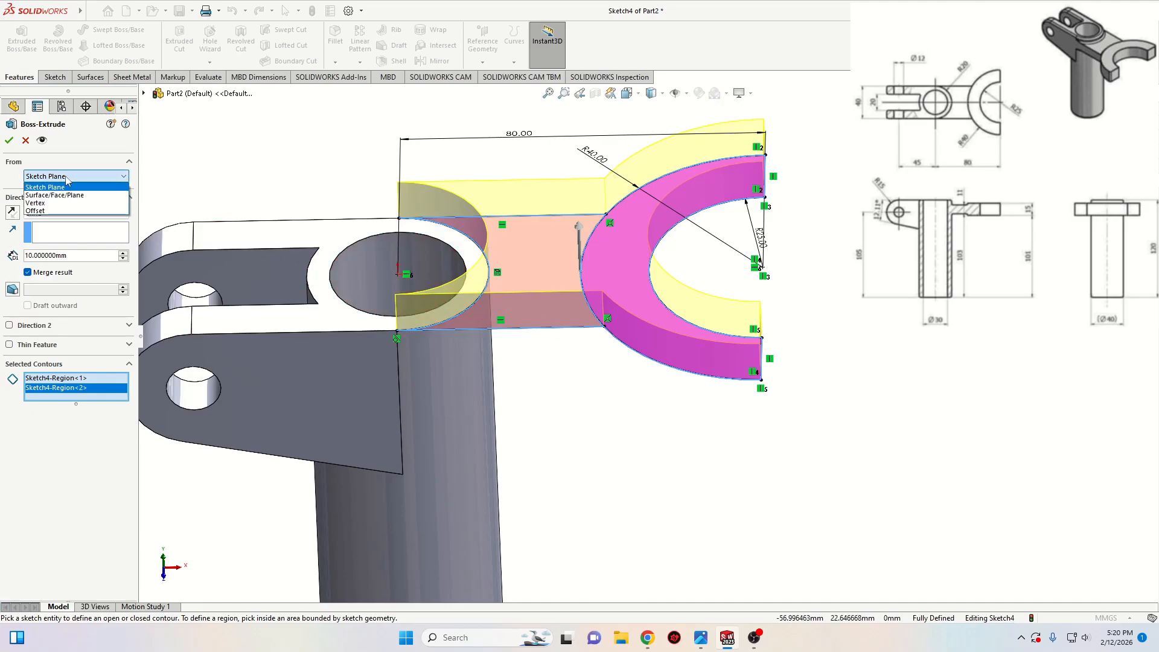
left_click(65, 210)
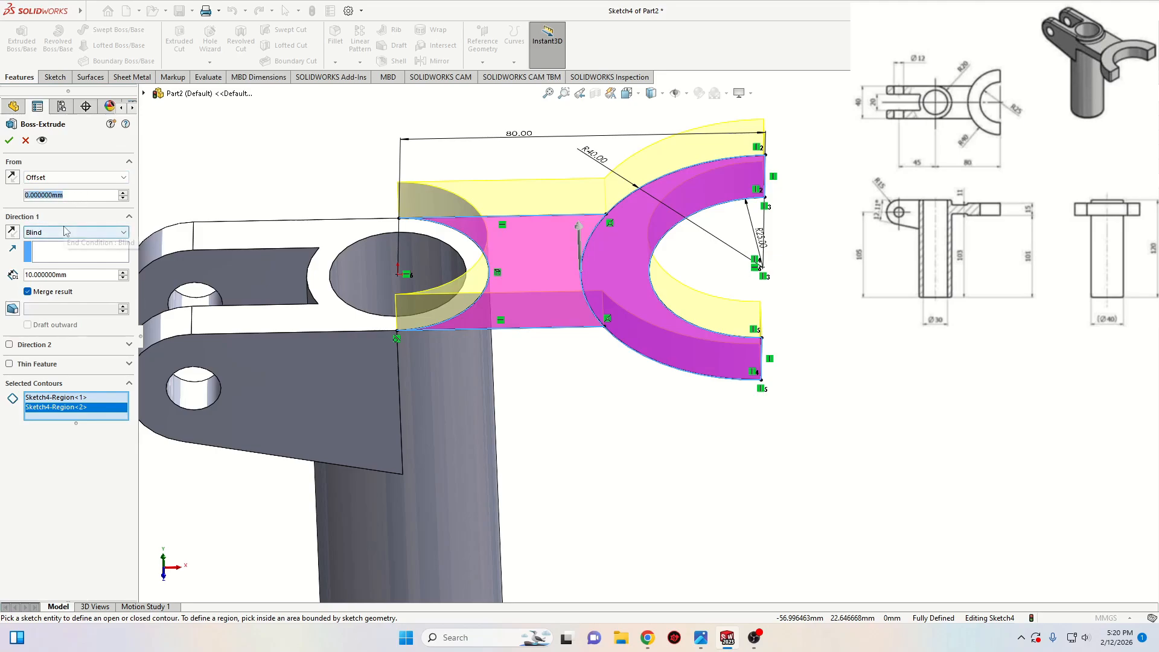
type("6")
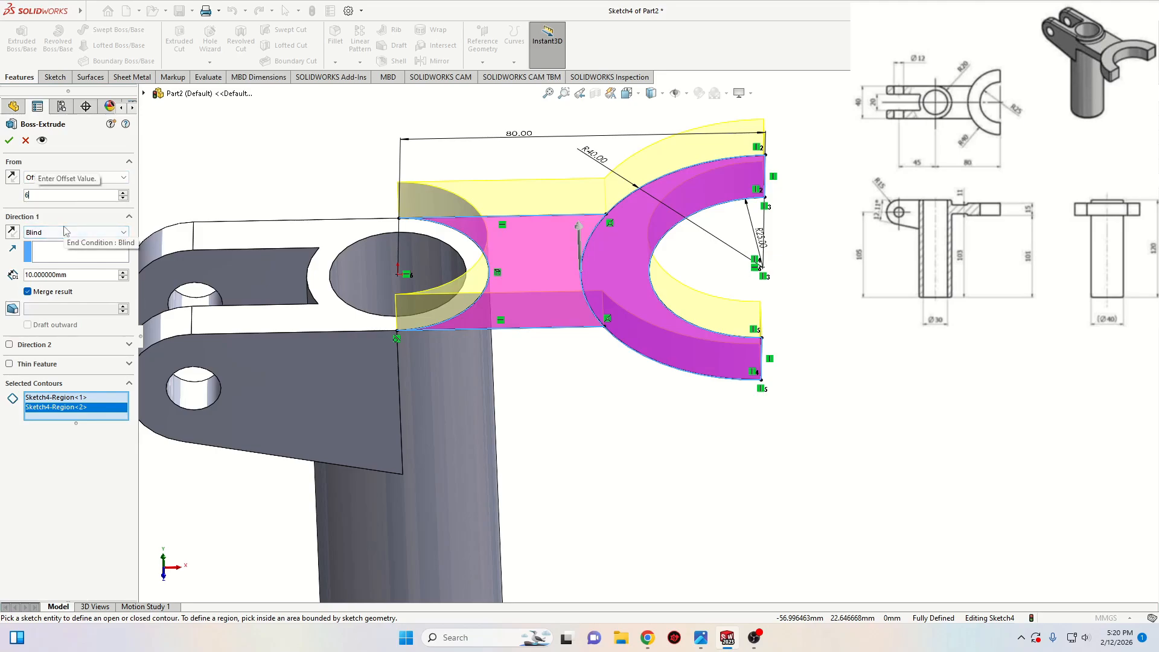
key("Return")
middle_click_drag(480, 393, 487, 296)
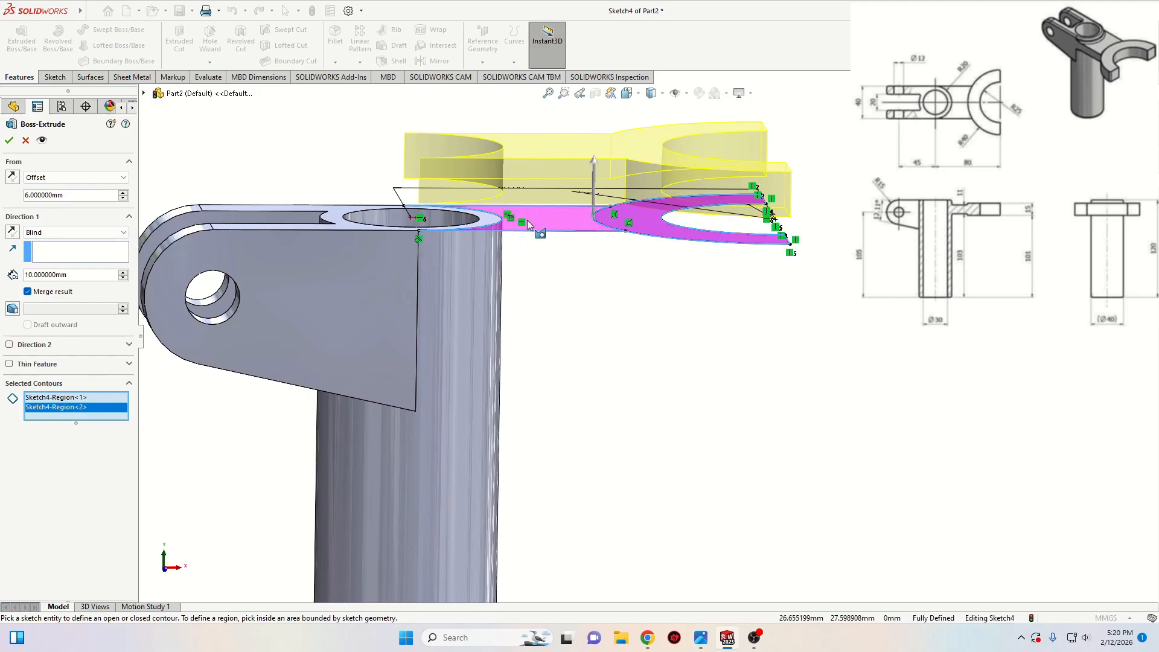
middle_click_drag(530, 228, 545, 285)
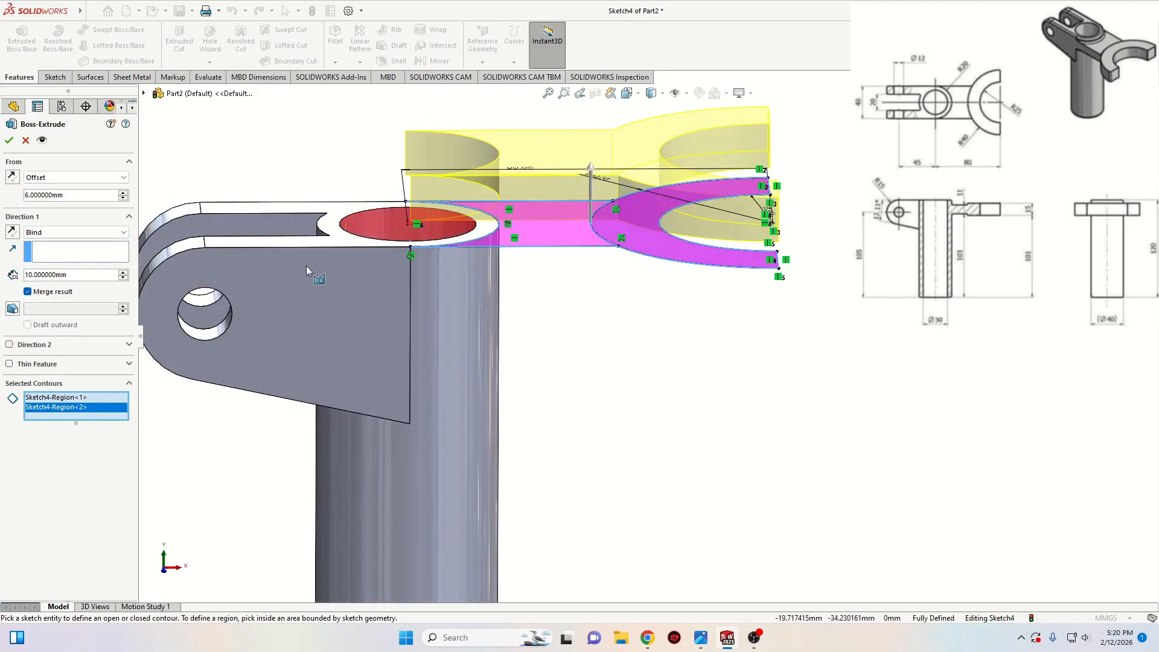
left_click(15, 179)
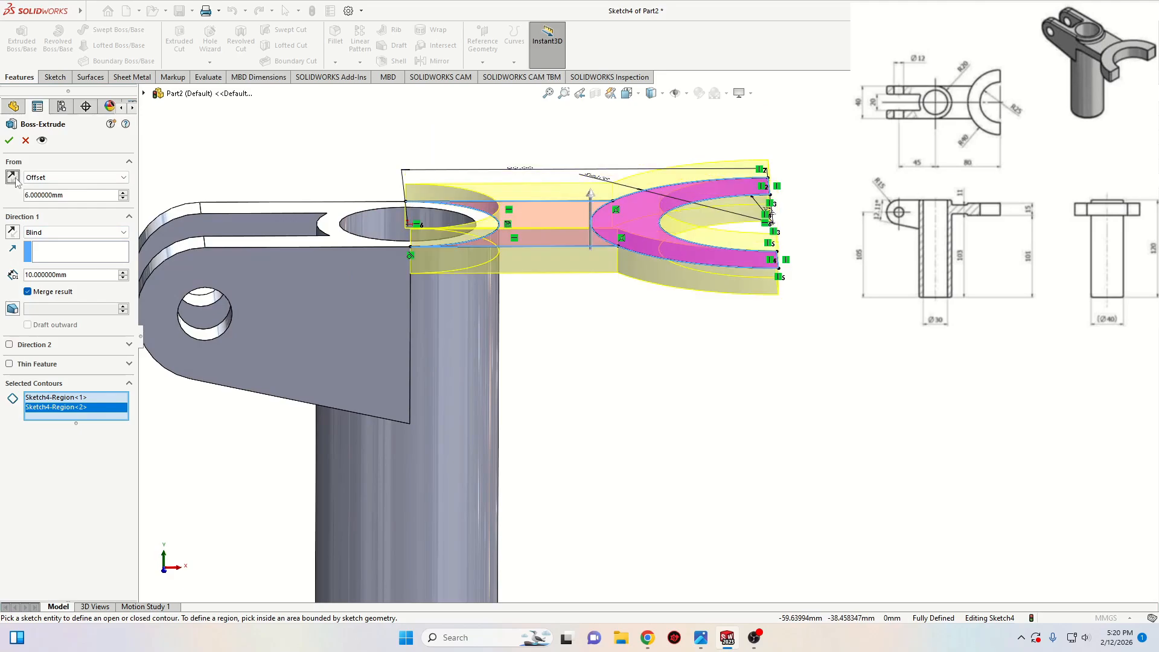
middle_click_drag(544, 330, 540, 272)
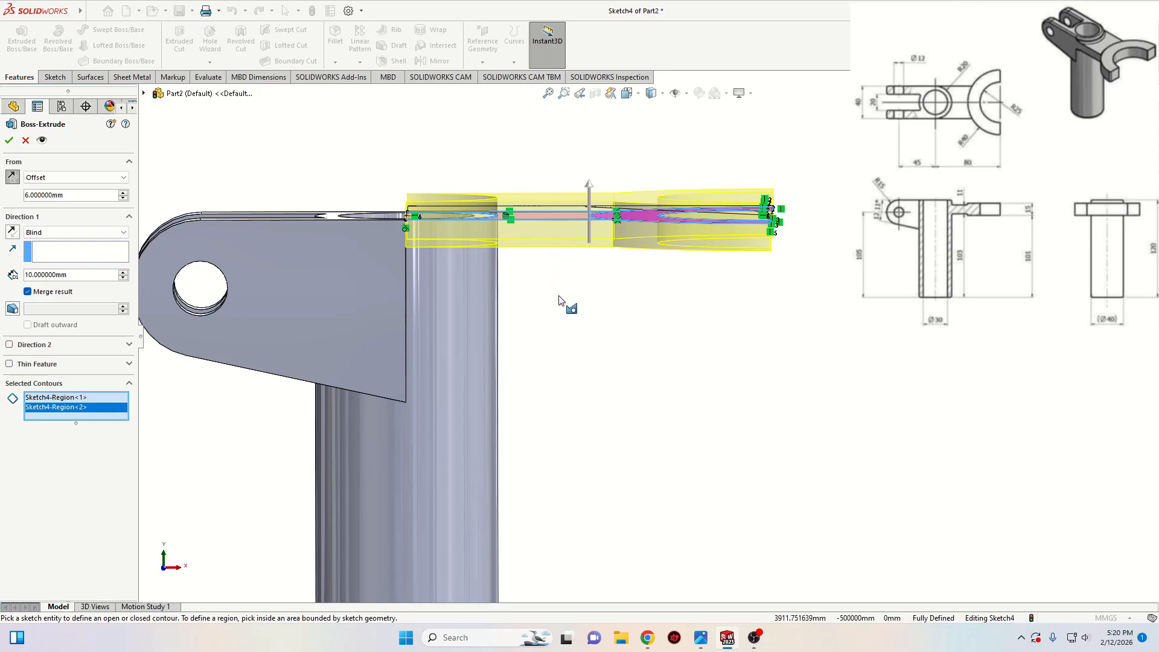
Reverse the extrusion to run downward with a blind depth of 11 mm and create the feature
left_click(13, 232)
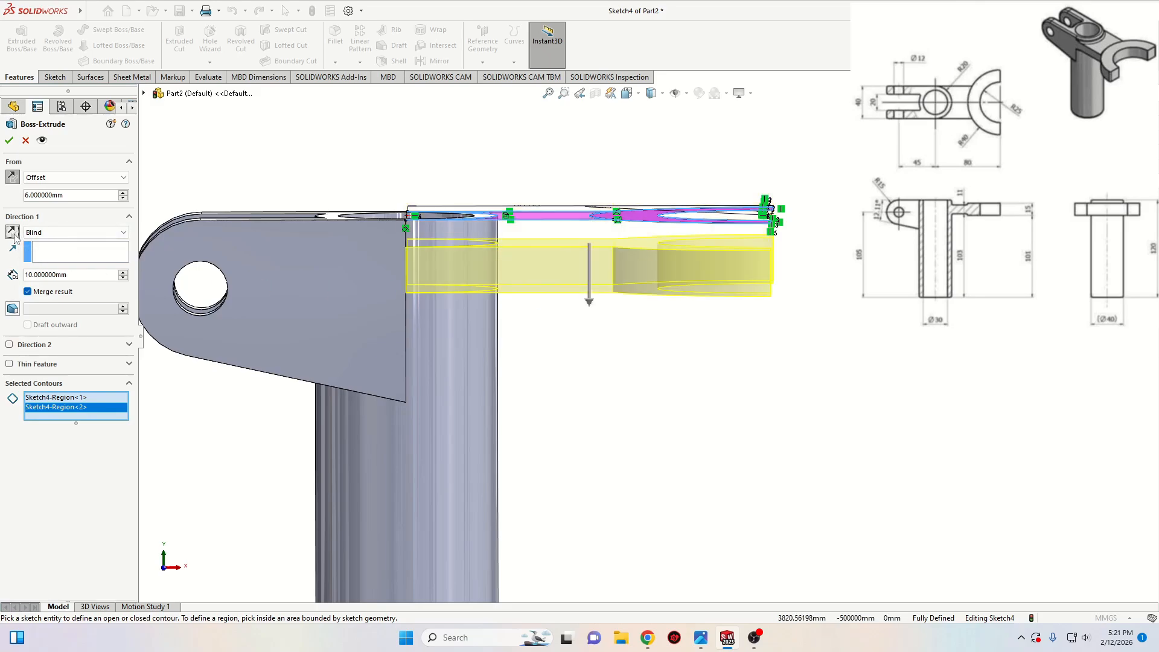
double_click(69, 275)
type("11")
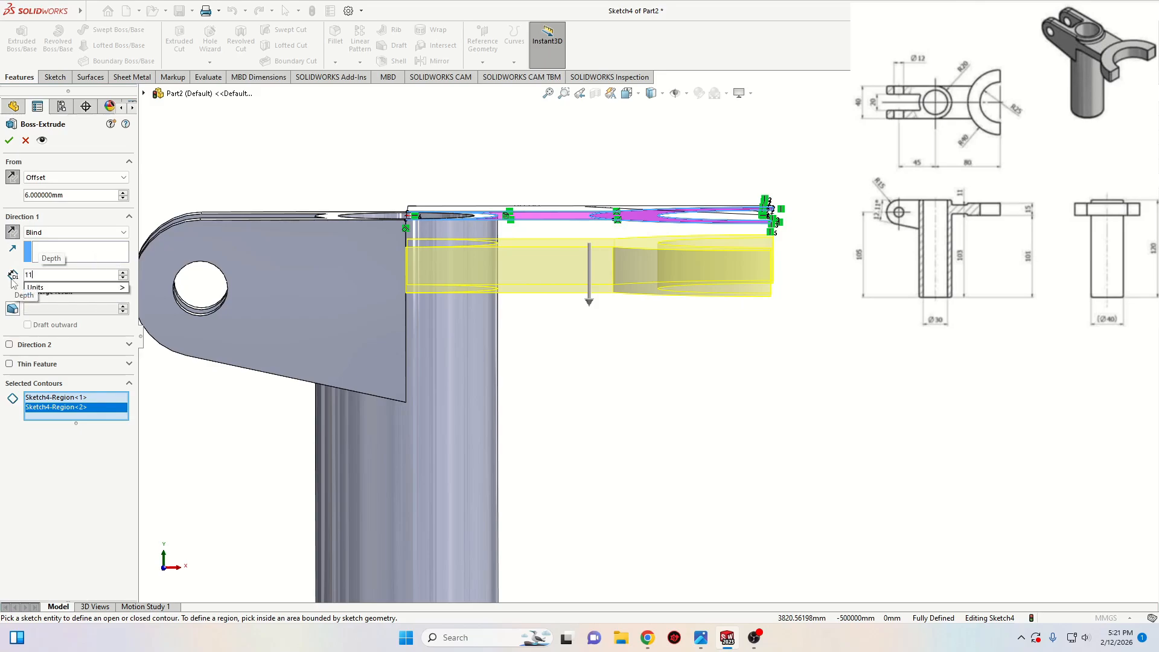
key("Return")
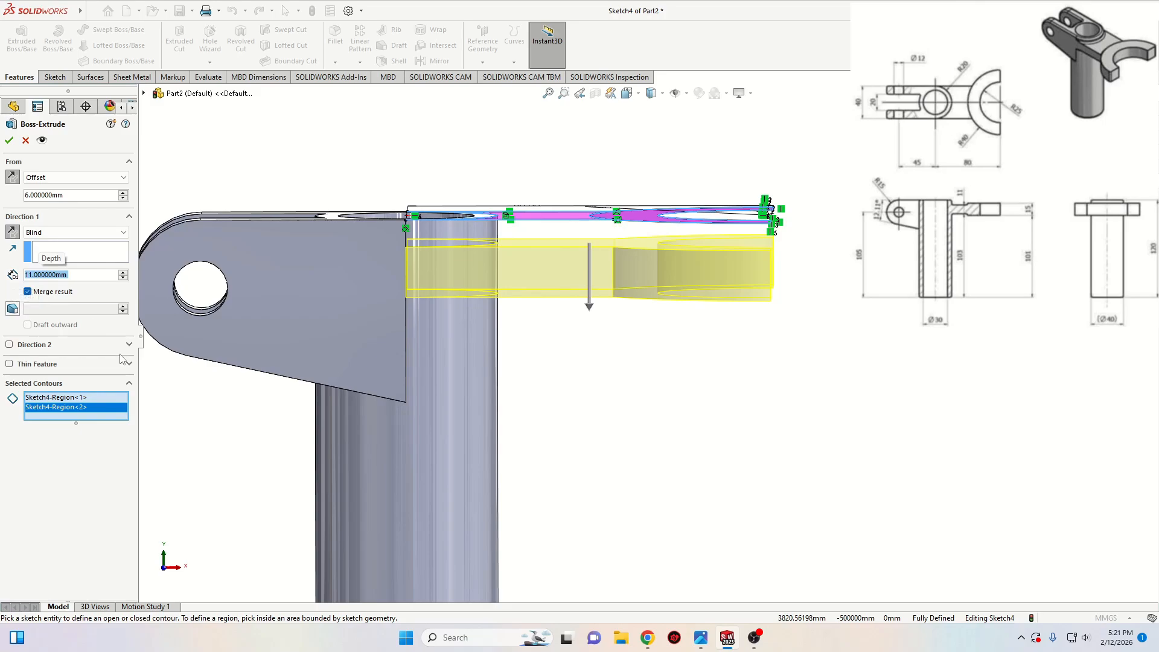
left_click(10, 142)
Start a new sketch on the upper face of the arm
mouse_move(587, 419)
middle_mouse_down()
mouse_move(610, 383)
mouse_move(587, 523)
mouse_move(574, 514)
mouse_move(608, 401)
middle_mouse_up()
left_click(608, 410)
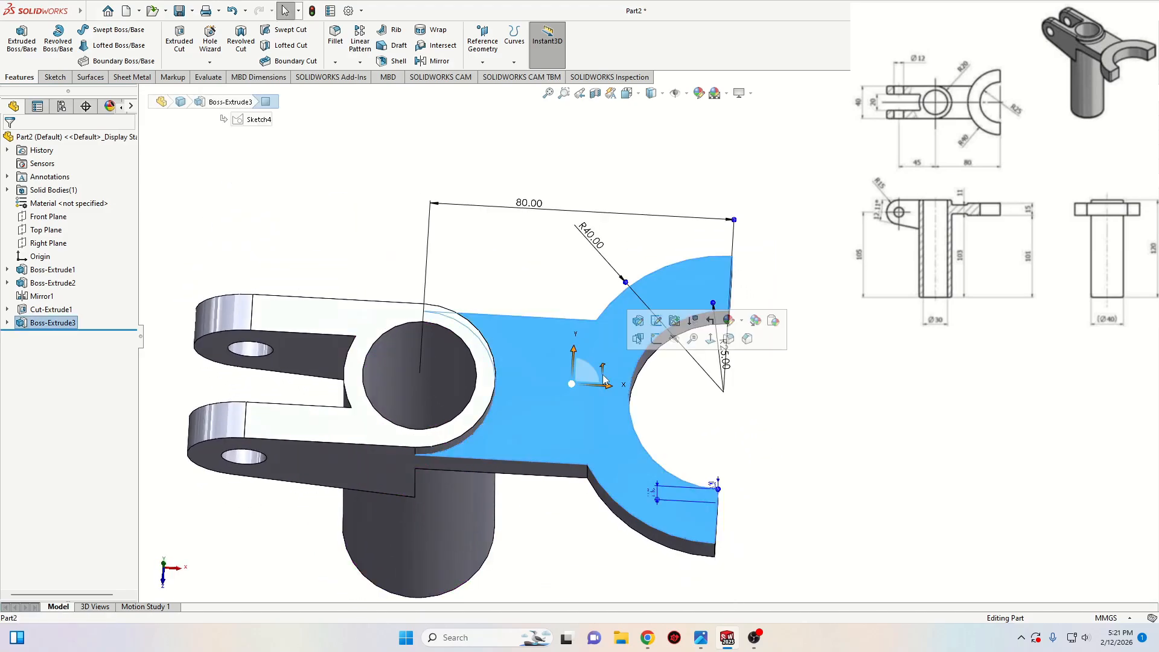
middle_click_drag(527, 466, 569, 430)
left_click(599, 414)
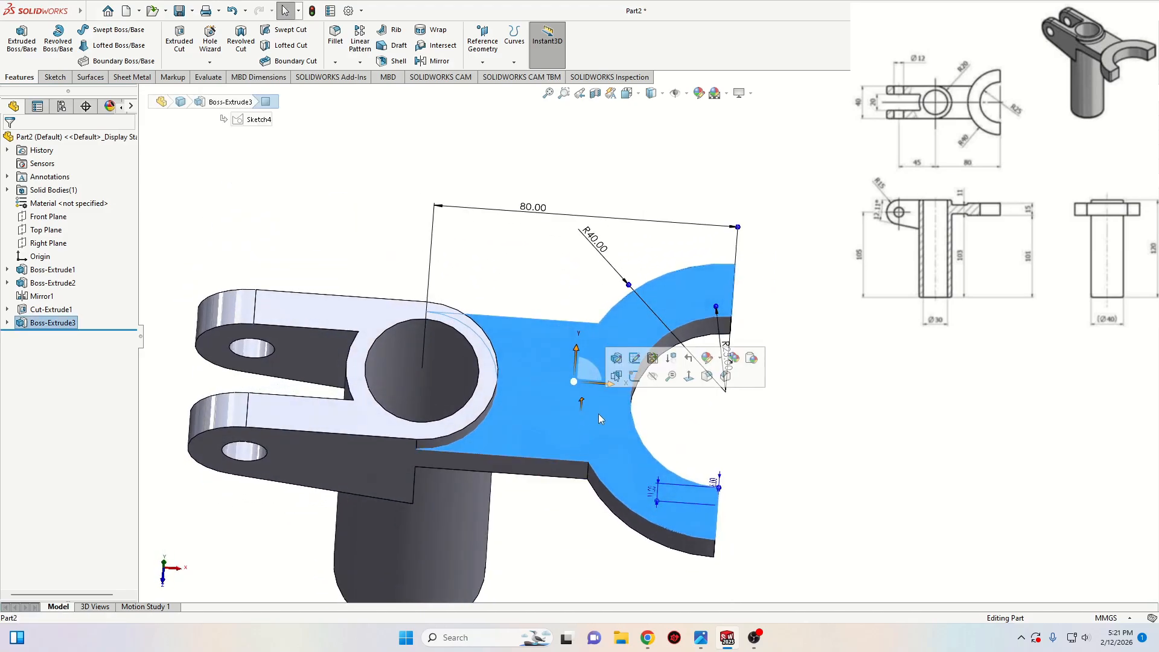
left_click(634, 377)
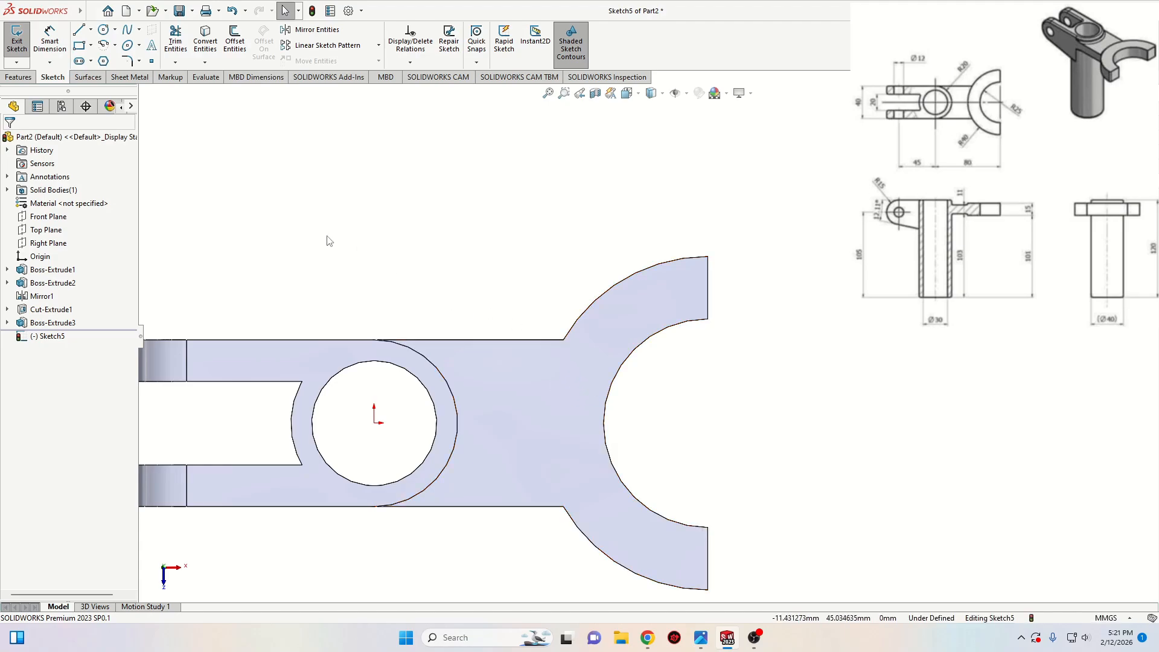
Convert all entities of Sketch4 under Boss-Extrude3 into the new sketch
left_click(204, 40)
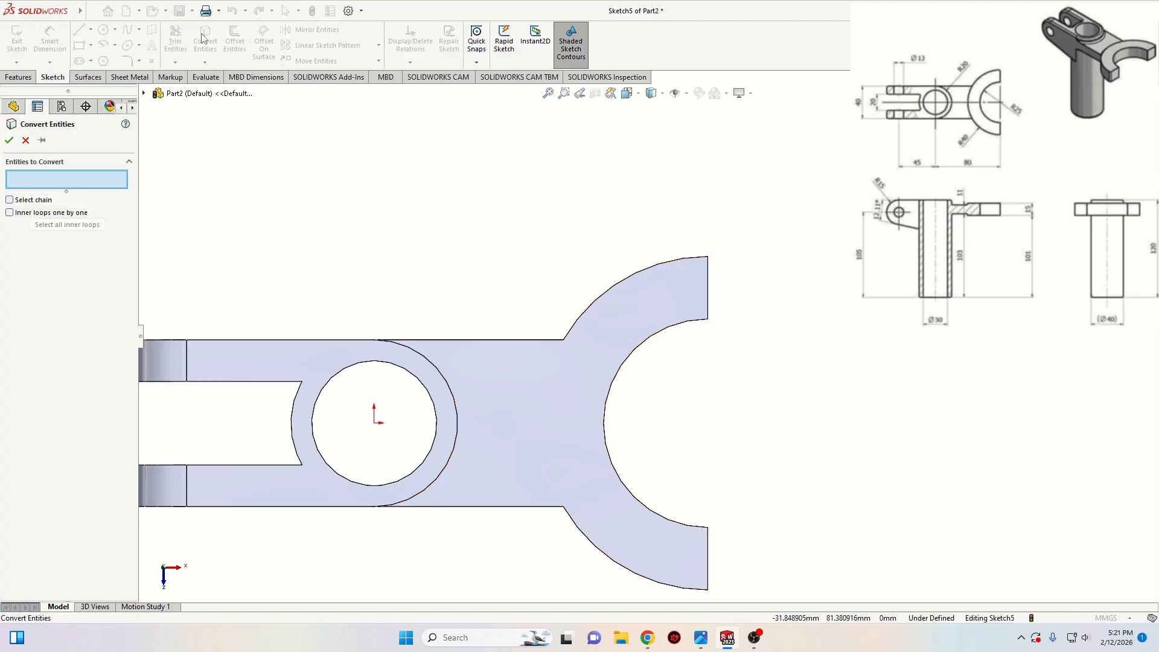
left_click(143, 93)
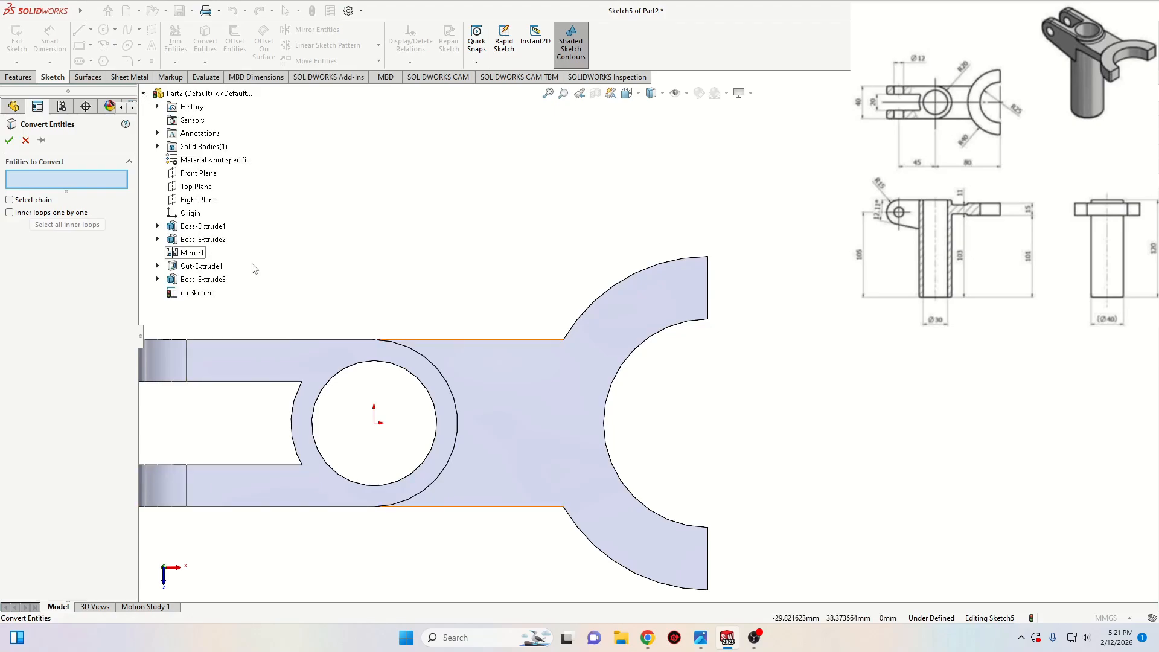
left_click(158, 281)
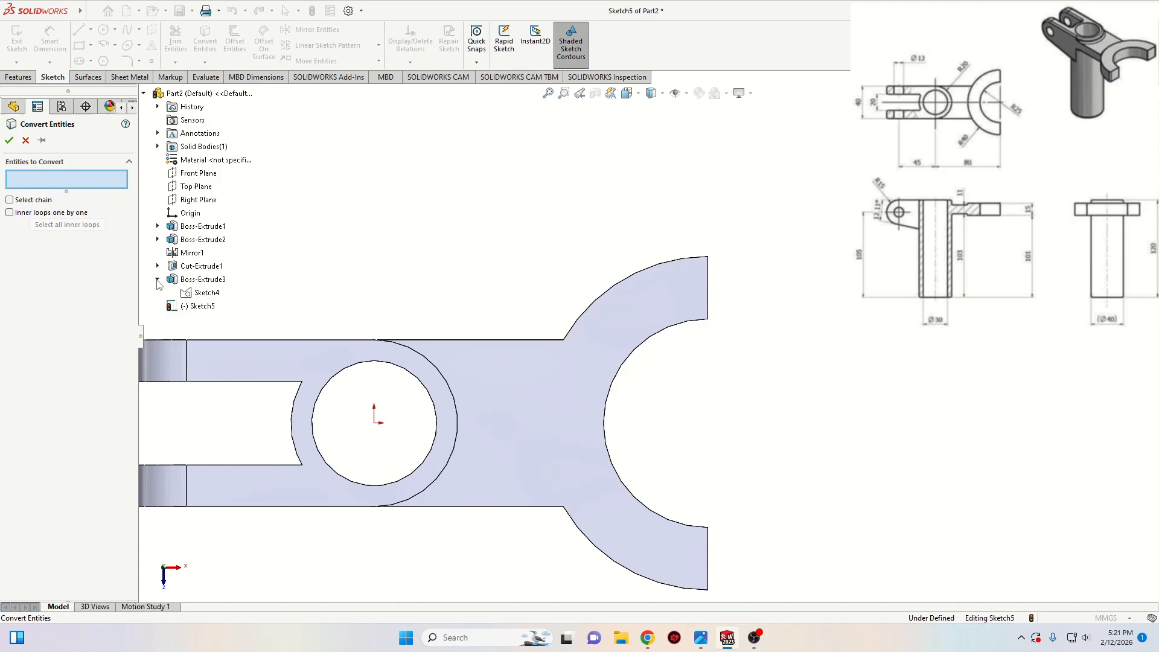
left_click(205, 292)
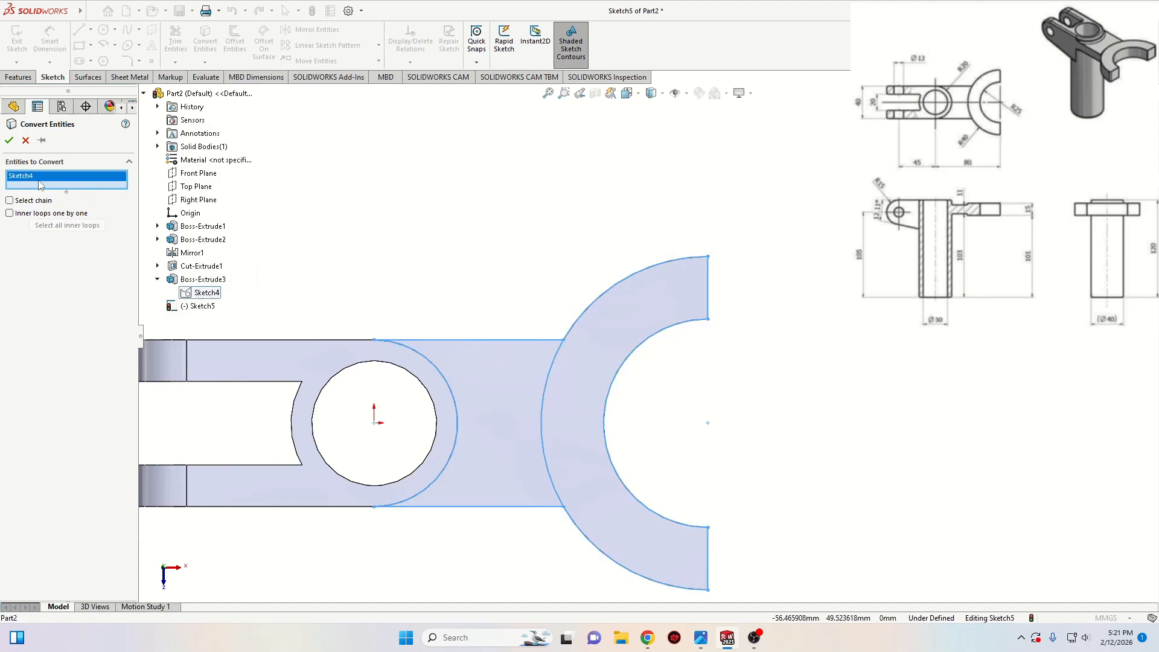
left_click(9, 141)
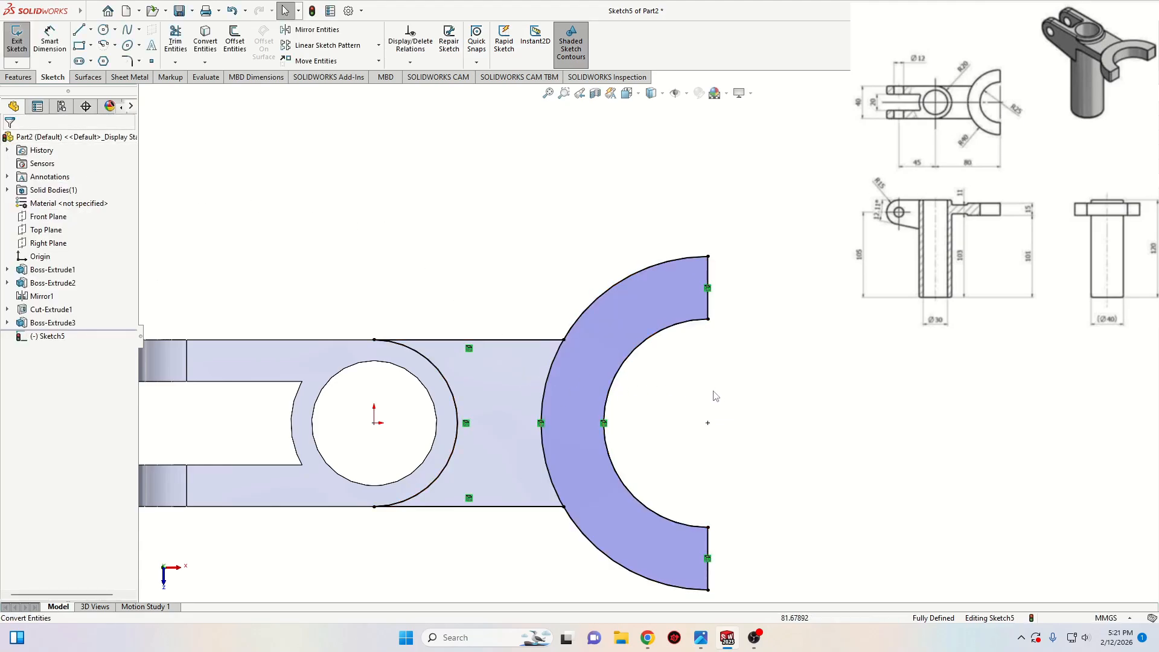
Set up a boss extrude of only the half-ring region, 2 mm upward from the sketch plane
middle_click_drag(706, 417, 719, 338)
scroll(703, 296, "up", 2)
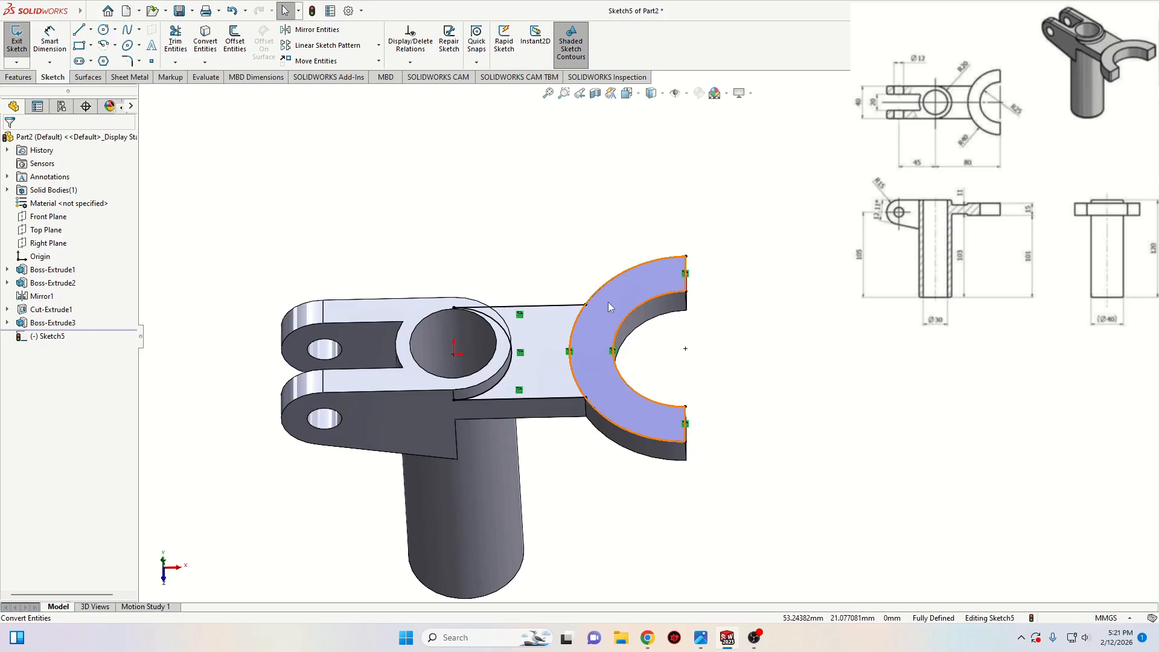
left_click(18, 77)
left_click(22, 40)
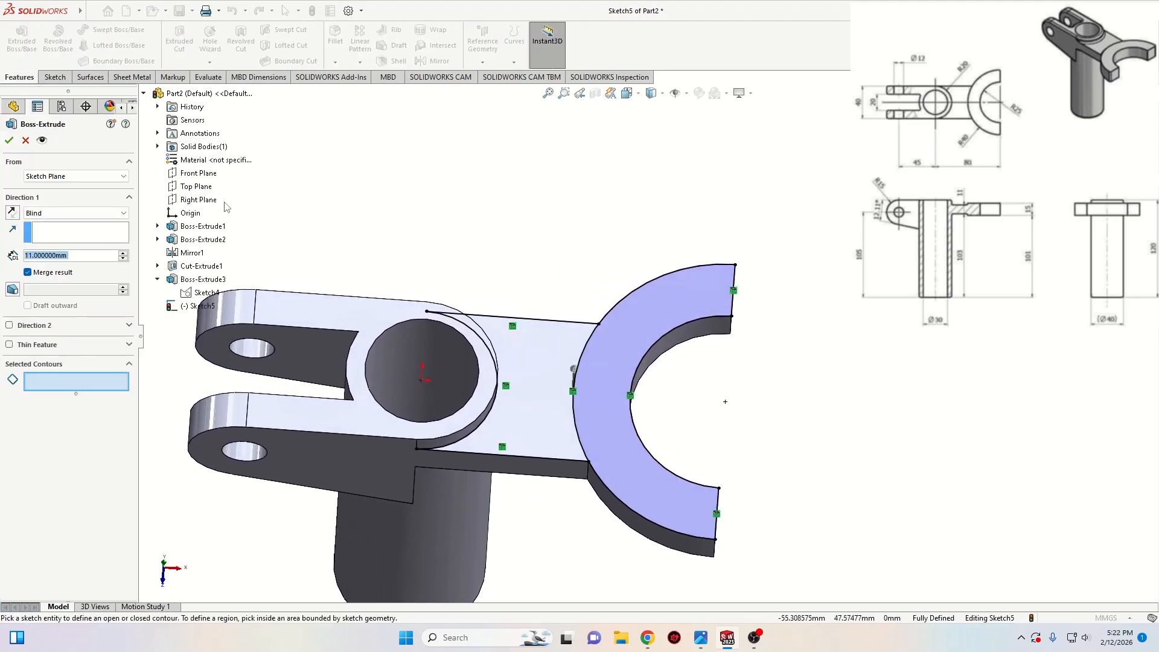
left_click(653, 314)
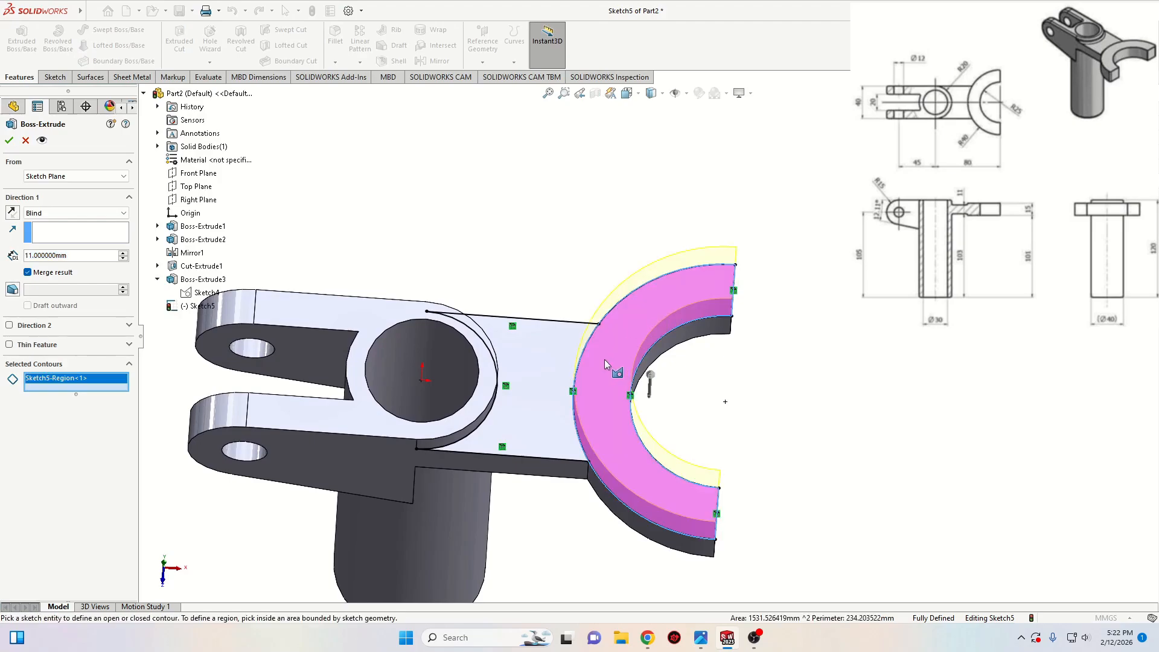
scroll(598, 428, "up", 1)
middle_click_drag(561, 416, 538, 354)
middle_click_drag(524, 458, 534, 416)
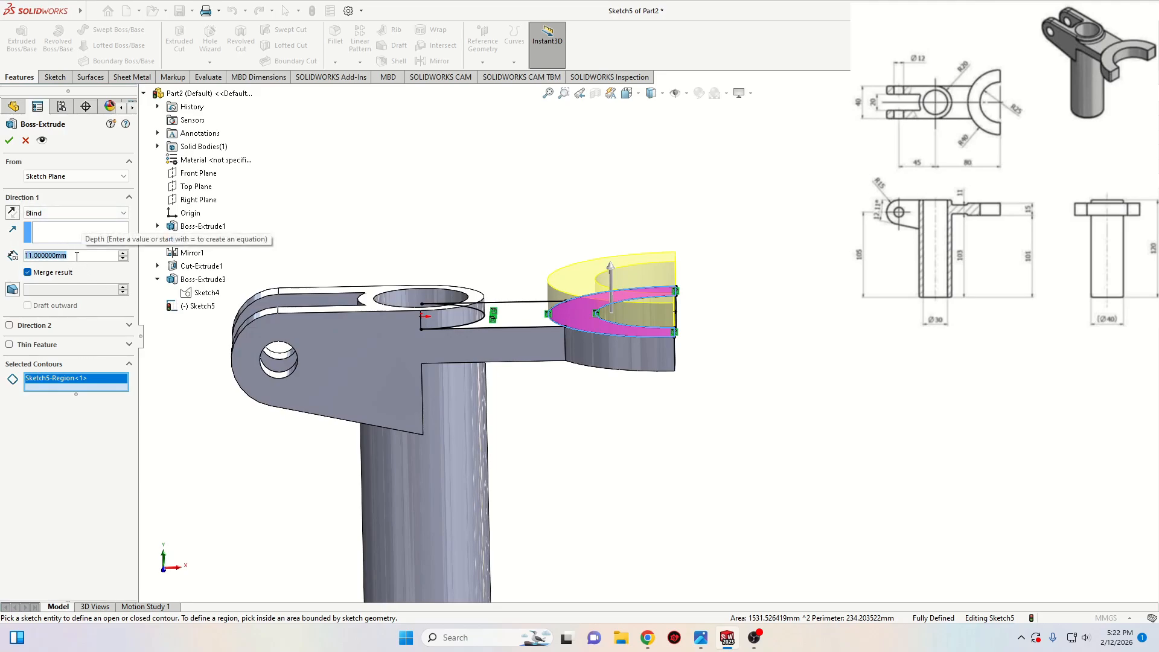
type("1")
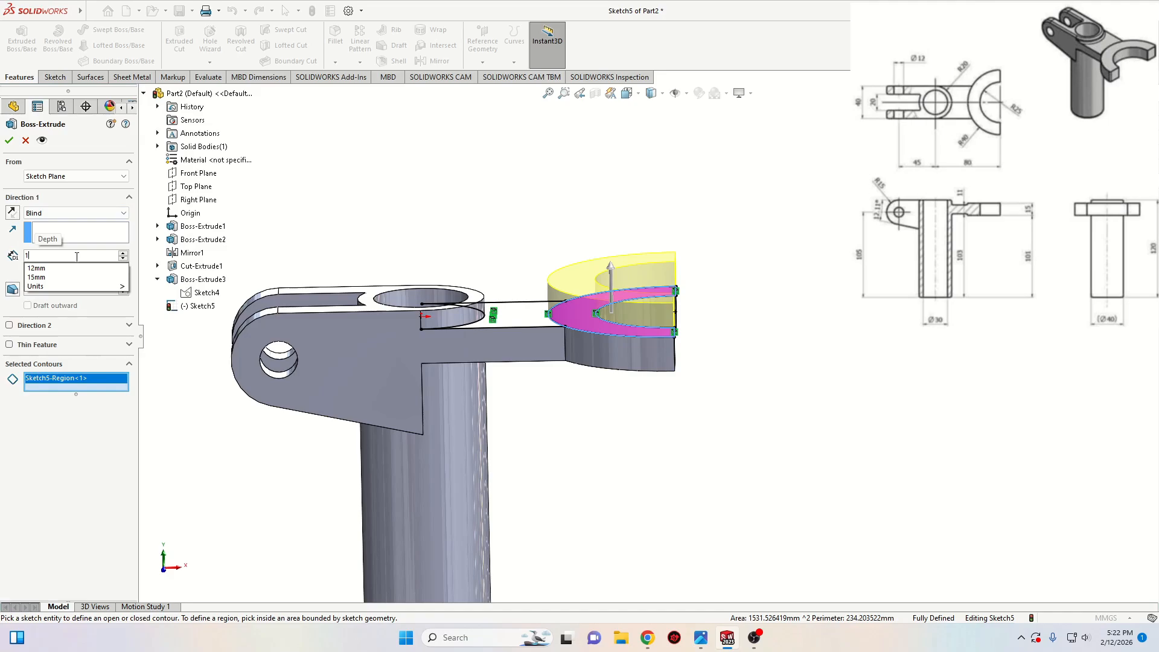
key("BackSpace")
type("2")
key("Return")
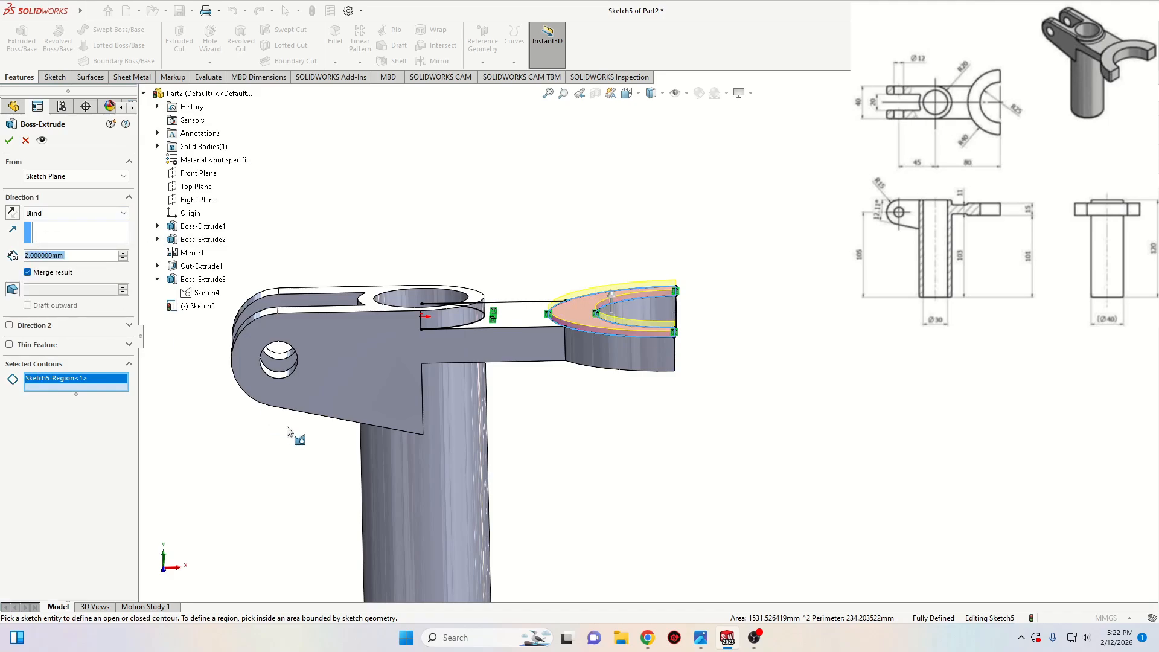
Add a second direction with a blind depth of 13 mm to the half-ring extrusion and create the feature
left_click(9, 325)
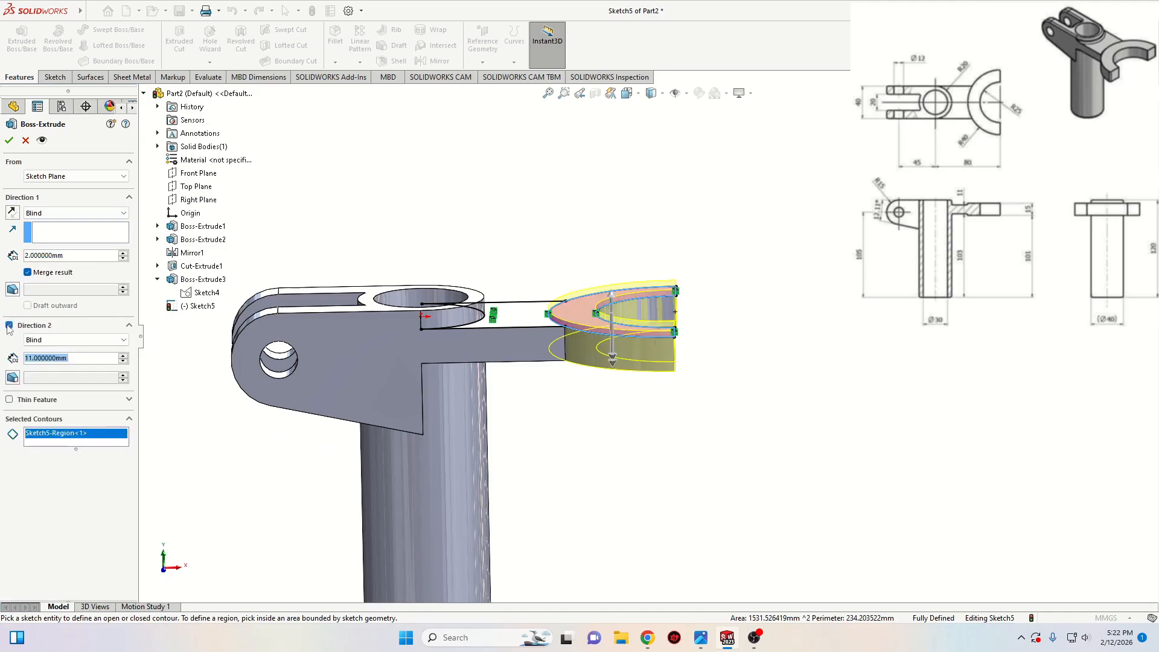
type("13")
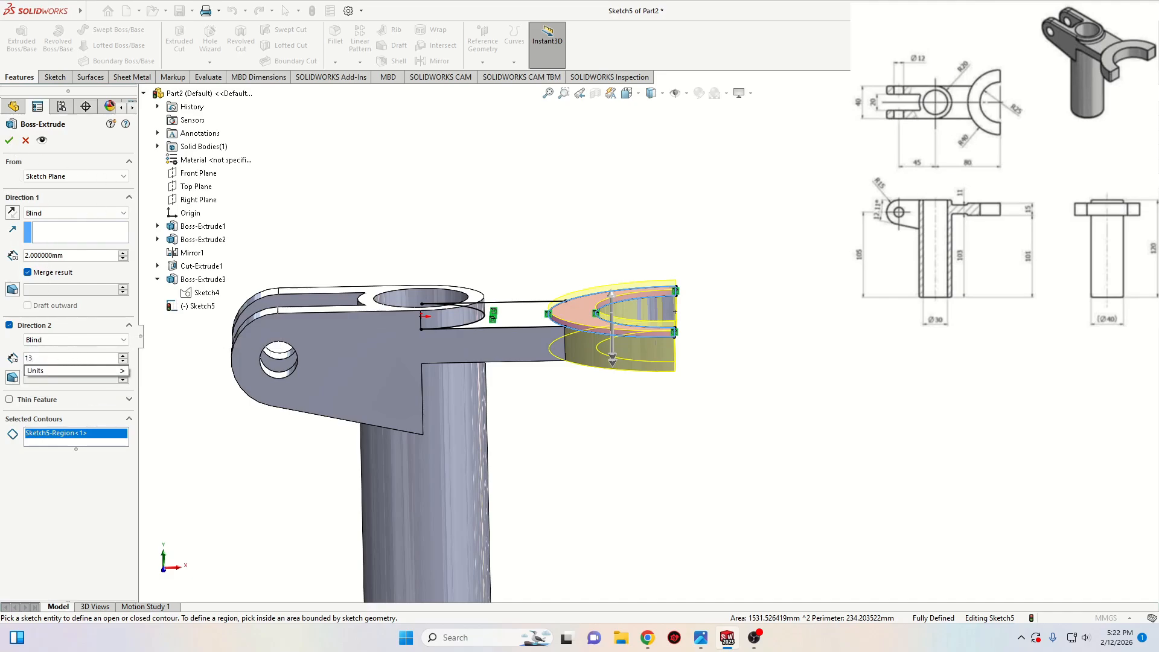
key("Return")
left_click(9, 140)
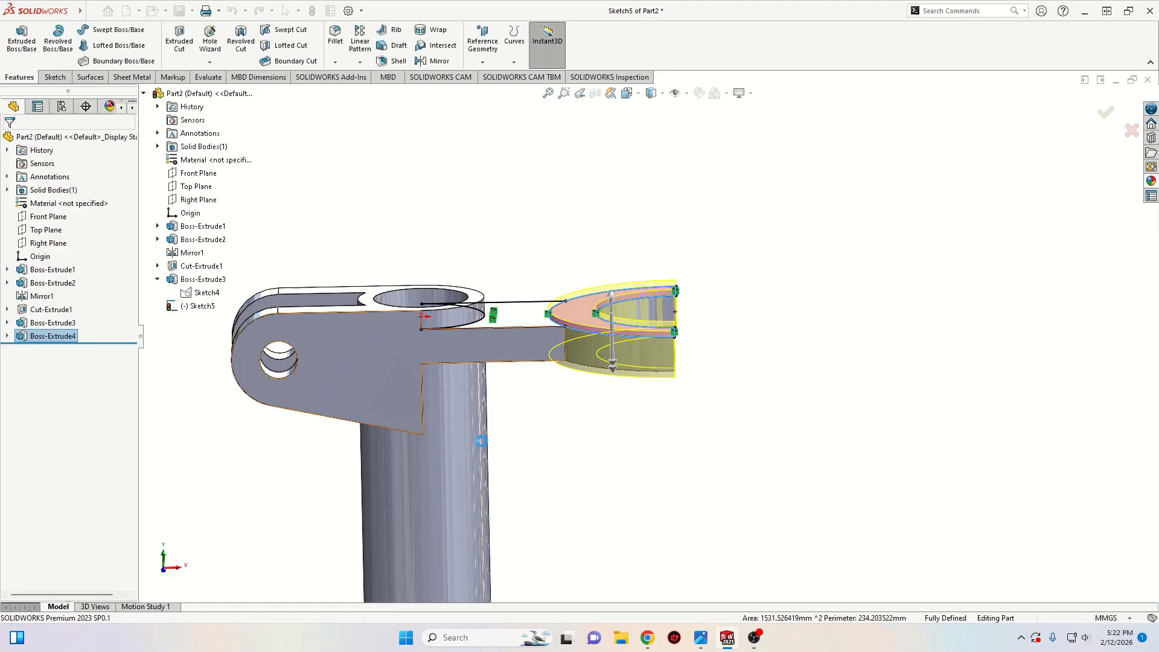
Measure the arm's thickness between its upper and lower faces
mouse_move(583, 457)
middle_mouse_down()
mouse_move(585, 404)
mouse_move(577, 417)
mouse_move(567, 393)
mouse_move(574, 478)
mouse_move(559, 409)
mouse_move(574, 427)
middle_mouse_up()
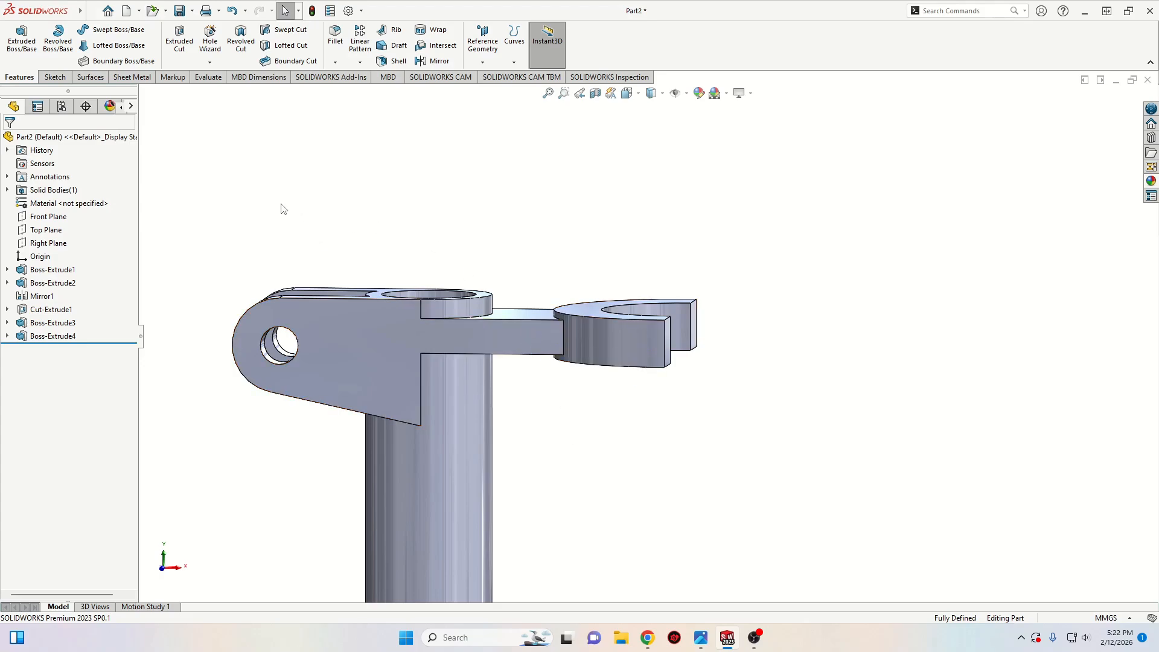
left_click(208, 78)
left_click(93, 36)
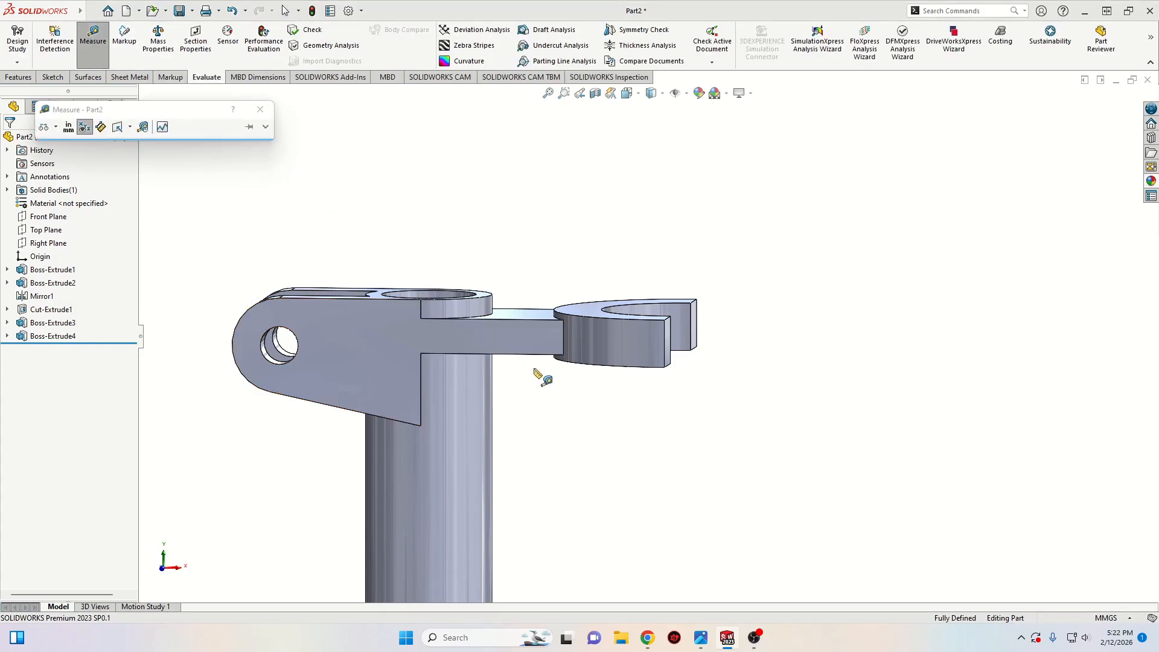
middle_click_drag(543, 375, 530, 362)
left_click(519, 287)
middle_click_drag(546, 417, 545, 269)
left_click(527, 347)
middle_click_drag(527, 393, 534, 477)
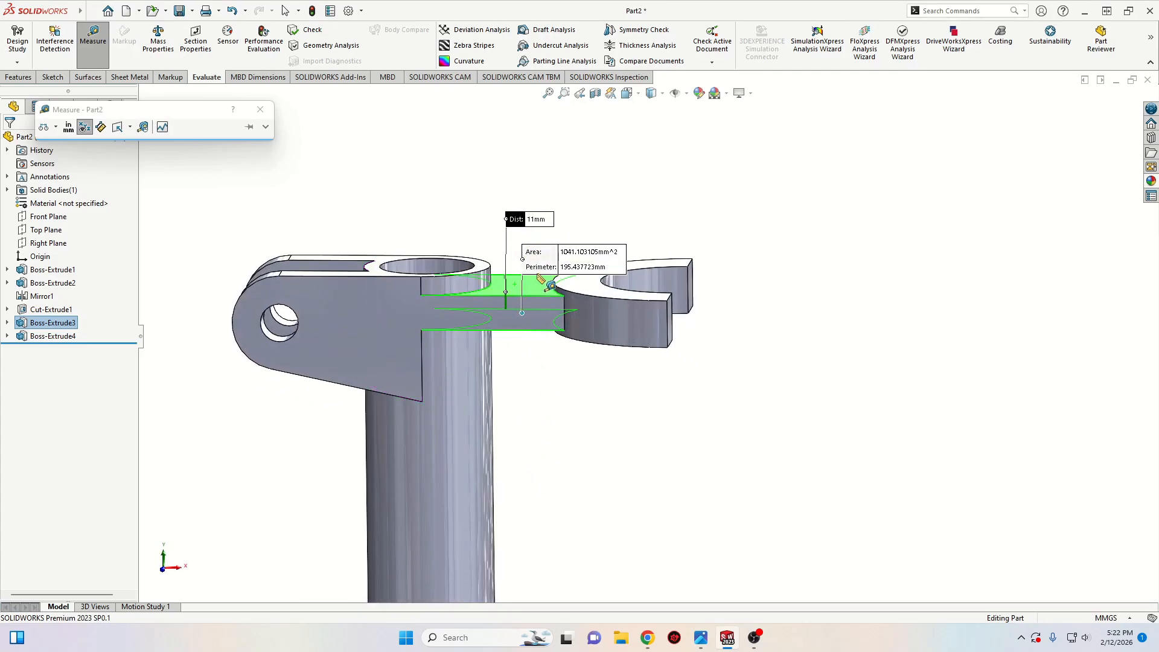
Measure the half-ring's thickness between its upper and lower faces
left_click(260, 109)
left_click(92, 36)
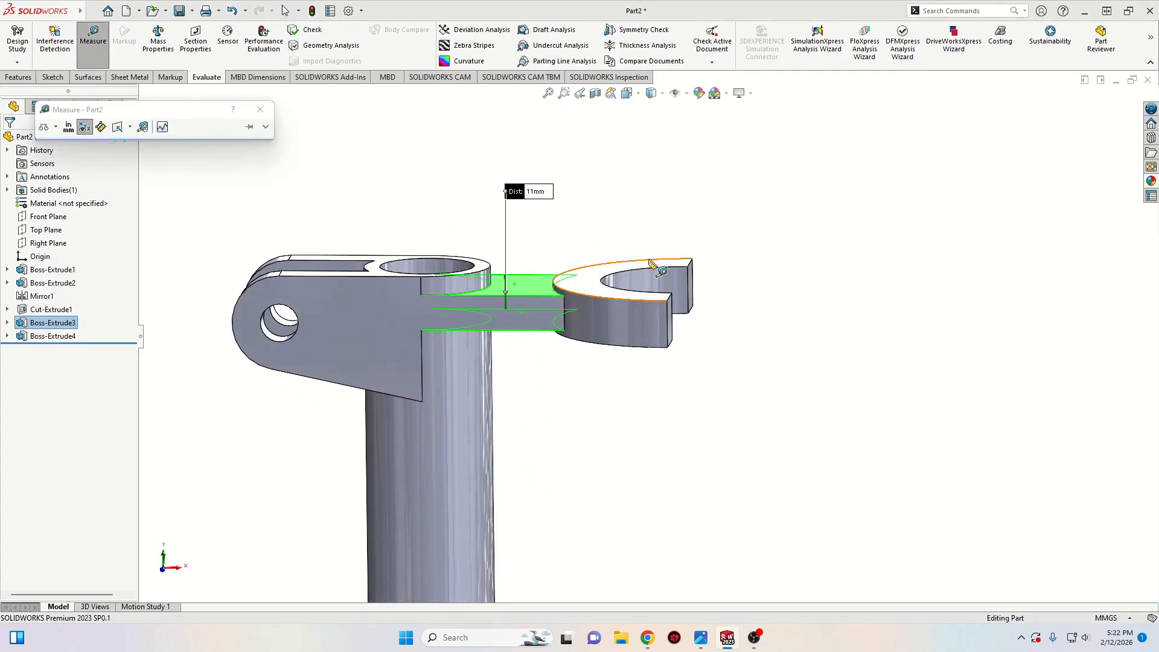
left_click(601, 270)
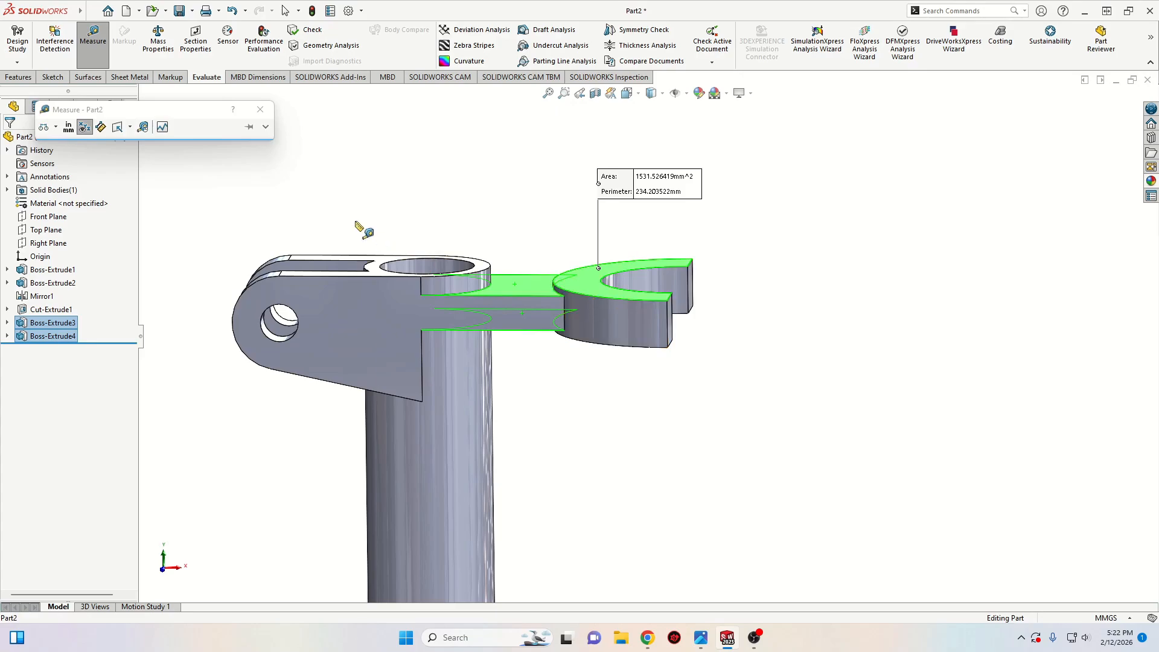
middle_click_drag(558, 338, 588, 438)
left_click(615, 355)
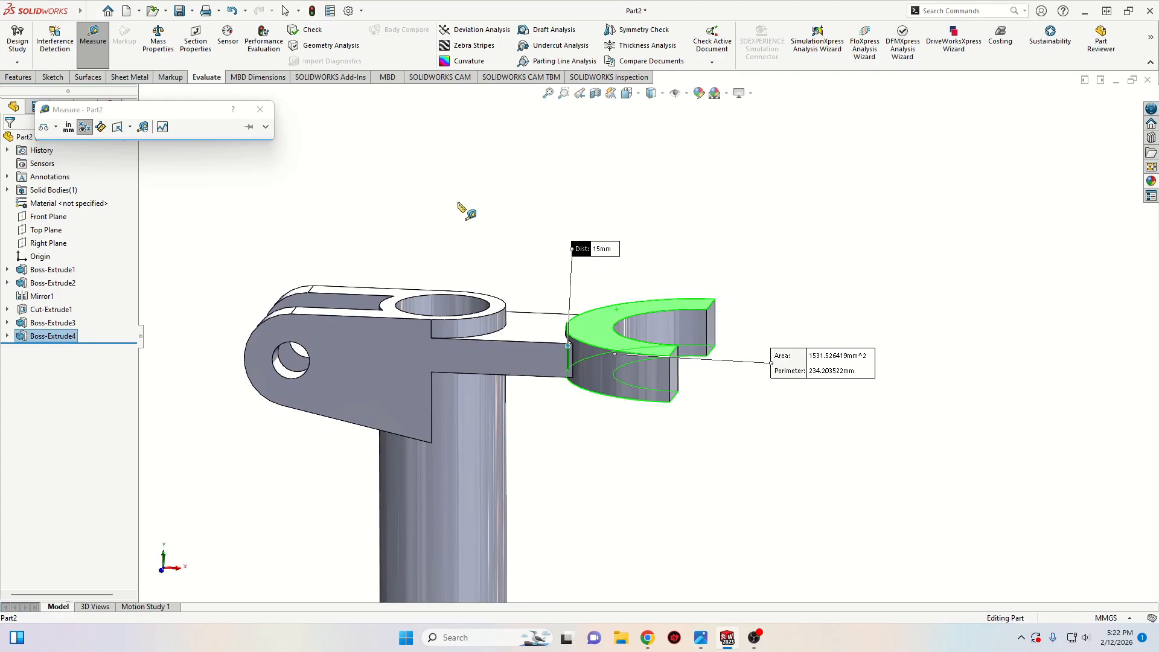
left_click(260, 110)
left_click(283, 160)
Set up a 2 mm fillet on the upper outer edge of the lugs and cylinder and the edge where the cylinder meets the arm
scroll(291, 196, "up", 1)
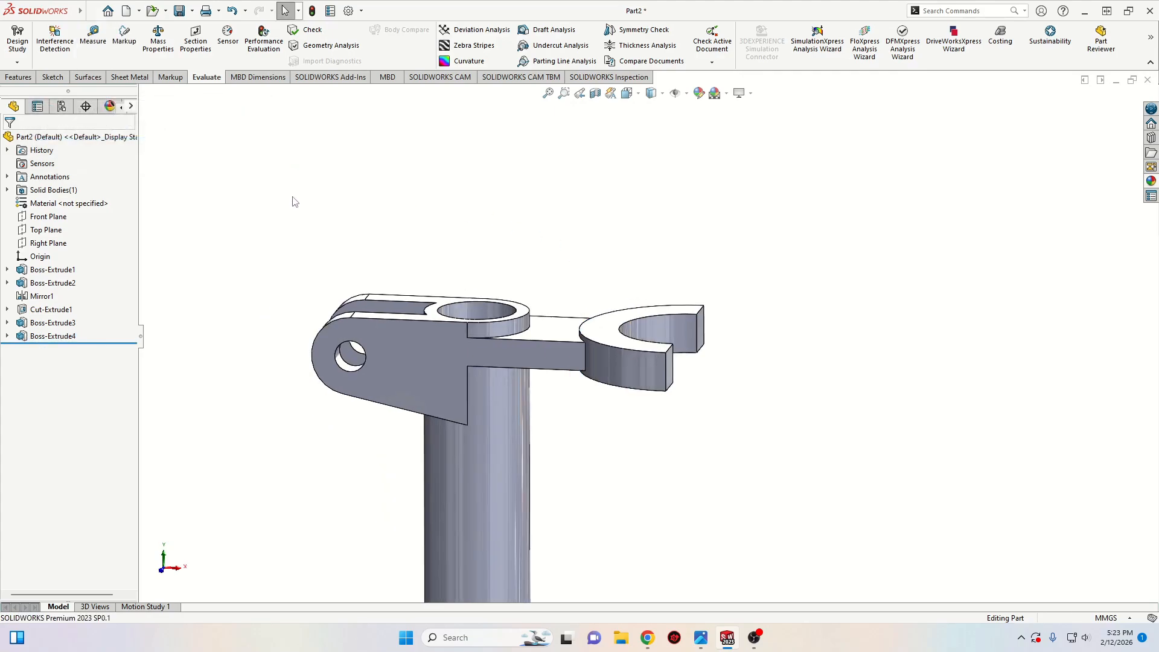
mouse_move(294, 201)
middle_mouse_down()
mouse_move(295, 181)
mouse_move(271, 275)
mouse_move(260, 257)
middle_mouse_up()
left_click(242, 226)
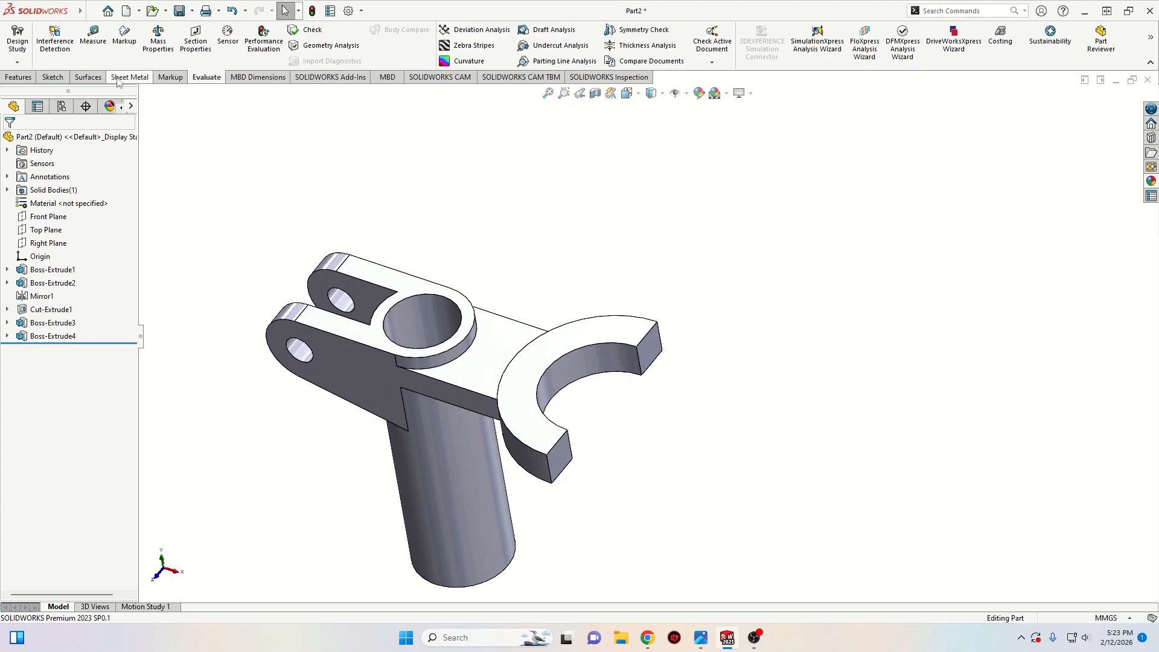
left_click(18, 77)
left_click(341, 45)
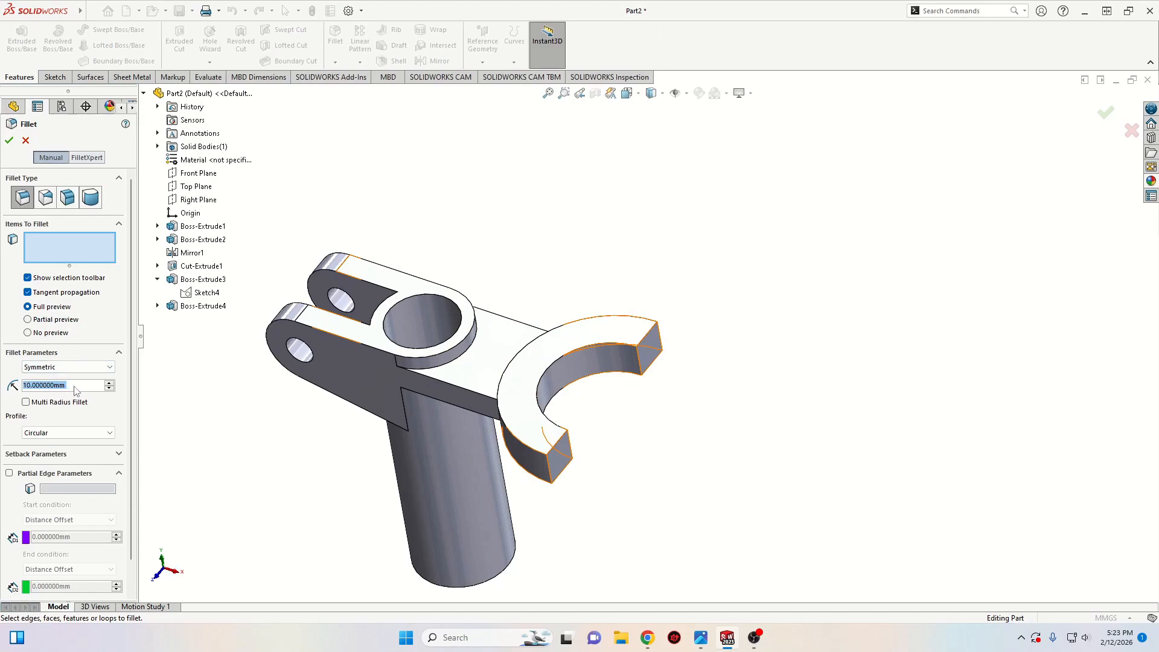
type("1")
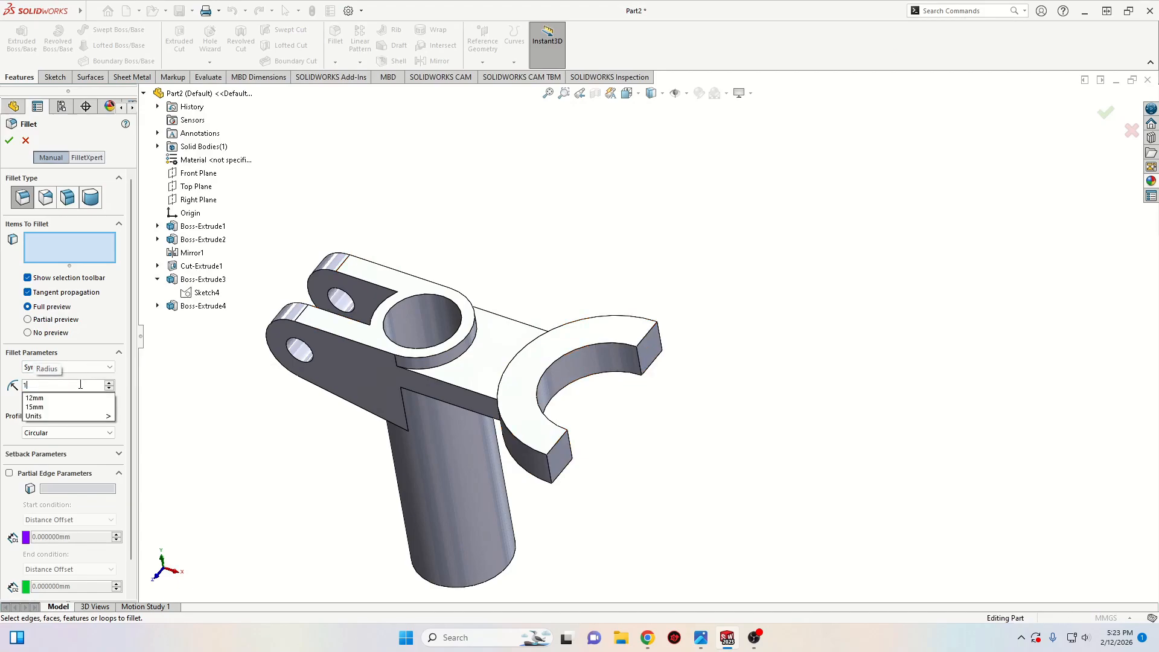
key("BackSpace")
type("2")
key("Return")
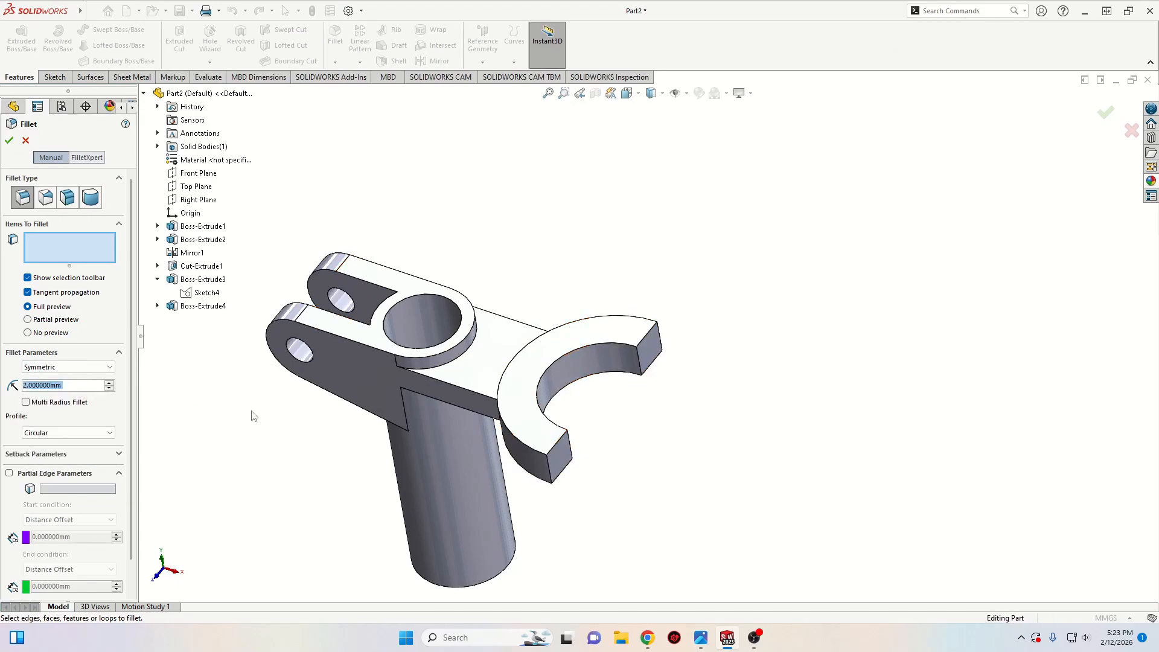
left_click(461, 347)
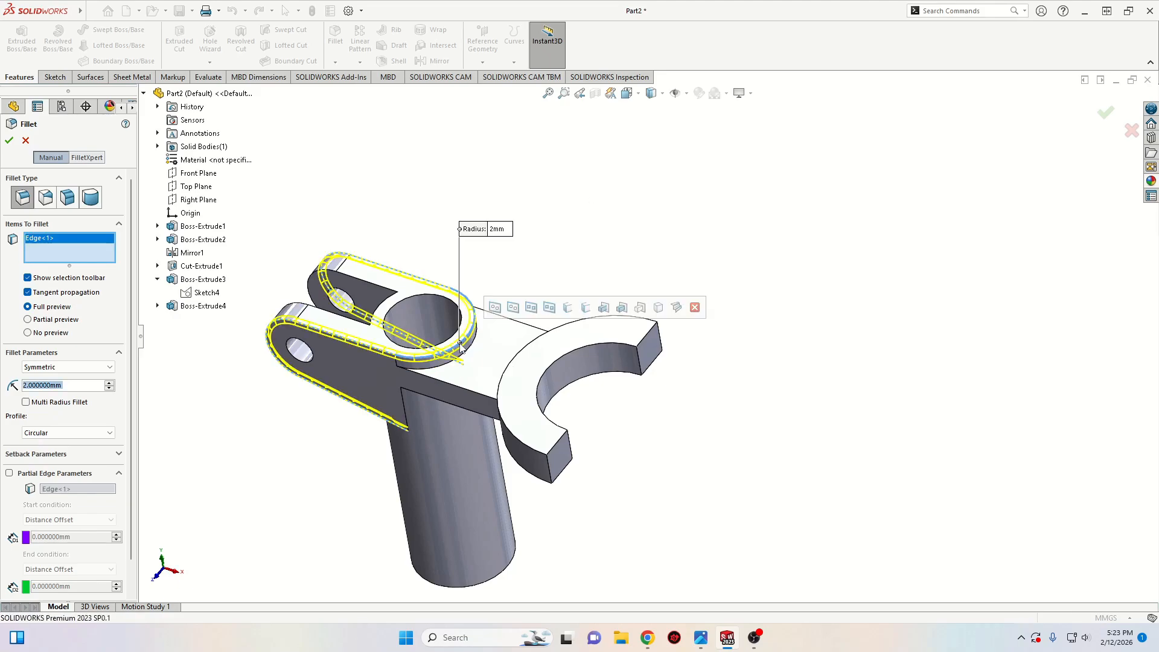
left_click(441, 374)
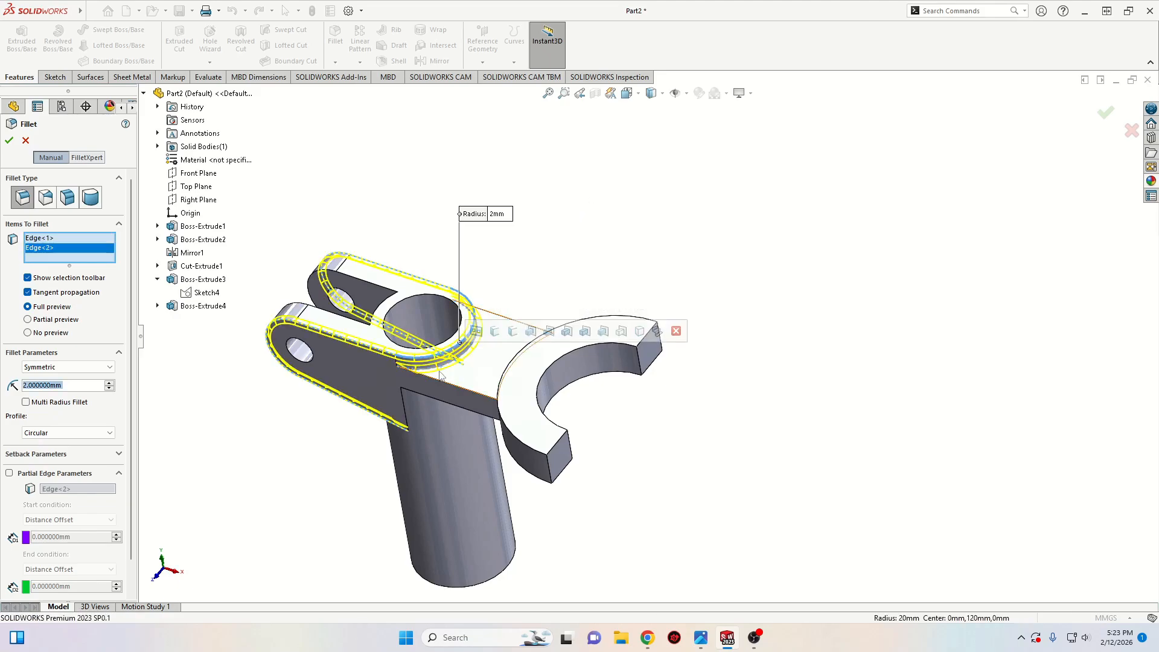
Add the half-ring's outer vertical edges at both open ends and its upper junction edge with the arm to the fillet
left_click(552, 470)
middle_click_drag(636, 403, 711, 338)
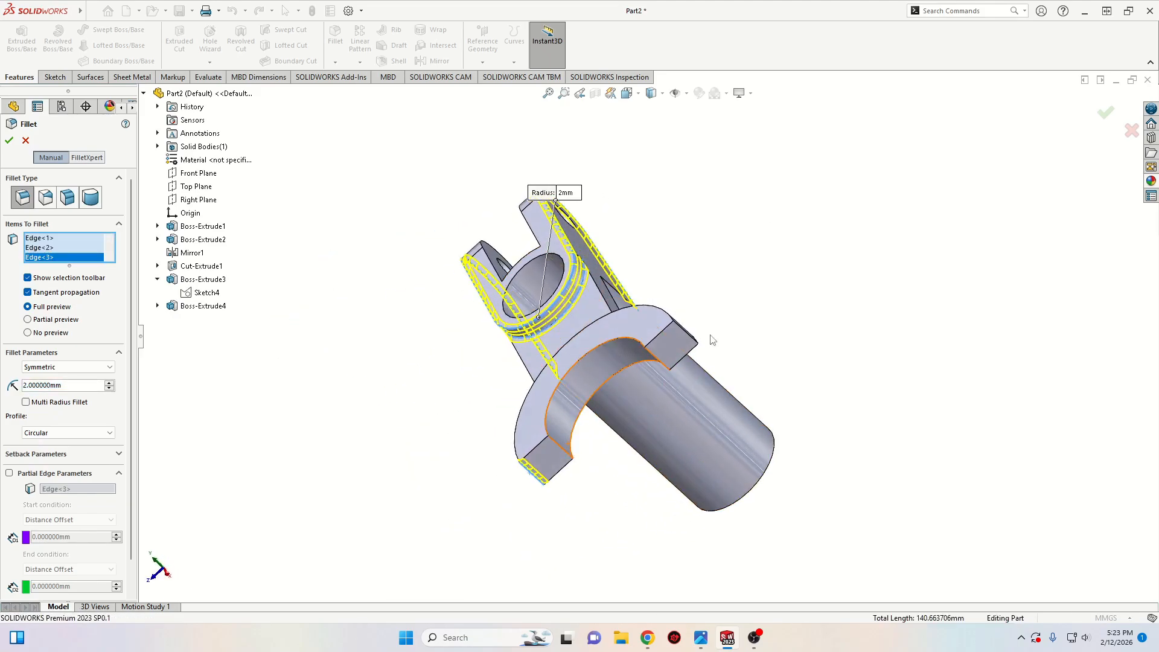
left_click(693, 335)
middle_click_drag(580, 406, 769, 347)
left_click(772, 344)
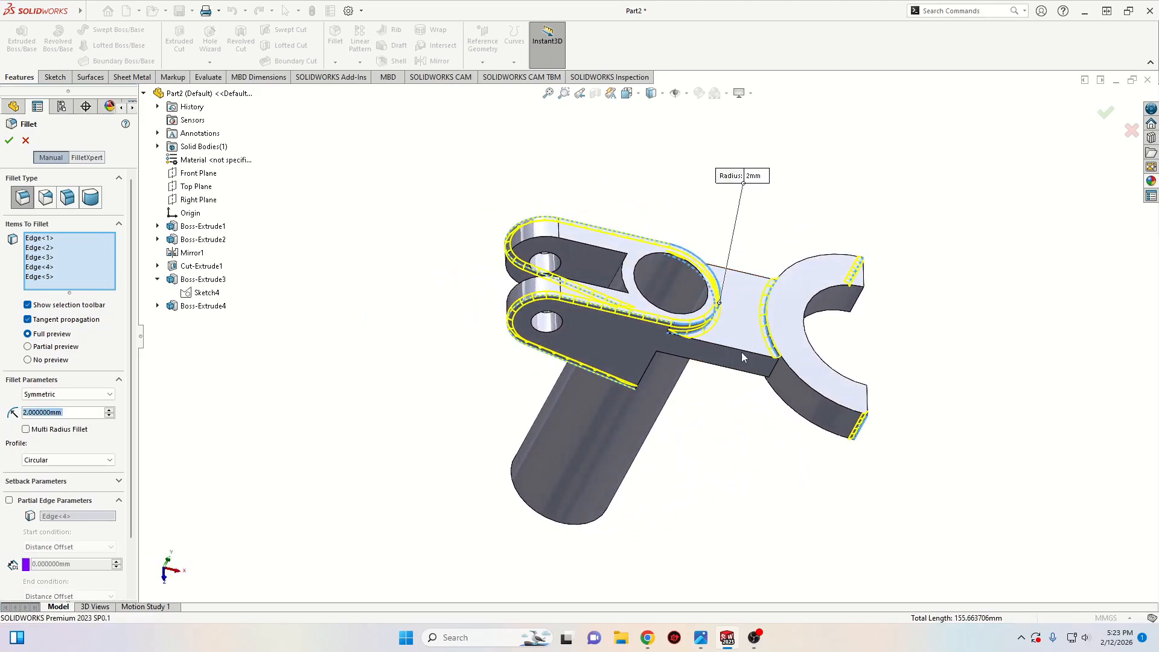
Add the curved cylinder edge between the lugs and both lugs' upper inner edges to the fillet
middle_click_drag(568, 349, 603, 384)
left_click(630, 357)
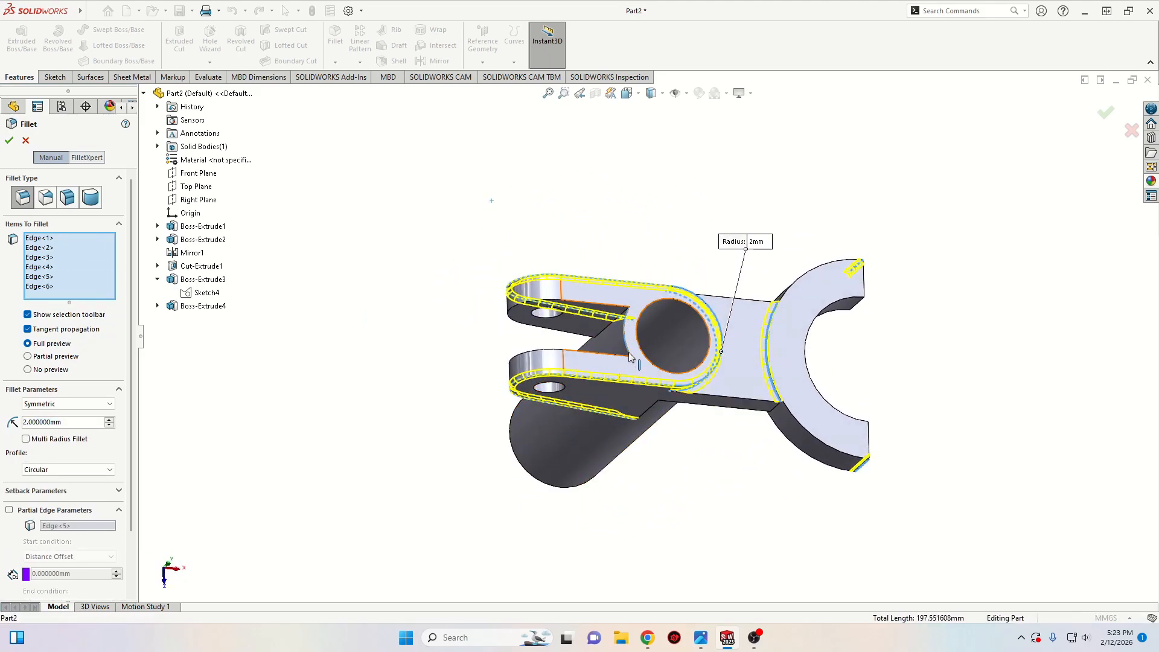
left_click(594, 356)
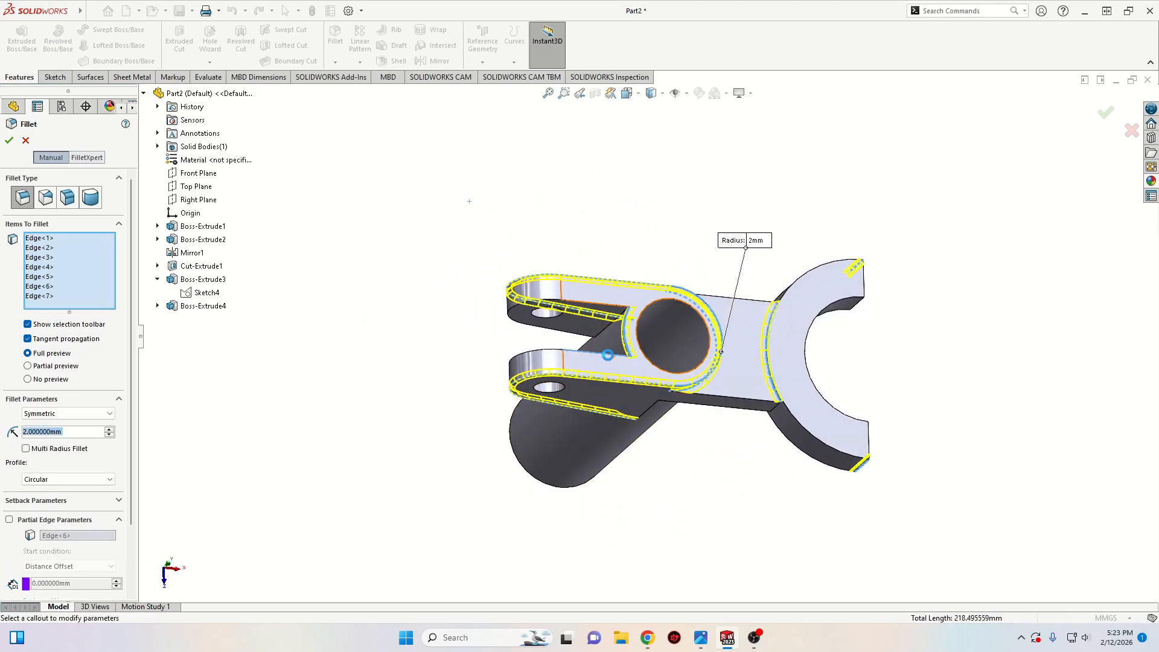
left_click(538, 407)
middle_click_drag(538, 407, 642, 344)
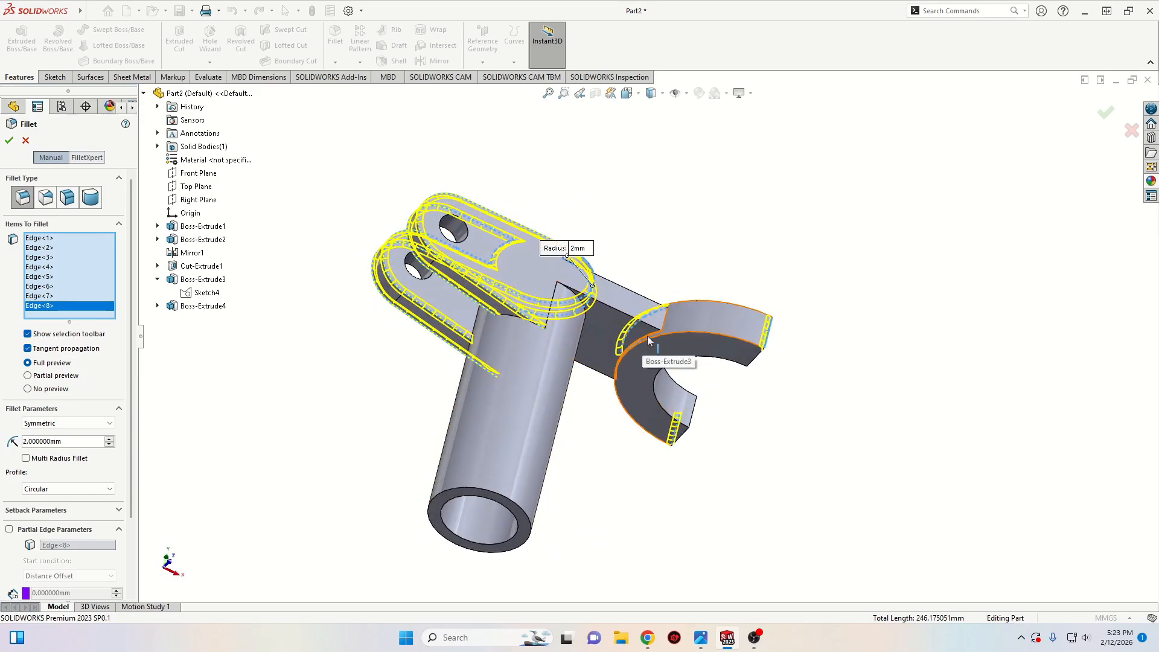
Add the lower junction edge between the arm and the half-ring to the selection and create the fillet
left_click(645, 341)
middle_click_drag(644, 341, 505, 447)
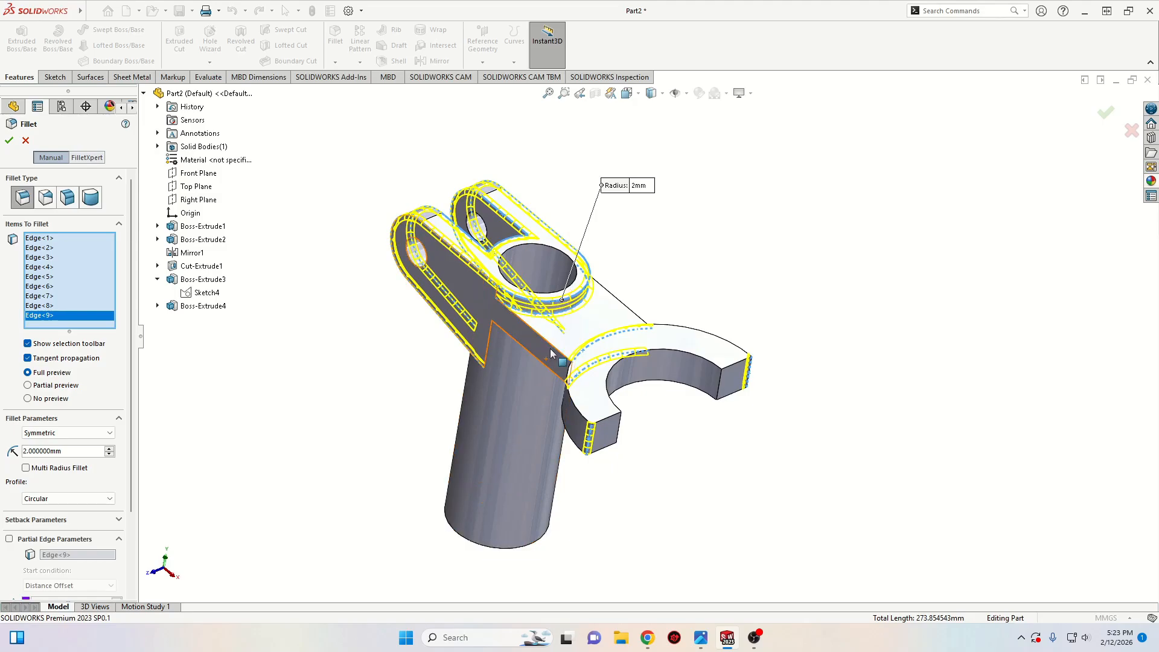
middle_click_drag(558, 359, 483, 389)
scroll(548, 334, "down", 3)
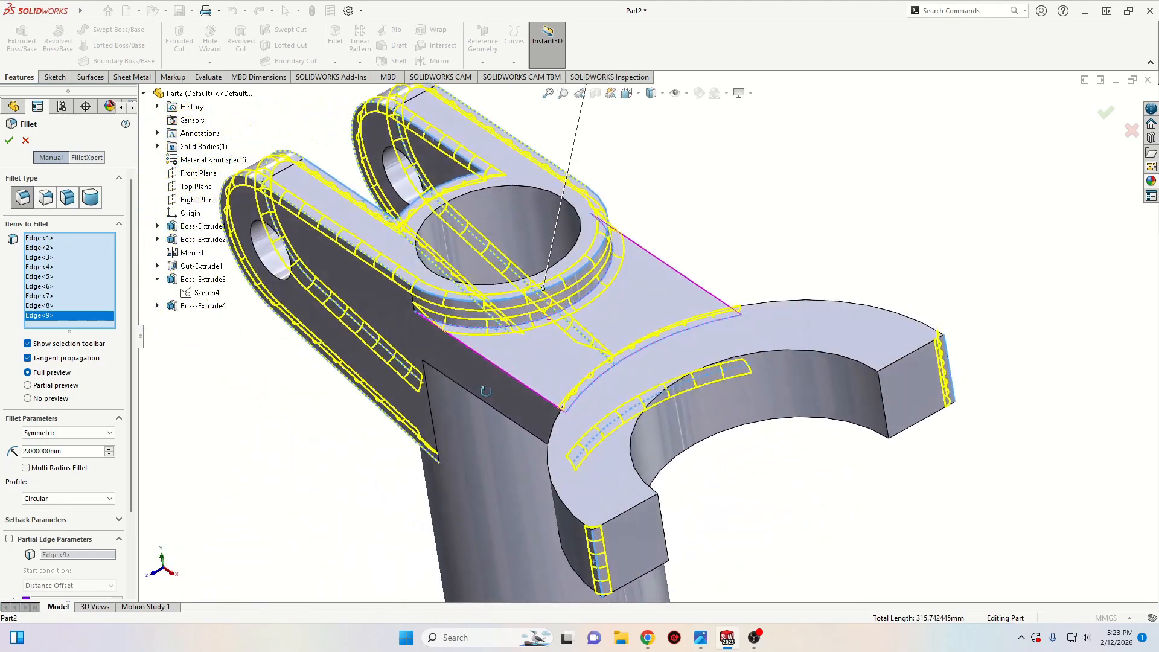
scroll(513, 400, "up", 4)
scroll(513, 399, "up", 1)
middle_click_drag(564, 392, 473, 410, "ctrl")
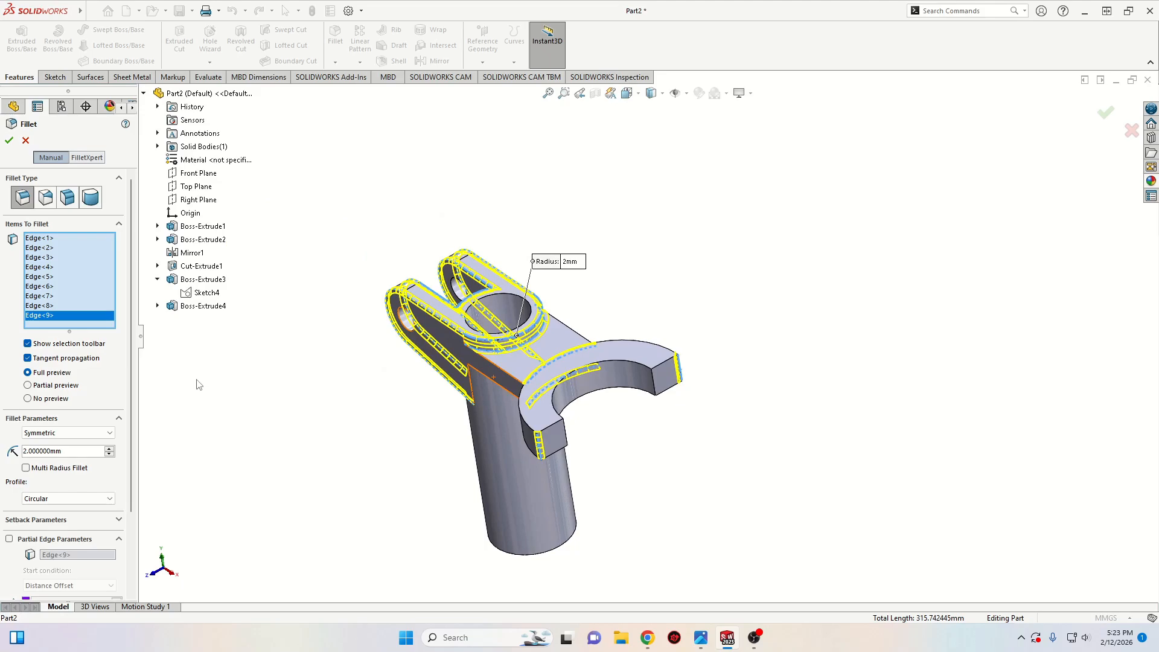
left_click(9, 140)
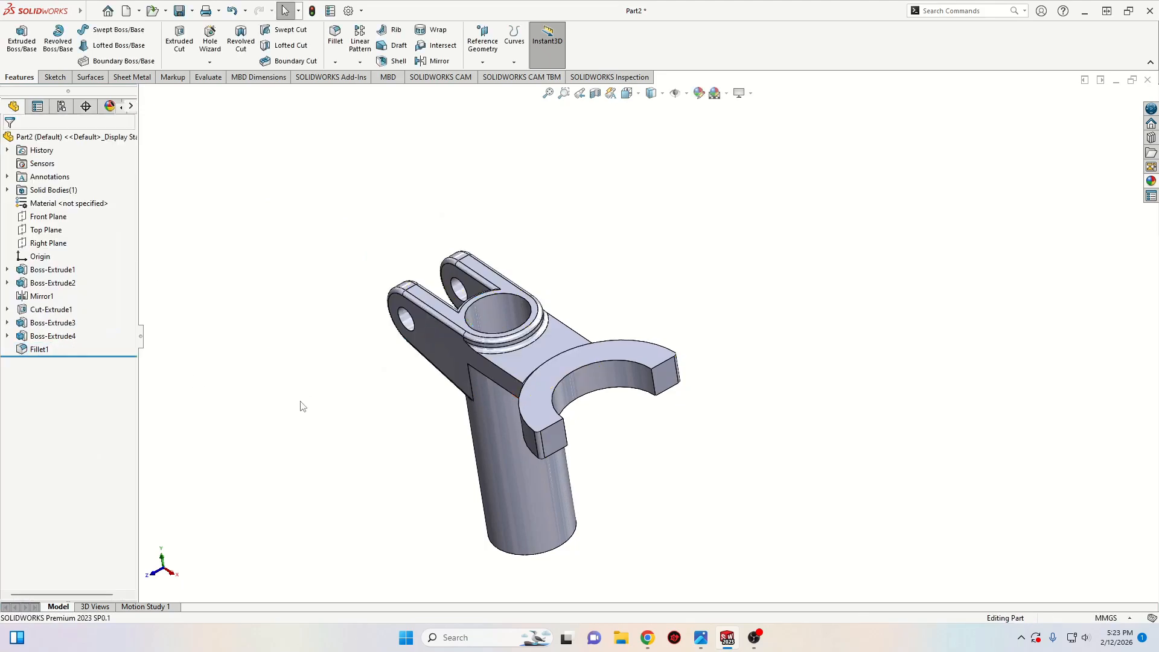
middle_click_drag(300, 404, 236, 243)
middle_click_drag(313, 269, 229, 490)
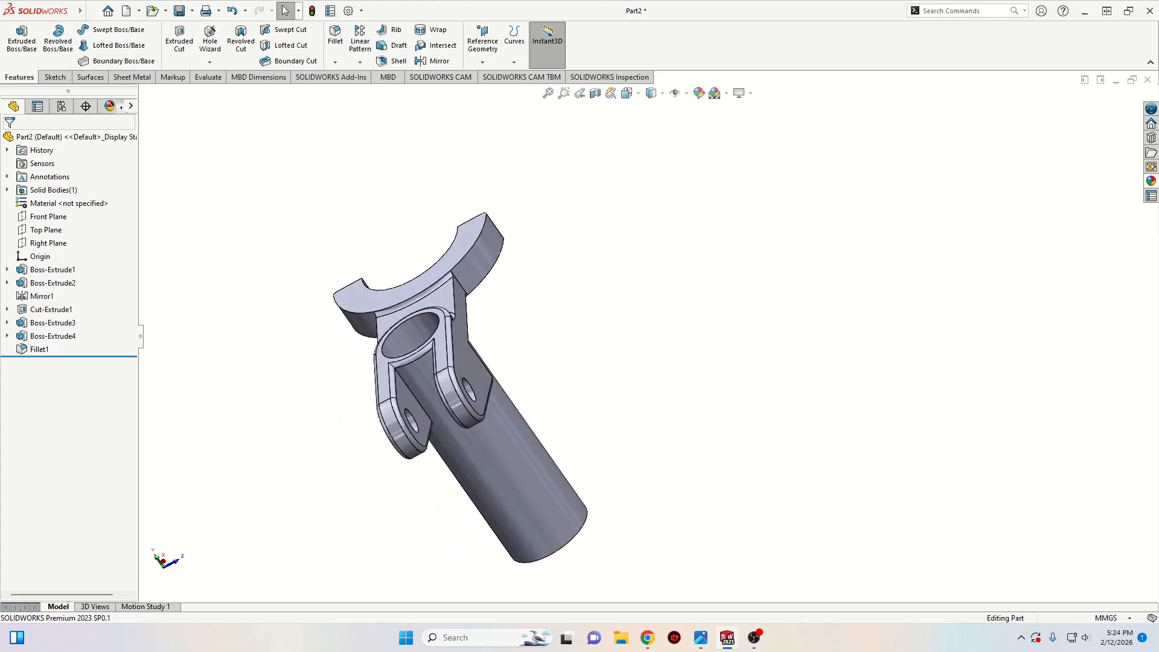